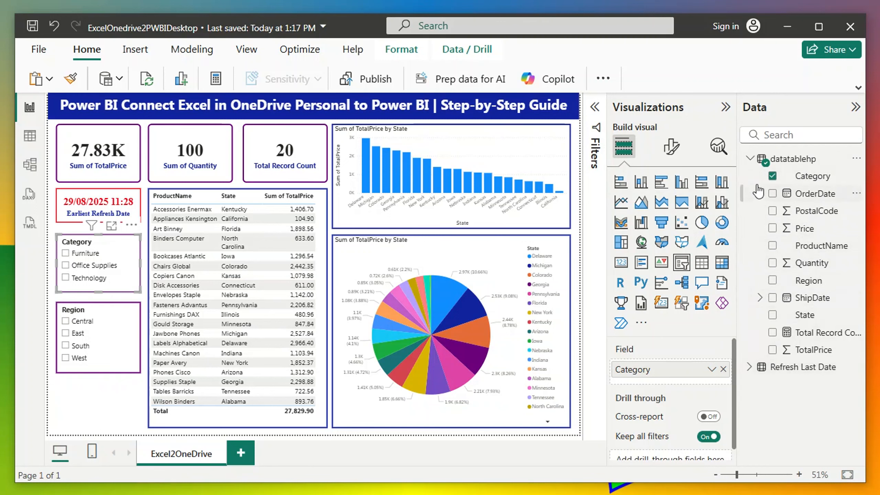
# Step: Collapse the datatablehp table and review the data source settings of the current file
pyautogui.click(750, 158)
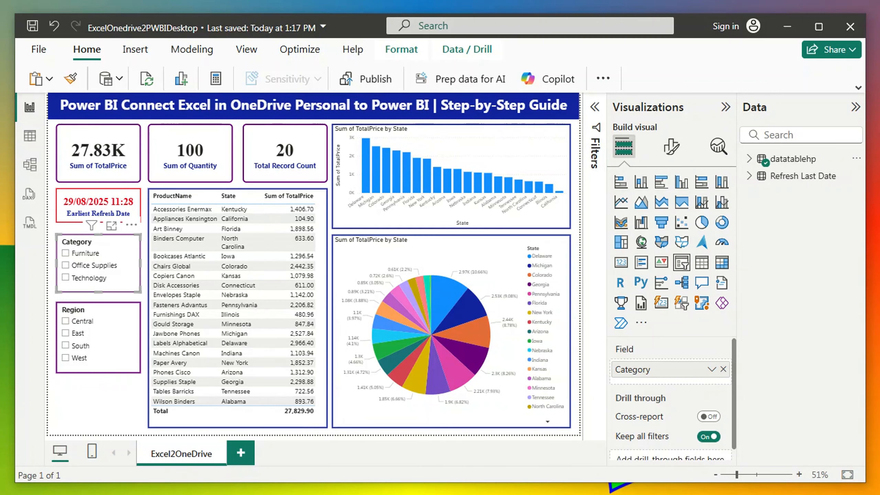
pyautogui.click(41, 52)
pyautogui.click(95, 432)
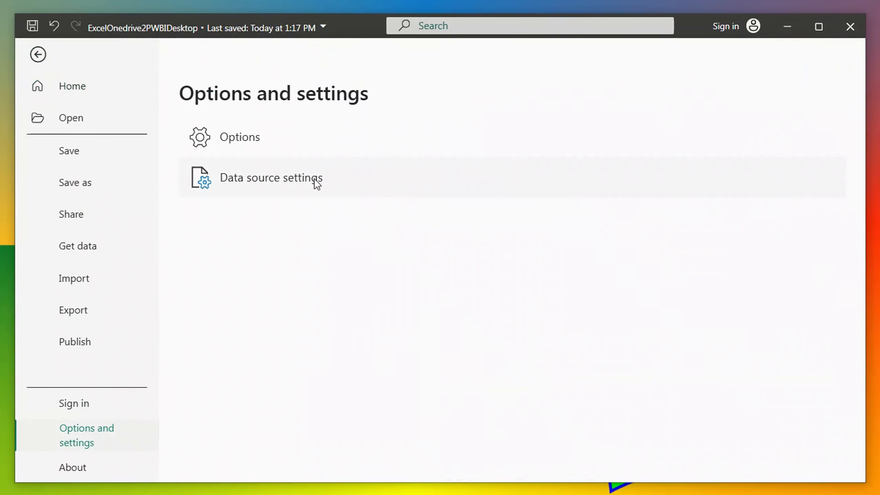
pyautogui.click(305, 176)
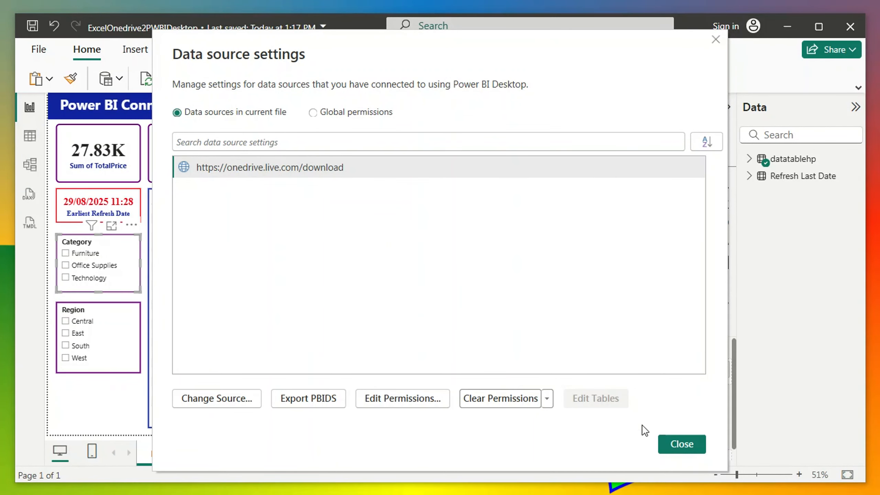
pyautogui.click(671, 441)
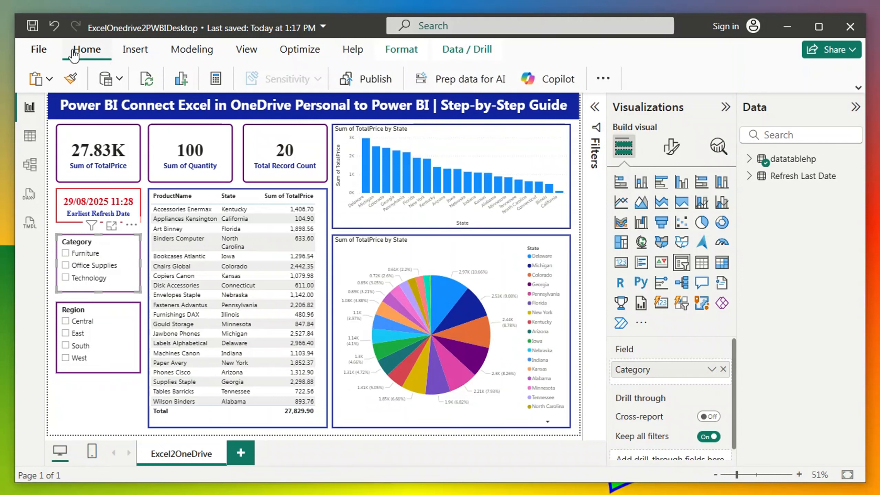
# Step: Check the installed Power BI Desktop version in the About information and deselect the Category slicer
pyautogui.click(39, 51)
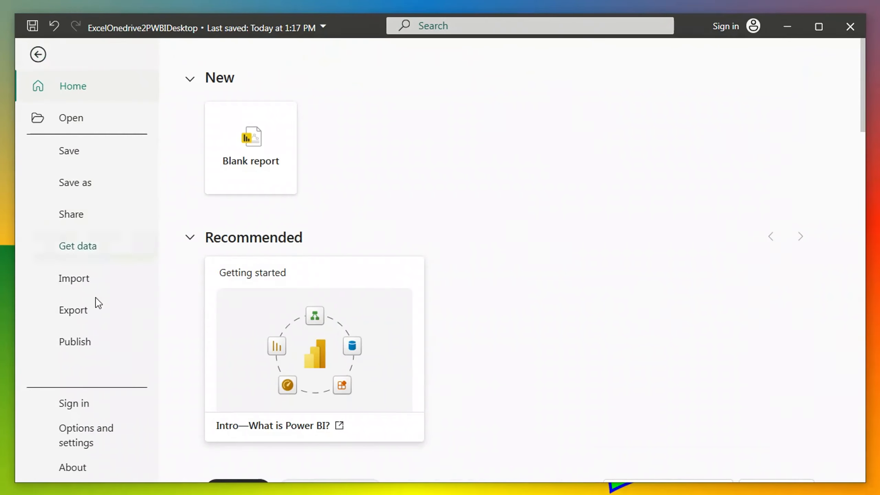
pyautogui.click(72, 470)
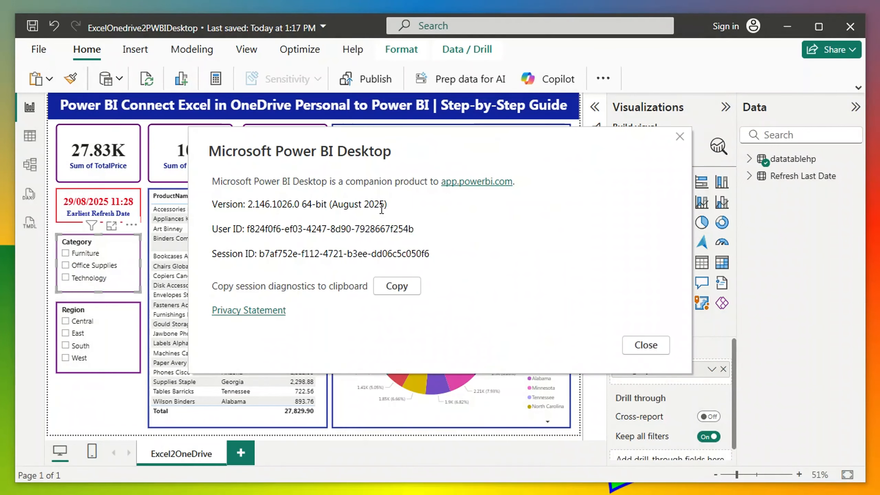
pyautogui.click(680, 136)
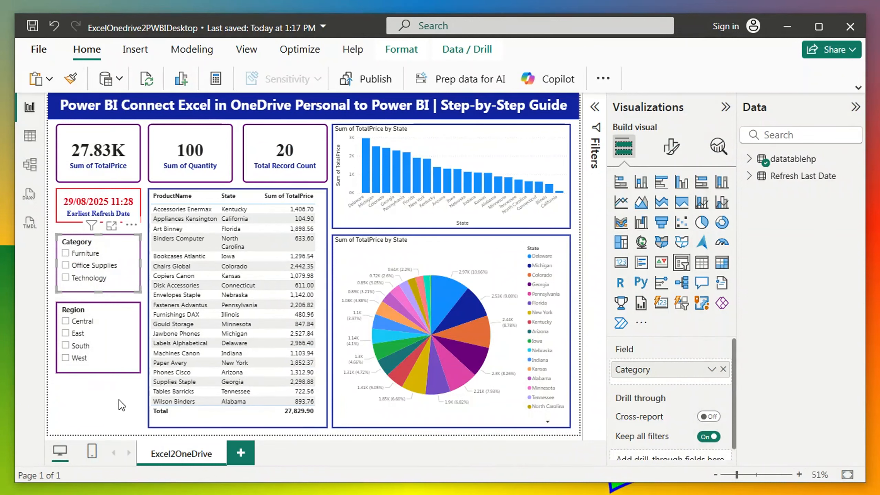
pyautogui.click(109, 393)
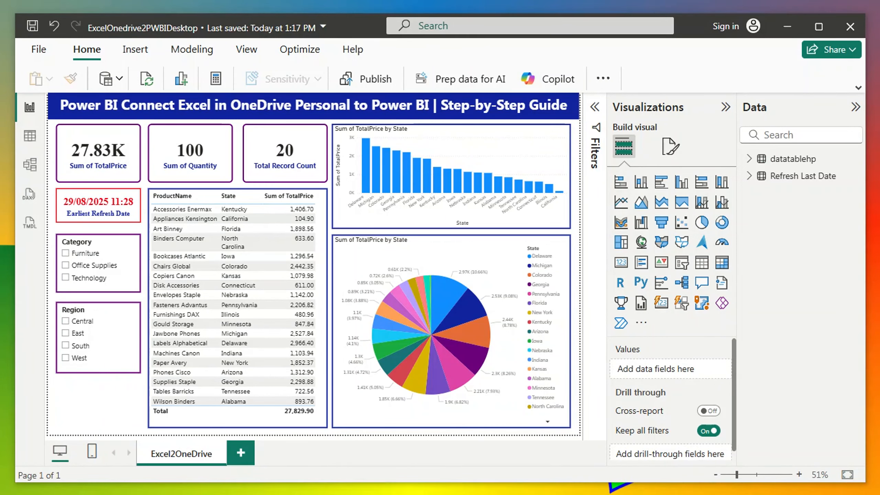
# Step: Switch to OneDrive in the browser and apply sharing link settings of Anyone with Can edit to the dataonedrivetk file
pyautogui.hotkey('alt', 'Tab')
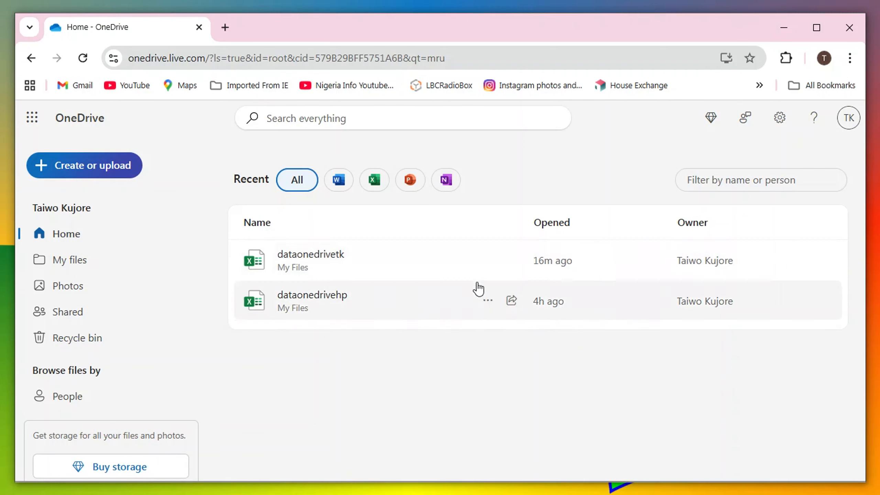
pyautogui.click(489, 264)
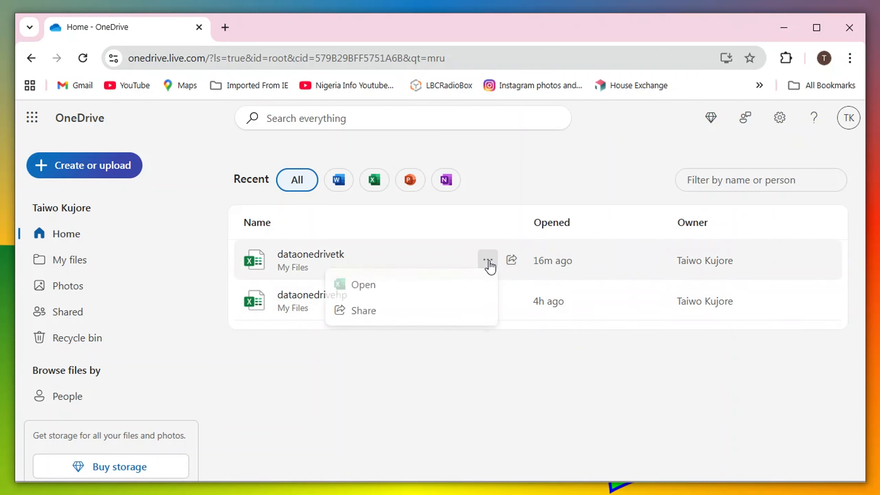
pyautogui.click(371, 312)
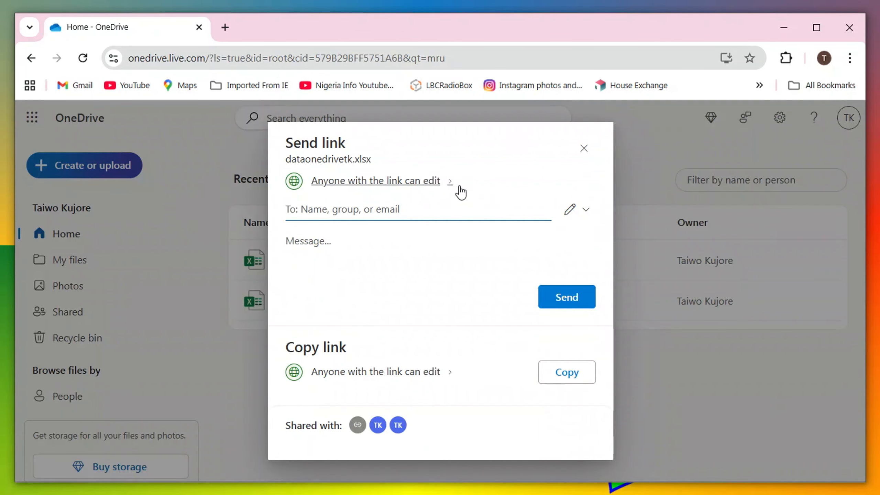
pyautogui.click(456, 186)
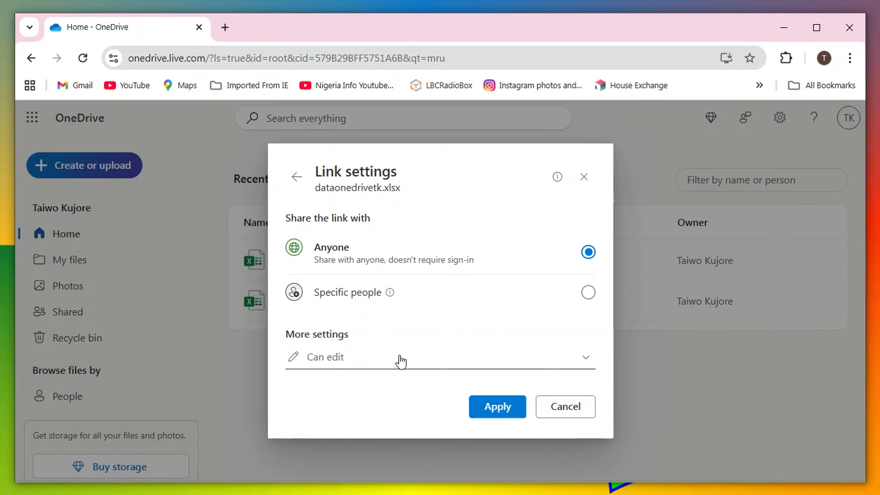
pyautogui.click(490, 408)
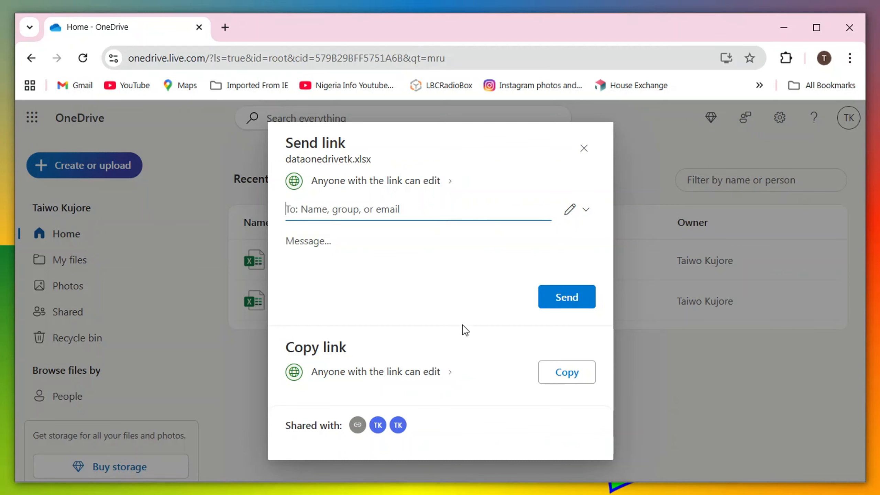
# Step: Copy the sharing link to dataonedrivetk.xlsx and close the sharing dialog
pyautogui.click(562, 373)
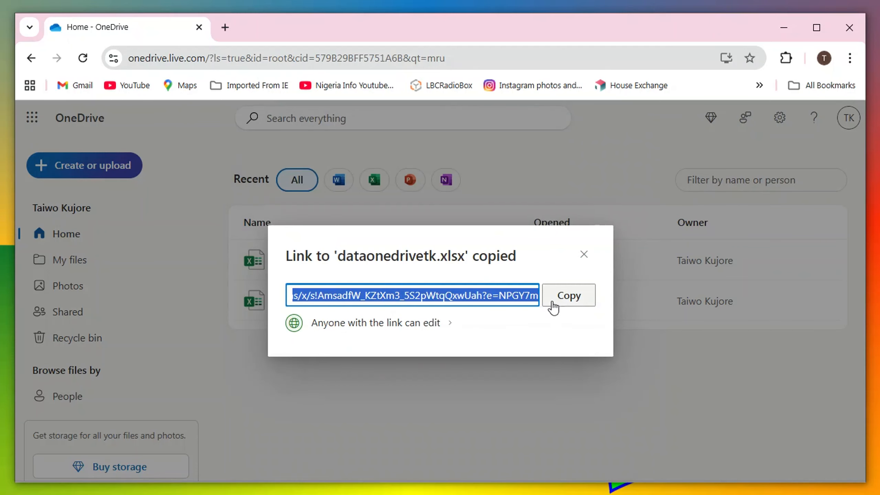
pyautogui.click(565, 297)
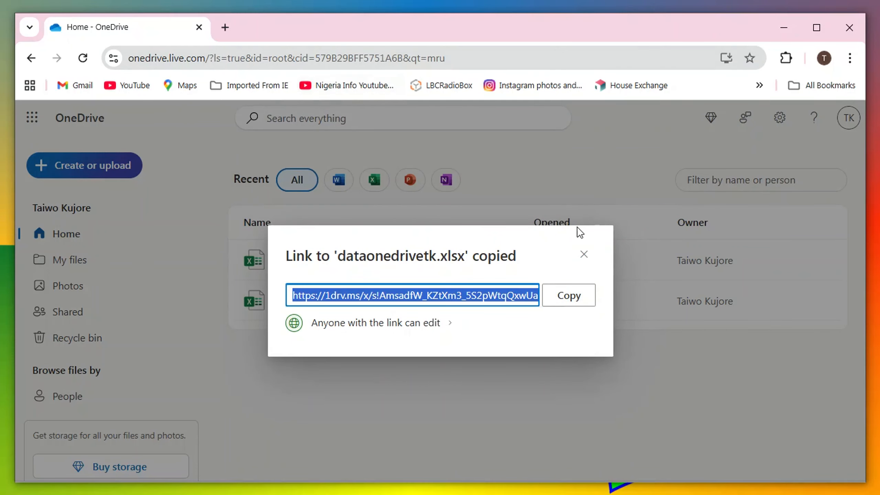
pyautogui.click(584, 255)
# Step: Switch to the Excel2OnedriveTutorial report in Power BI Desktop and try to connect to the copied OneDrive link as a Web source
pyautogui.click(777, 28)
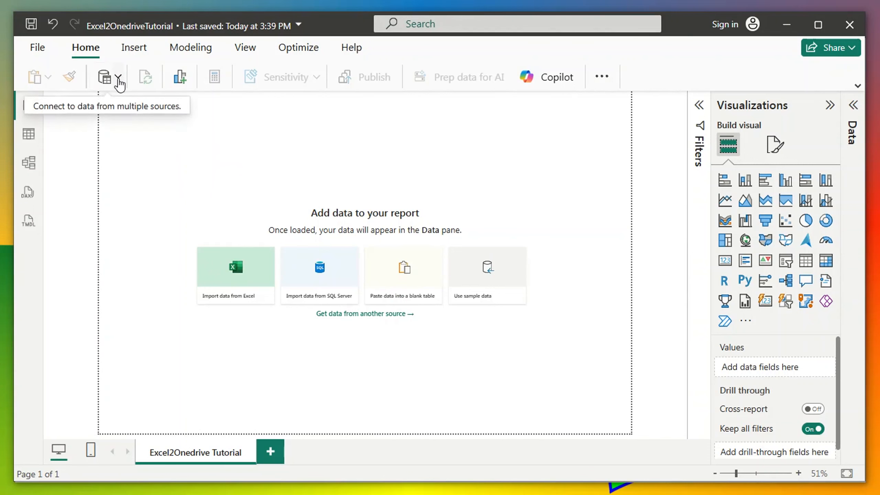
pyautogui.click(119, 79)
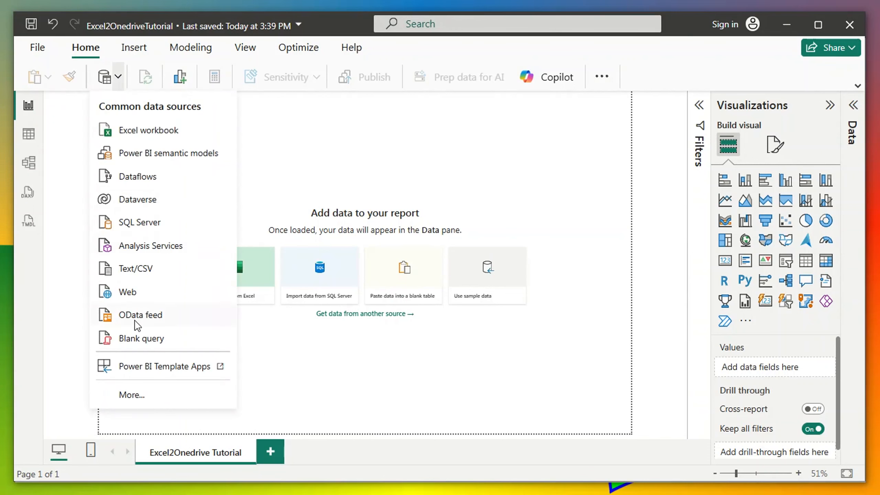
pyautogui.click(134, 296)
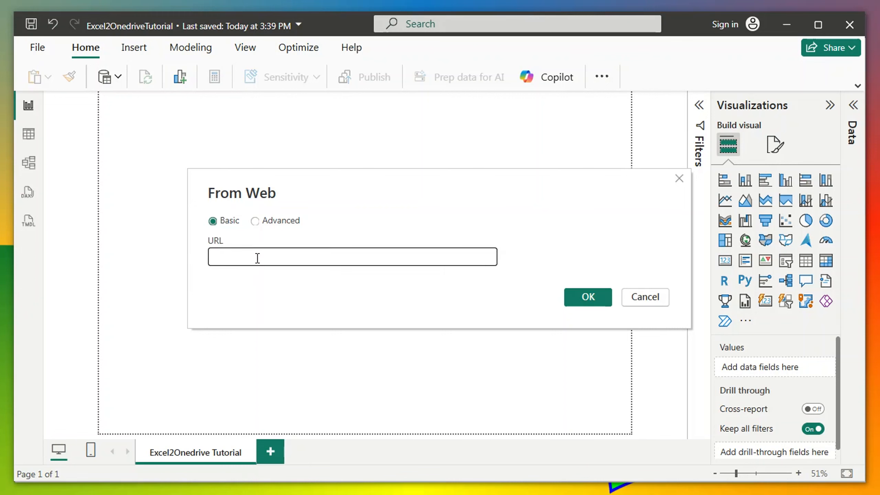
pyautogui.hotkey('ctrl', 'v')
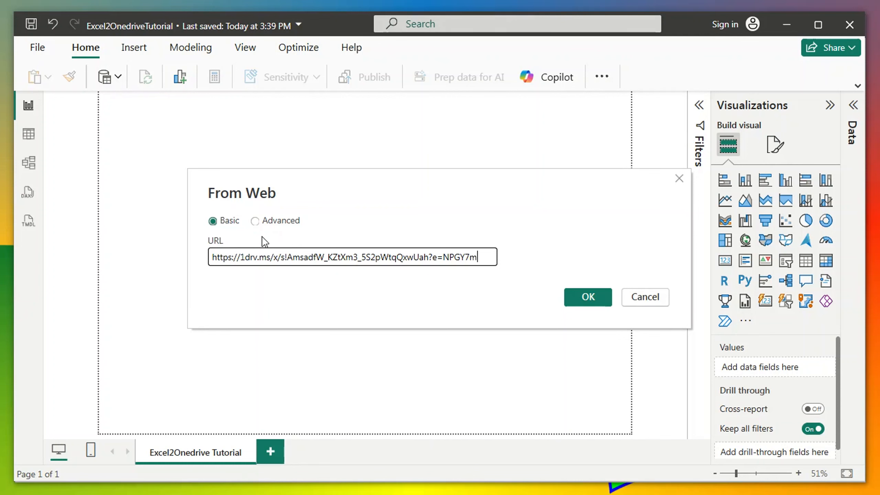
pyautogui.click(585, 300)
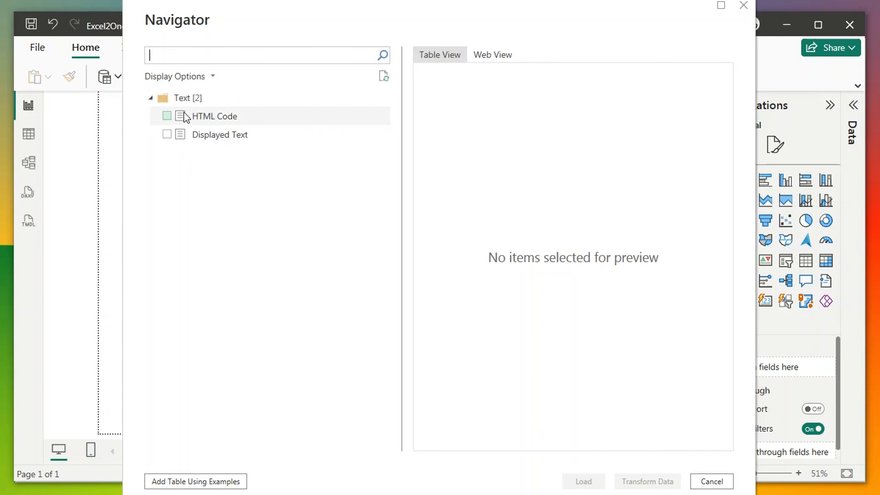
# Step: Preview the HTML Code and Displayed Text items offered by the Web source and cancel the import
pyautogui.click(167, 117)
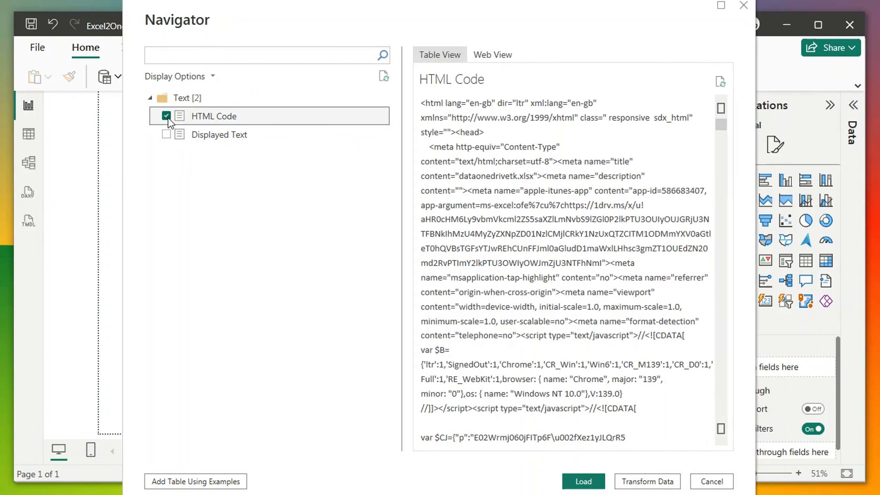
pyautogui.click(167, 134)
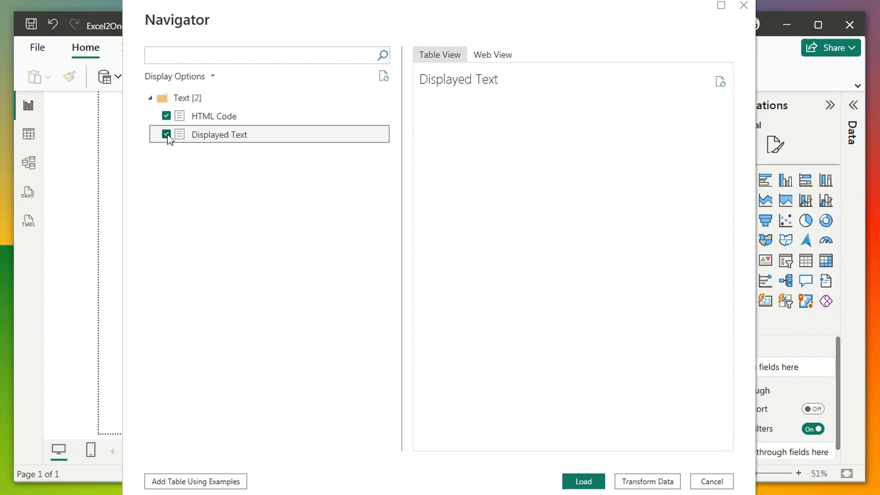
pyautogui.click(167, 116)
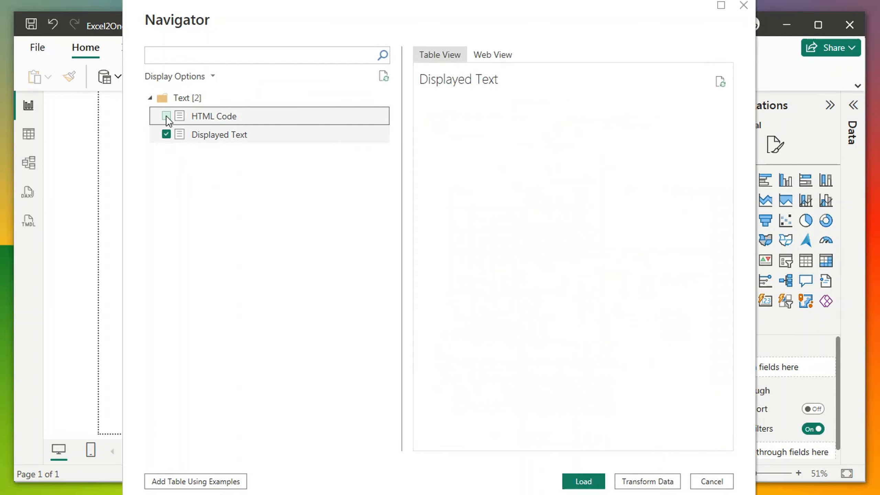
pyautogui.click(167, 135)
pyautogui.click(167, 116)
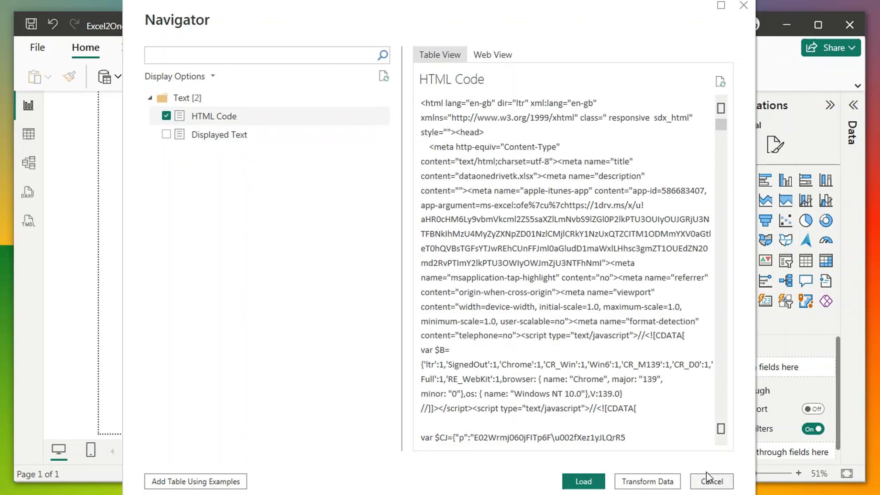
pyautogui.click(711, 481)
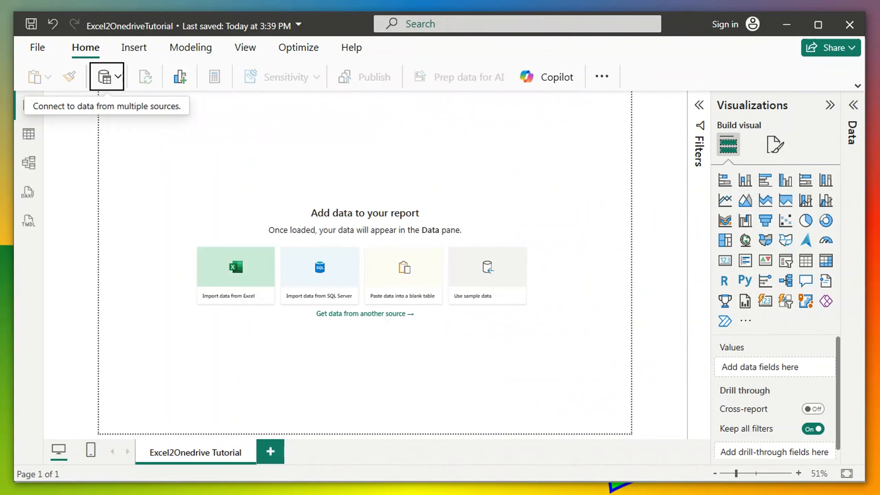
pyautogui.hotkey('alt', 'Tab')
pyautogui.click(394, 222)
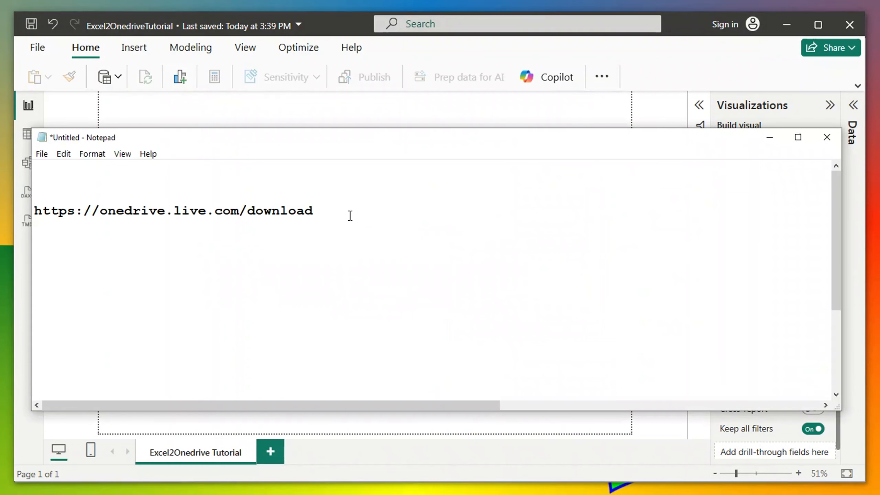
pyautogui.click(332, 239)
pyautogui.press('Return')
pyautogui.press('Return')
pyautogui.hotkey('ctrl', 'v')
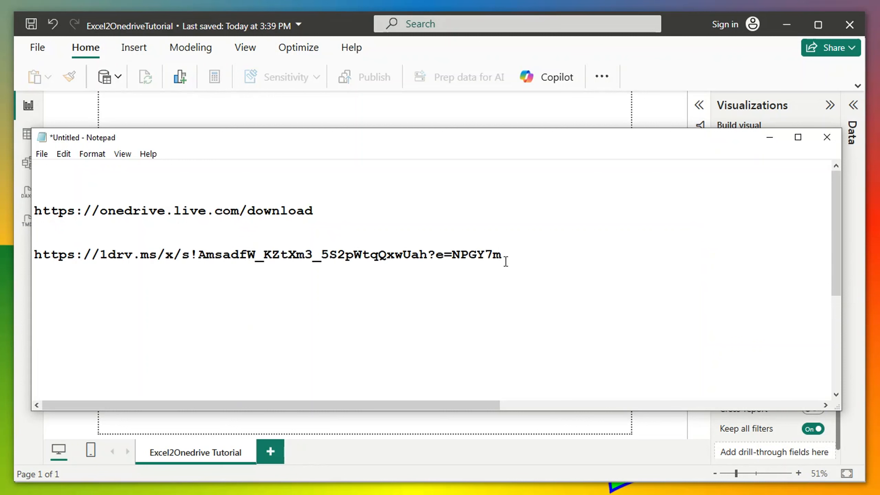
# Step: Copy the sharing link from the note and open it in a new browser tab
pyautogui.moveTo(505, 261); pyautogui.dragTo(26, 252)
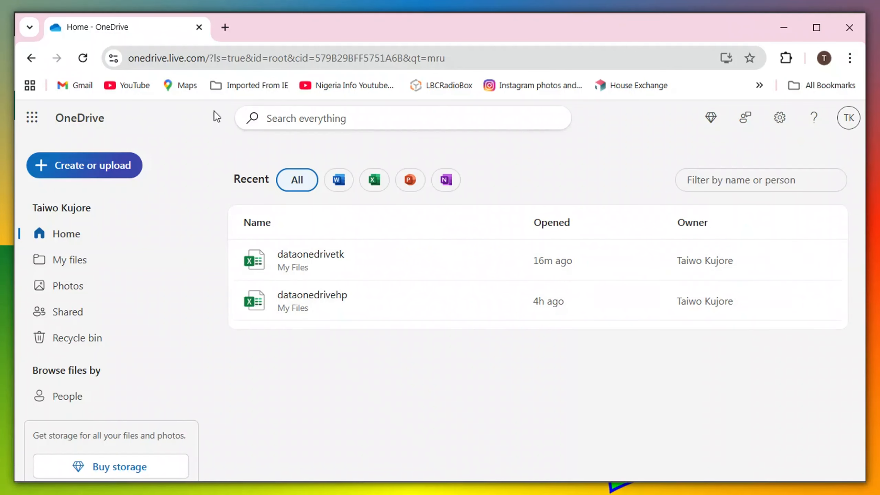
pyautogui.click(226, 28)
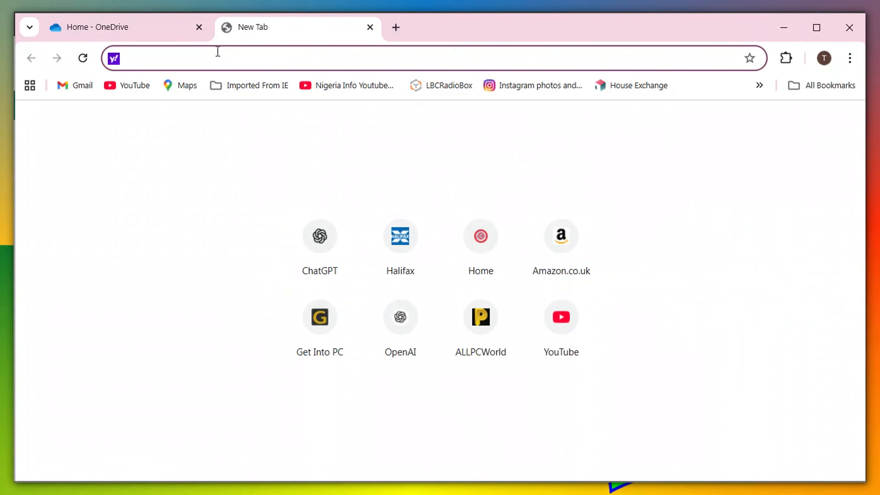
pyautogui.hotkey('ctrl', 'v')
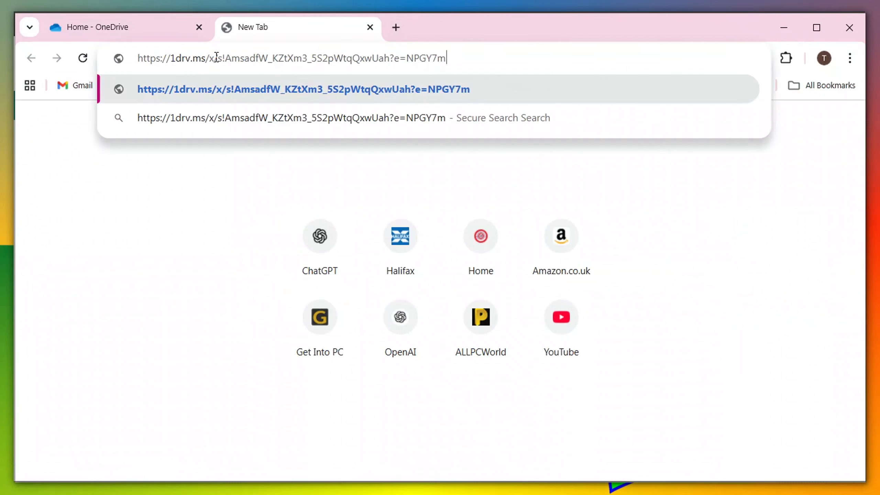
pyautogui.press('Return')
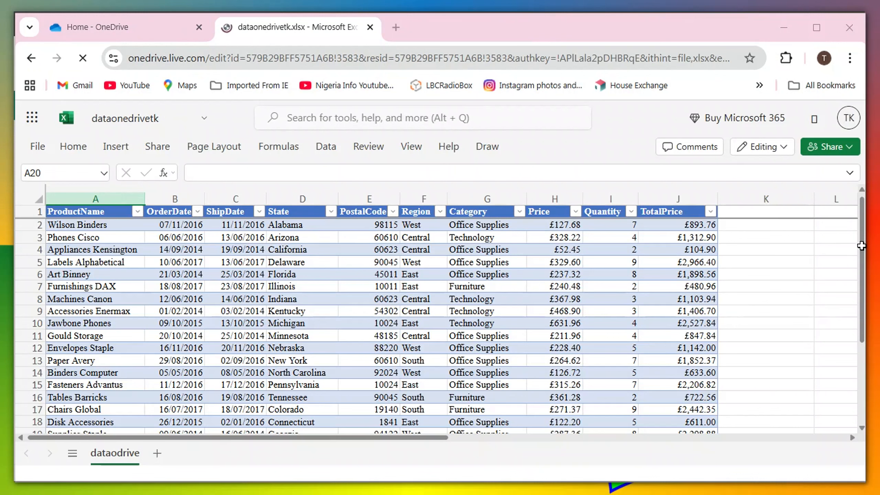
# Step: Examine the rows of the dataodrive sheet and check the sums of the Quantity and TotalPrice columns
pyautogui.moveTo(863, 246)
pyautogui.mouseDown()
pyautogui.moveTo(865, 338)
pyautogui.moveTo(871, 237)
pyautogui.mouseUp()
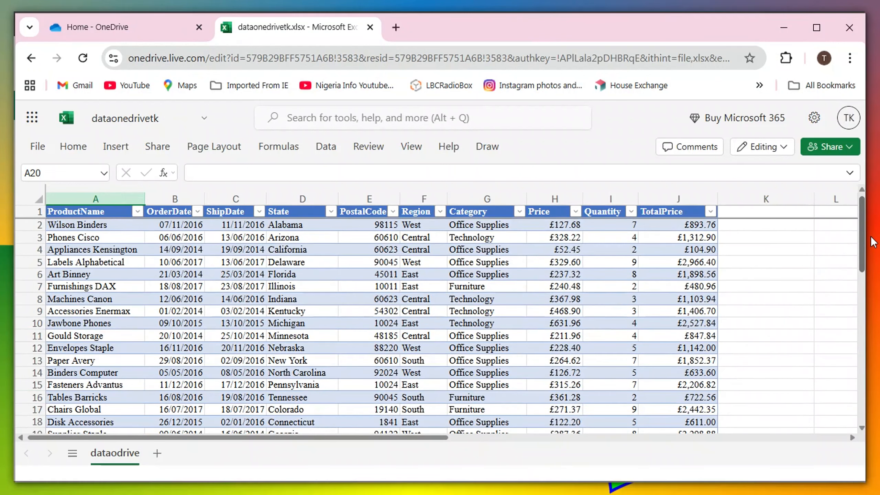
pyautogui.scroll(-3, 727, 399)
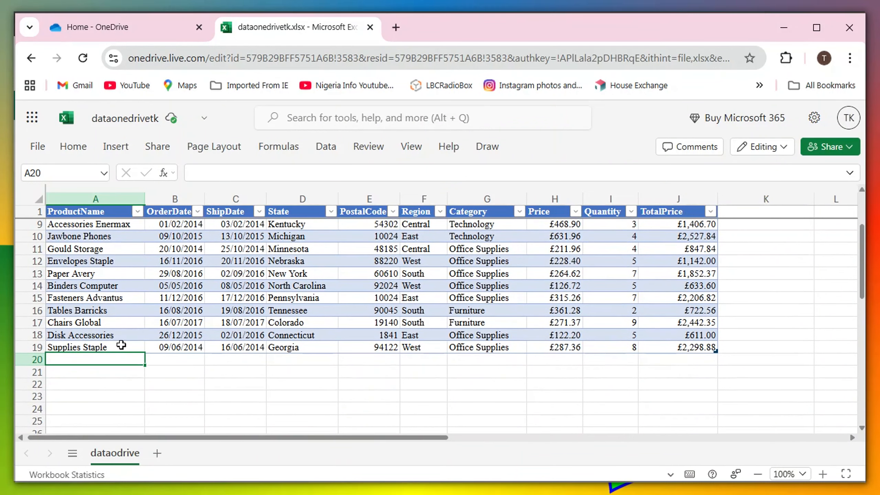
pyautogui.click(607, 199)
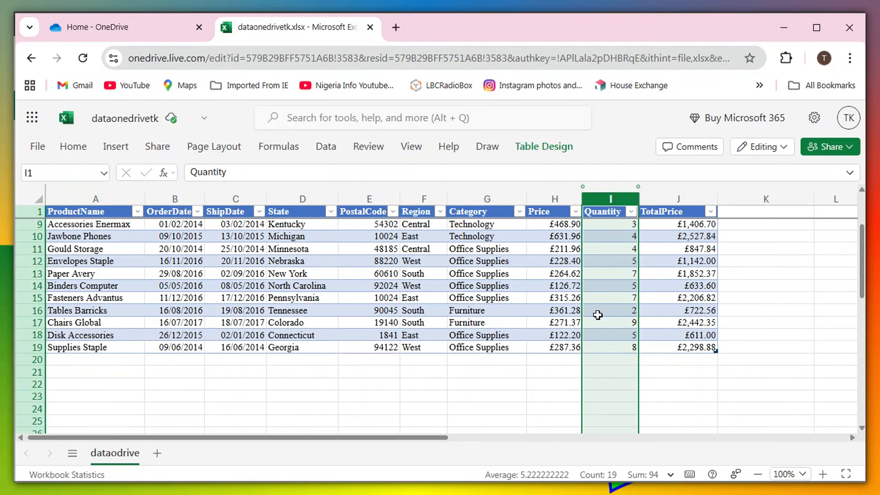
pyautogui.click(670, 199)
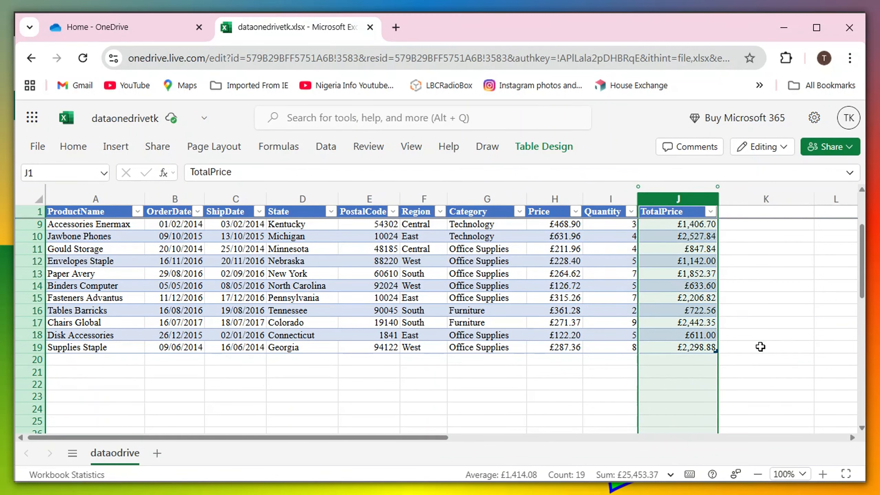
# Step: Copy the open workbook's full browser address, then switch to Notepad and paste it on a new line below the sharing link
pyautogui.click(760, 346)
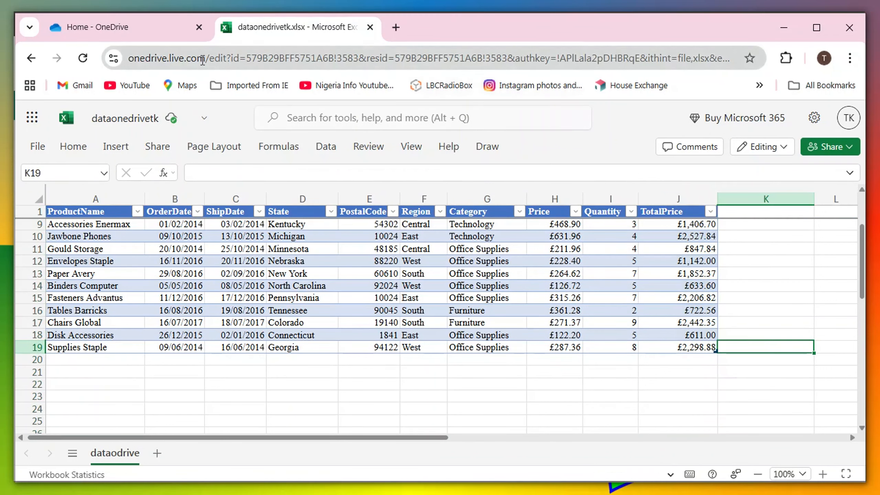
pyautogui.click(208, 60)
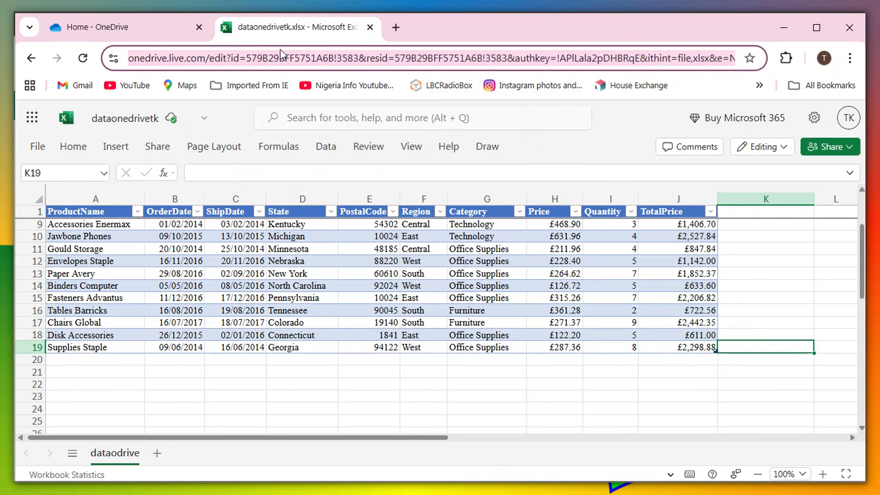
pyautogui.click(791, 30)
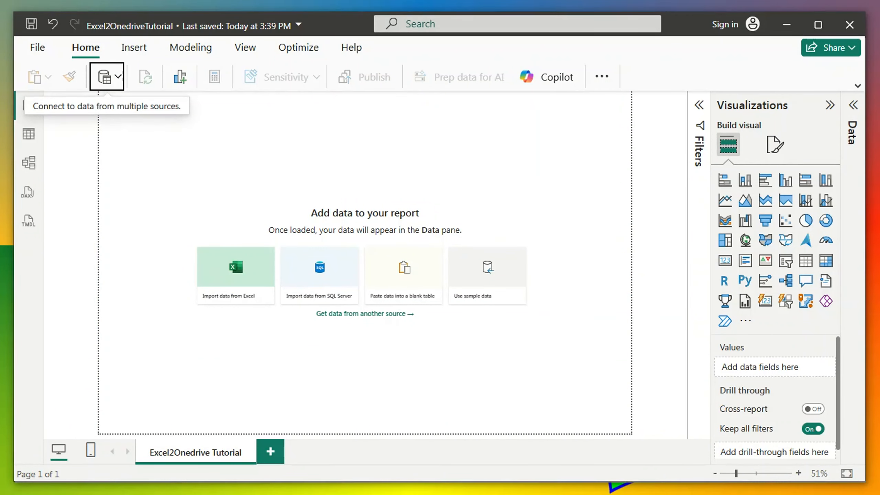
pyautogui.hotkey('alt', 'Tab')
pyautogui.click(550, 258)
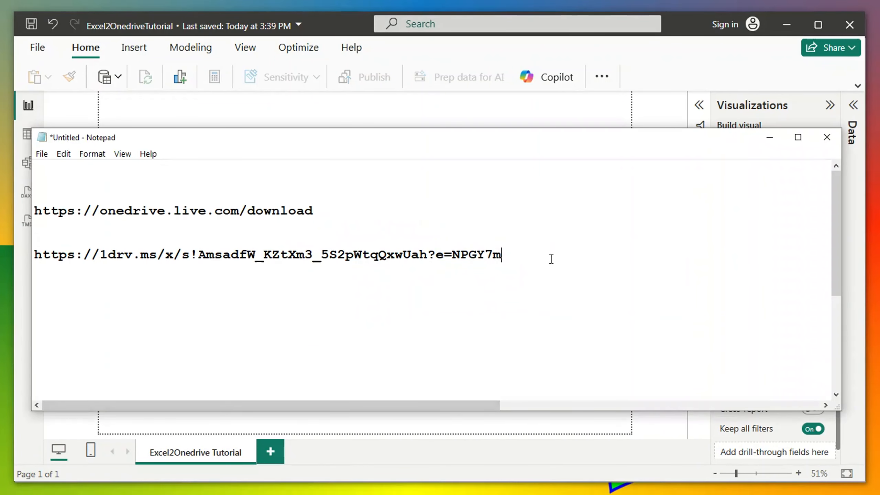
pyautogui.press('Return')
pyautogui.press('Return')
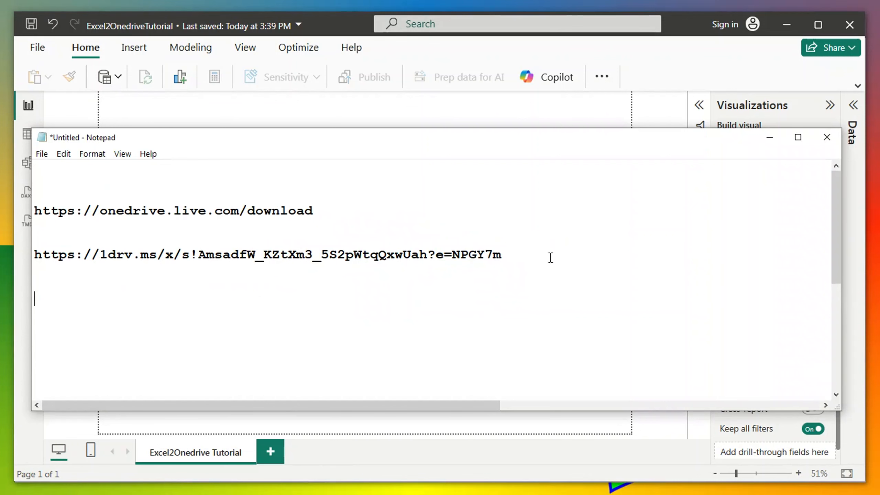
pyautogui.hotkey('ctrl', 'v')
pyautogui.click(499, 297)
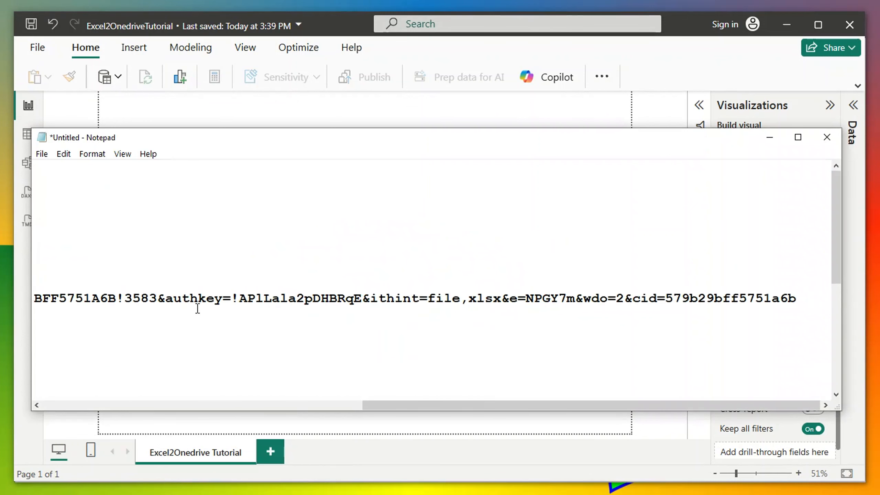
# Step: Review the whole pasted edit link, then switch to Power BI Desktop and try connecting to it as a Web source
pyautogui.moveTo(412, 405); pyautogui.dragTo(67, 369)
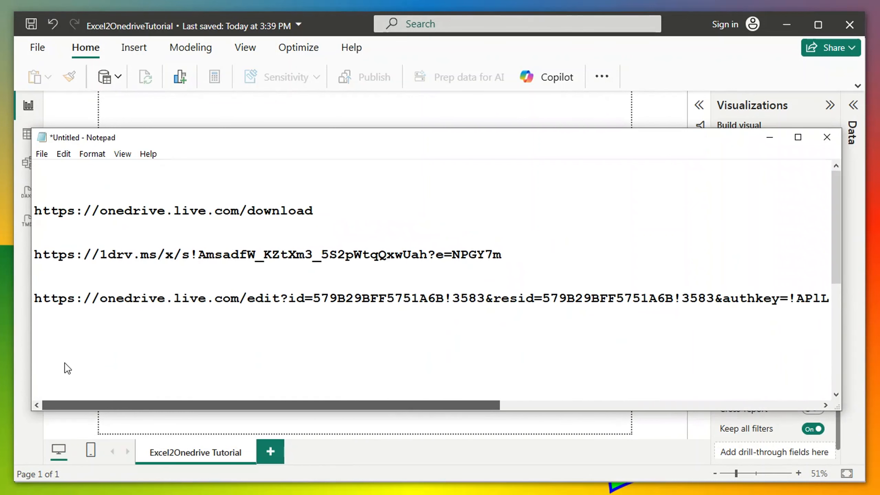
pyautogui.keyDown('shift'); pyautogui.click(57, 299); pyautogui.keyUp('shift')
pyautogui.moveTo(381, 408); pyautogui.dragTo(718, 403)
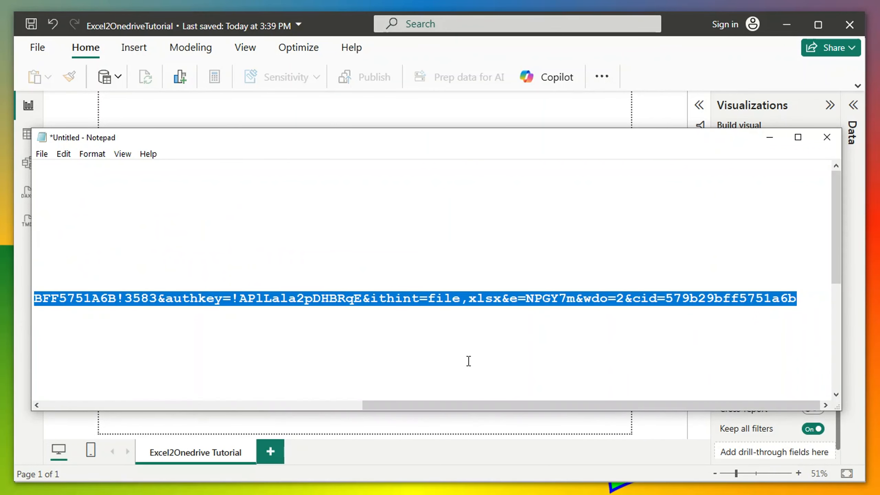
pyautogui.click(770, 137)
pyautogui.click(118, 76)
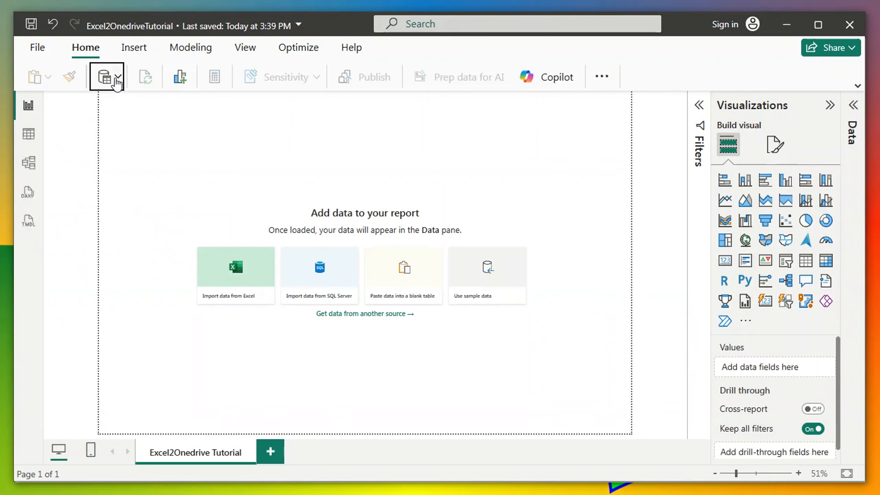
pyautogui.click(127, 292)
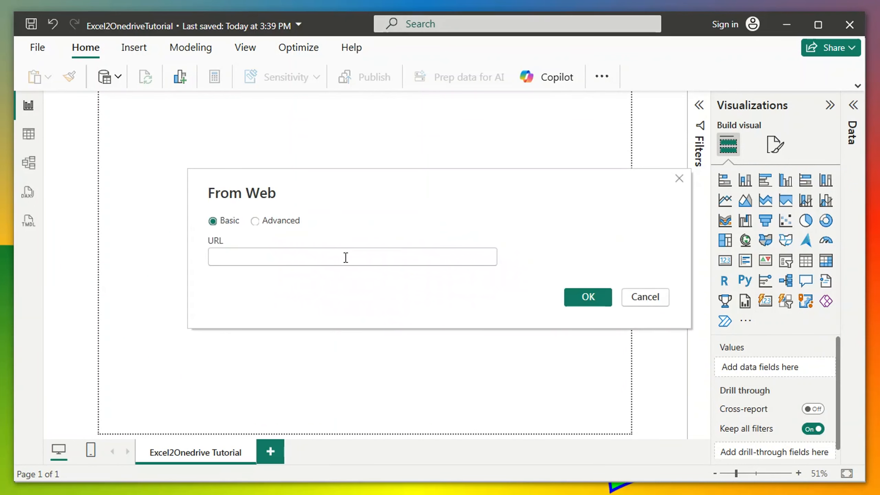
pyautogui.click(346, 257)
pyautogui.hotkey('ctrl', 'v')
pyautogui.click(596, 305)
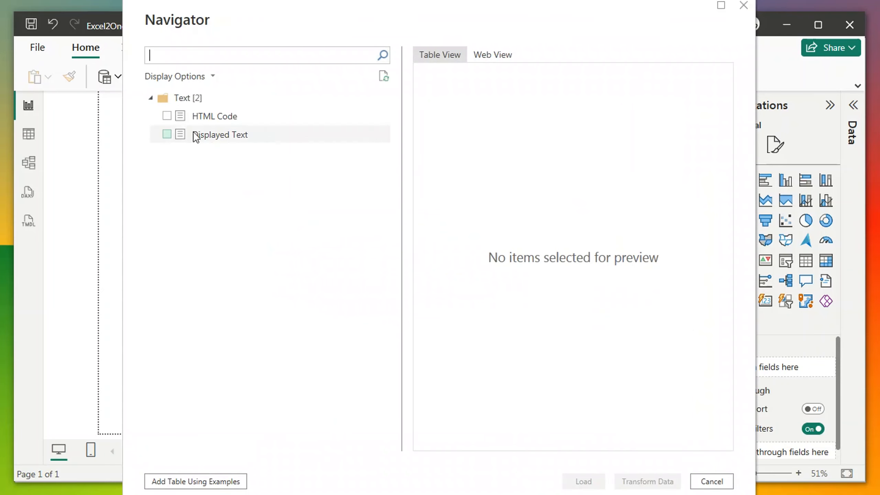
# Step: Preview the HTML Code and Displayed Text items found through the edit link and cancel the import
pyautogui.click(166, 116)
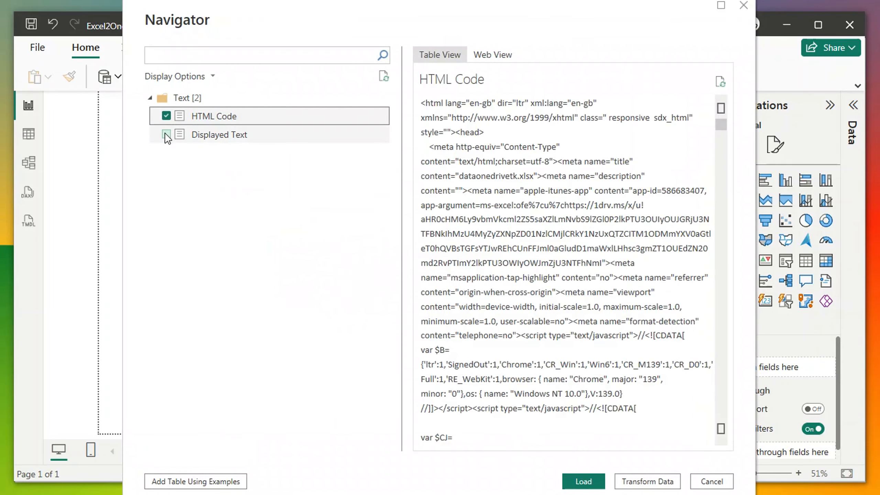
pyautogui.click(166, 134)
pyautogui.click(167, 116)
pyautogui.click(166, 133)
pyautogui.click(167, 120)
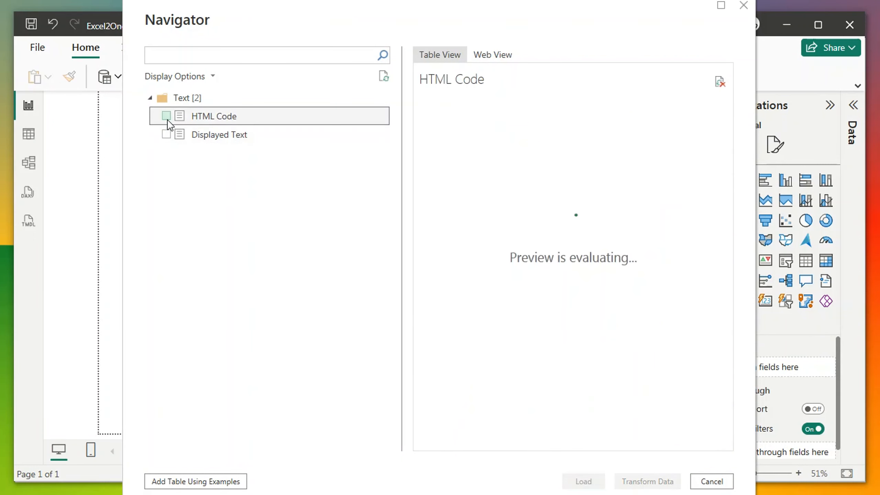
pyautogui.click(712, 482)
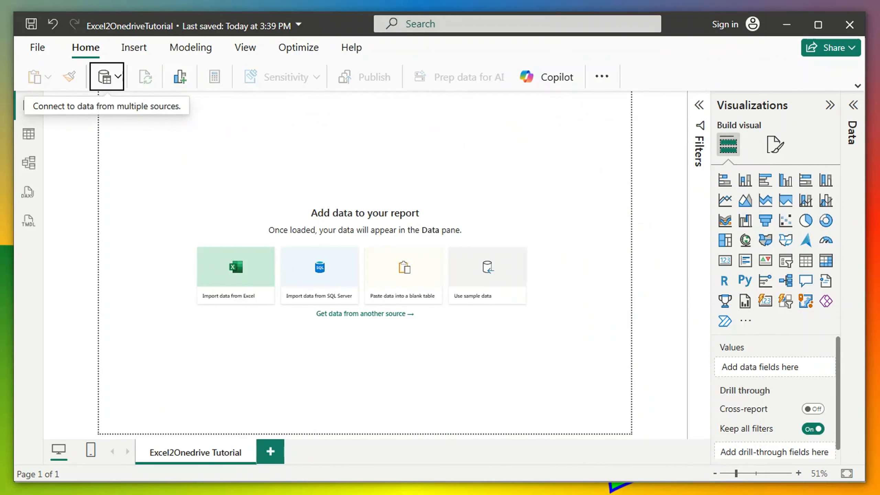
# Step: Switch back to Notepad and duplicate the full edit link on a separate line below the original
pyautogui.hotkey('alt', 'Tab')
pyautogui.click(203, 201)
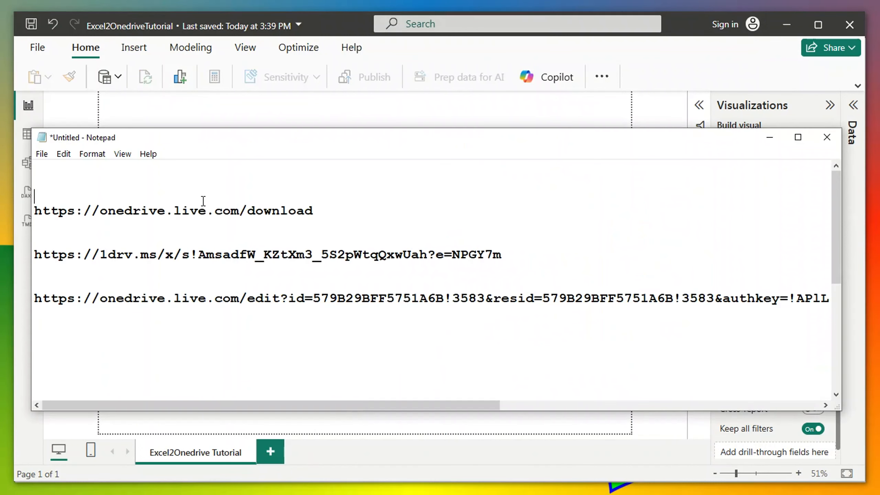
pyautogui.click(99, 311)
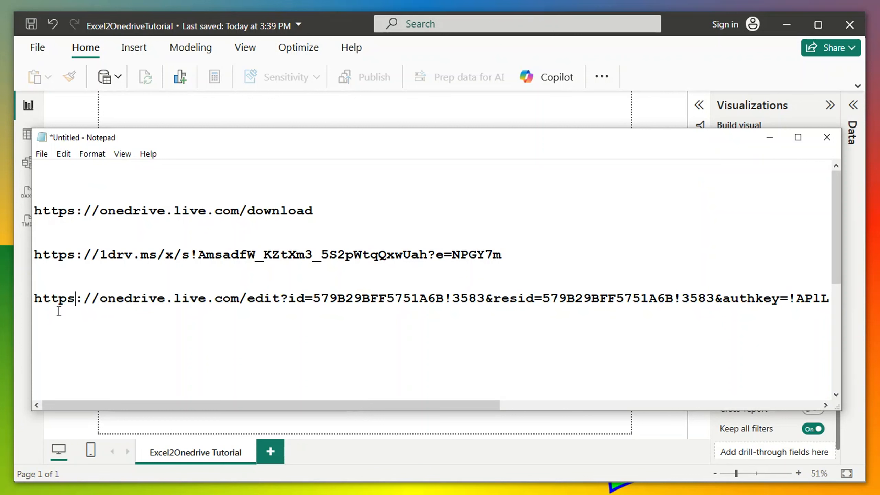
pyautogui.tripleClick(34, 298)
pyautogui.hotkey('ctrl', 'c')
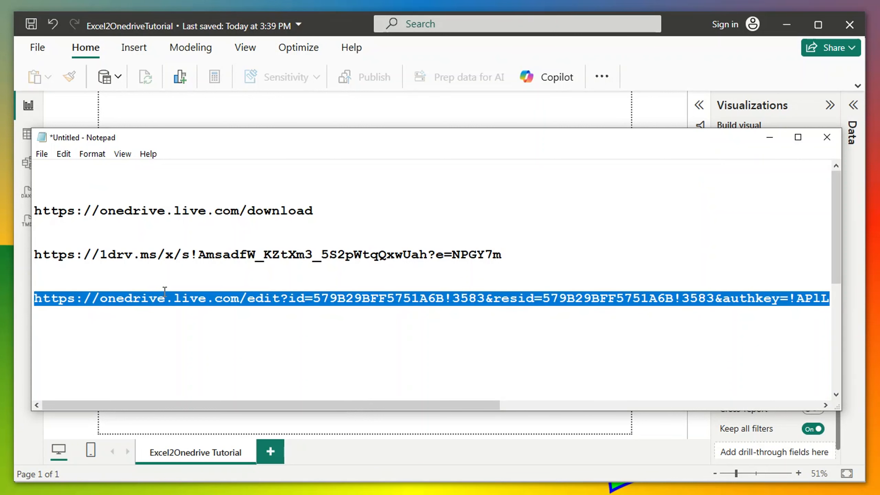
pyautogui.click(157, 307)
pyautogui.press('Return')
pyautogui.press('Return')
pyautogui.press('Return')
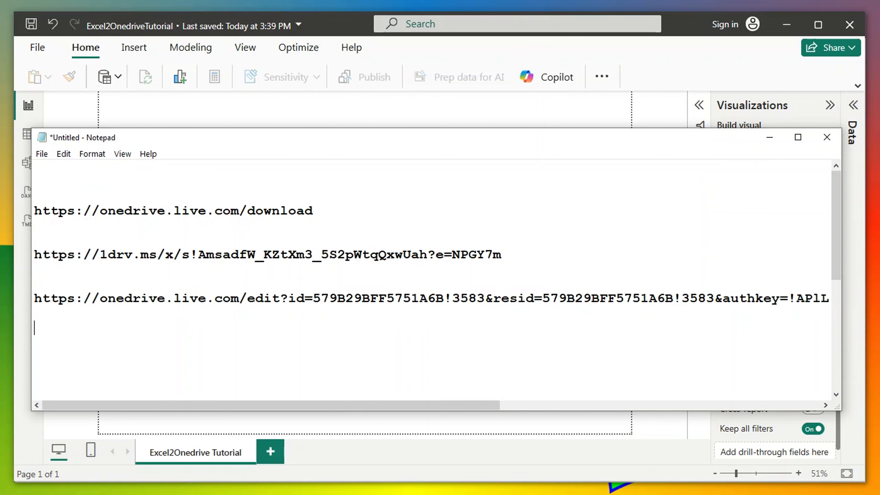
pyautogui.click(81, 338)
pyautogui.hotkey('ctrl', 'v')
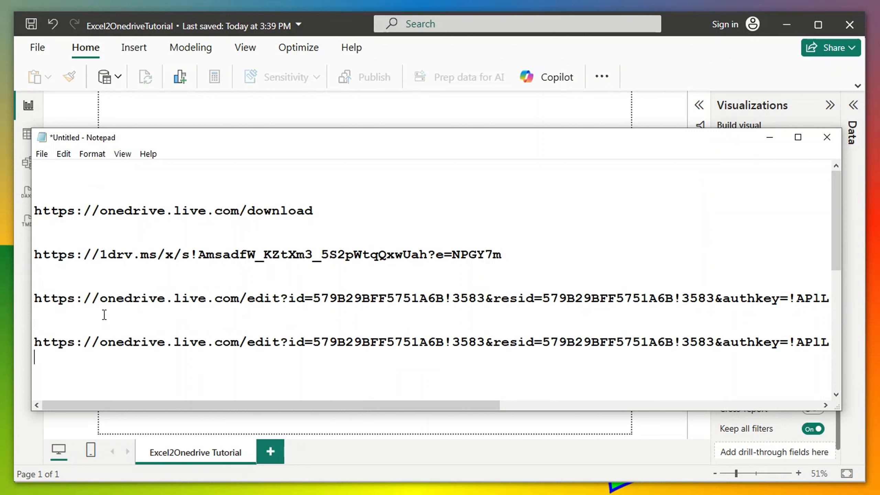
pyautogui.click(118, 298)
pyautogui.click(289, 298)
pyautogui.moveTo(321, 210); pyautogui.dragTo(26, 210)
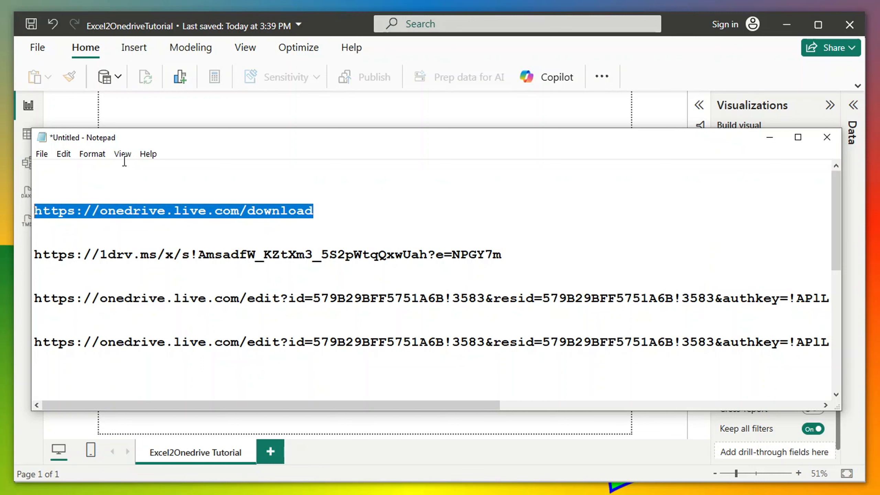
pyautogui.click(63, 154)
pyautogui.click(114, 200)
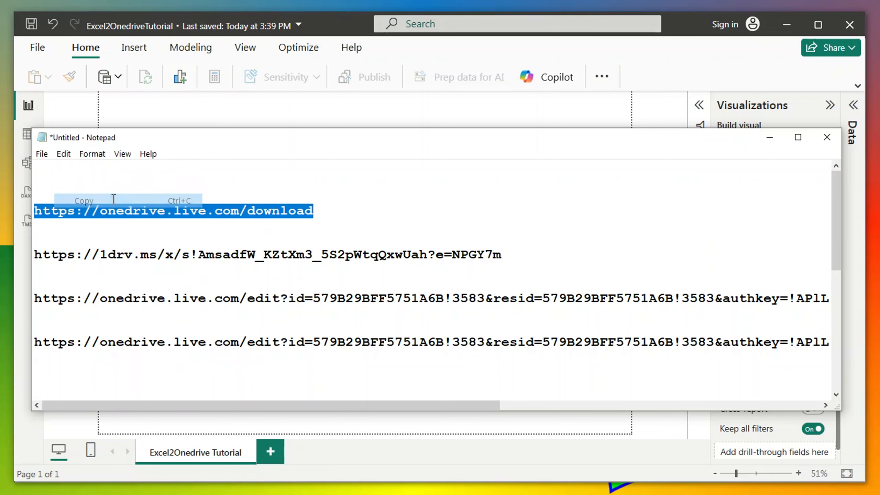
pyautogui.click(232, 257)
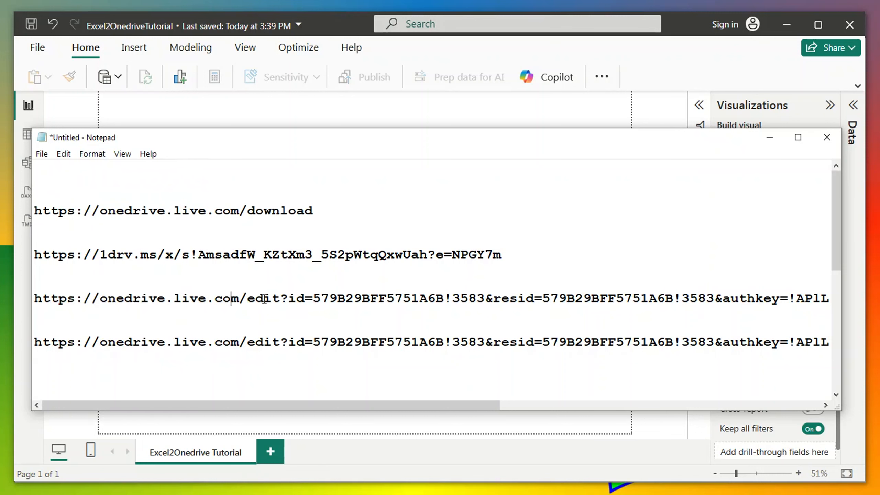
pyautogui.press('Down')
pyautogui.click(274, 298)
pyautogui.moveTo(280, 298); pyautogui.dragTo(28, 294)
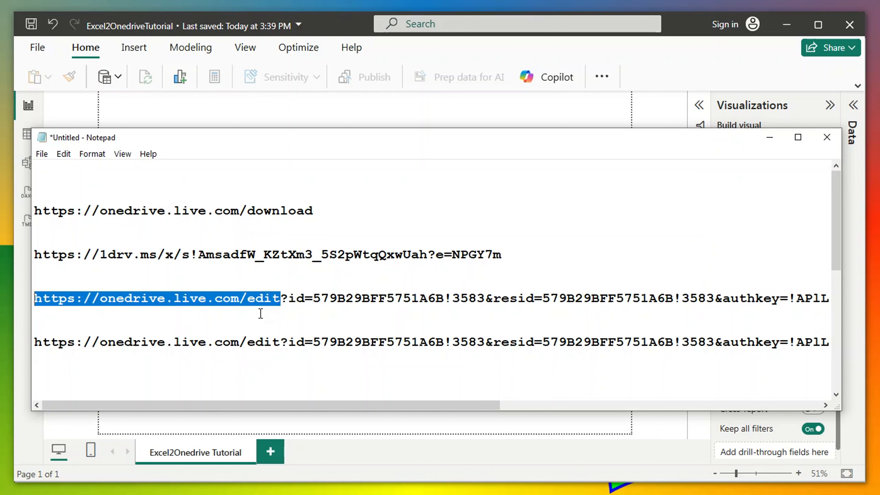
pyautogui.hotkey('ctrl', 'v')
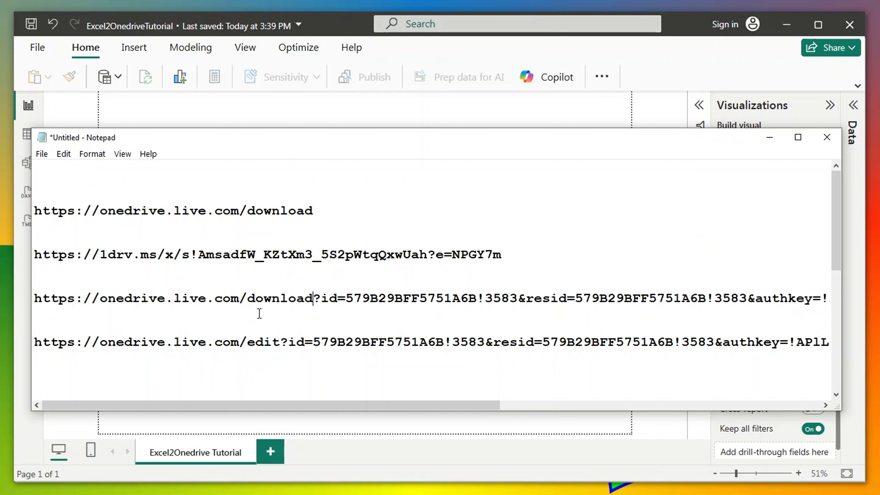
# Step: Copy the entire modified download link, including its id and remaining parameters, and minimize Notepad
pyautogui.tripleClick(33, 304)
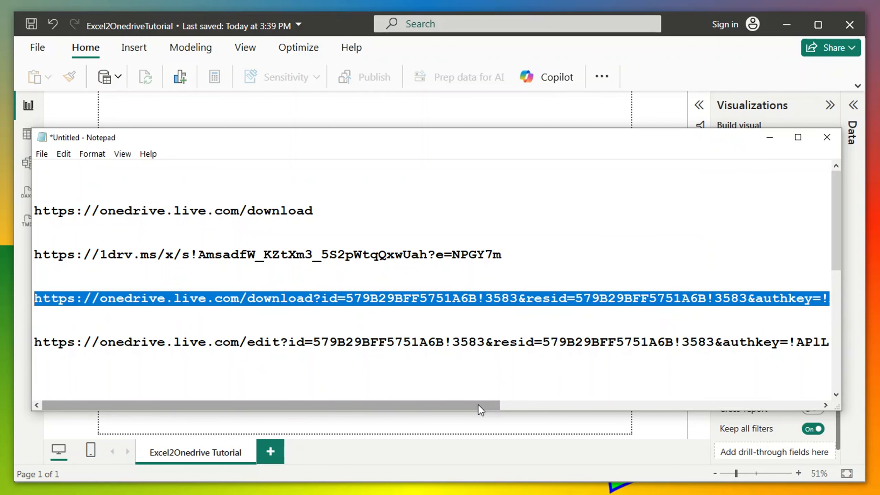
pyautogui.moveTo(478, 405); pyautogui.dragTo(827, 399)
pyautogui.rightClick(713, 295)
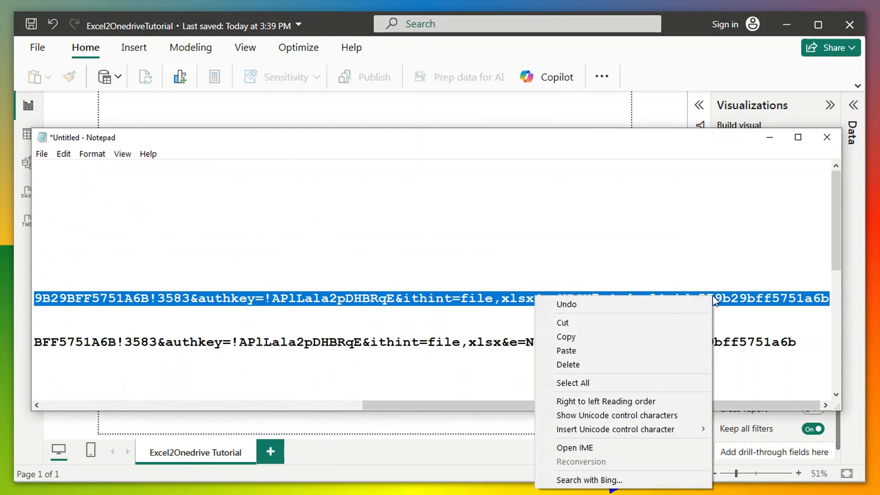
pyautogui.click(565, 334)
pyautogui.click(429, 217)
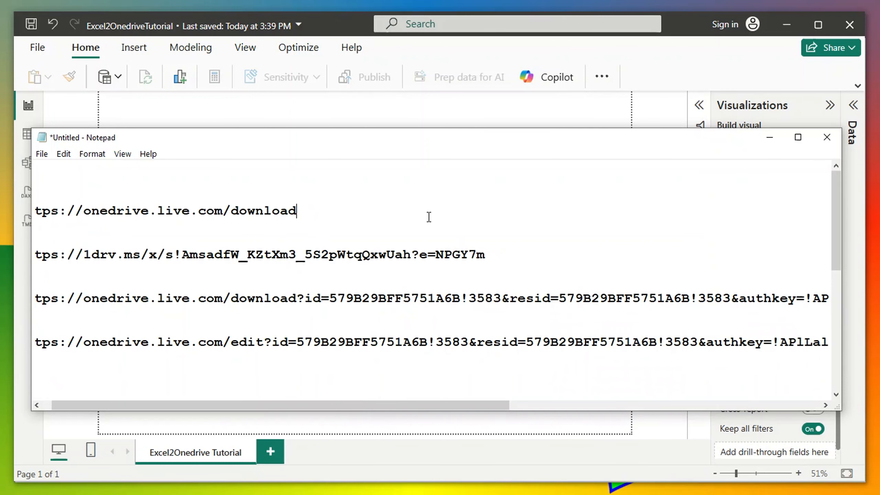
pyautogui.click(768, 138)
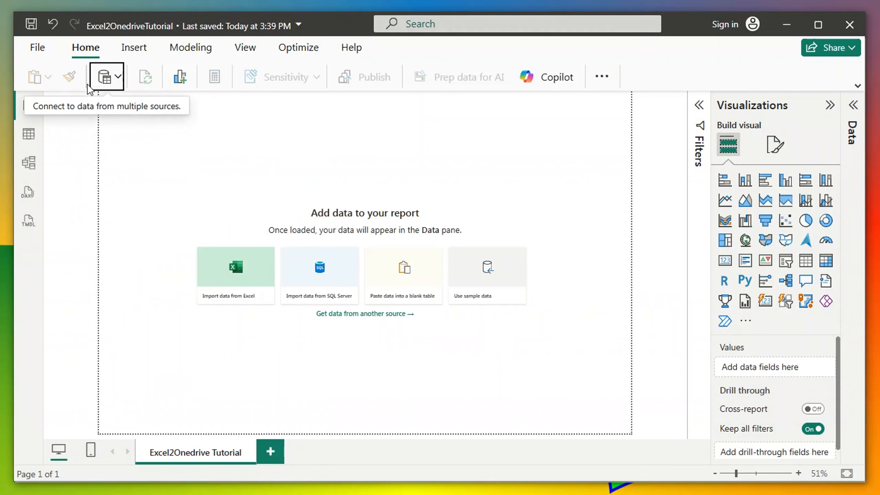
# Step: Connect the report to a Web data source in Basic mode, using the copied download link as the URL
pyautogui.click(117, 78)
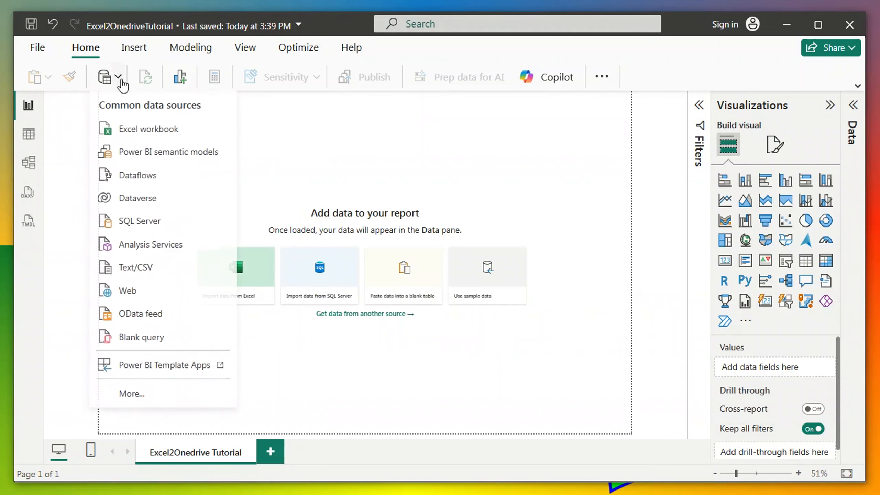
pyautogui.click(124, 293)
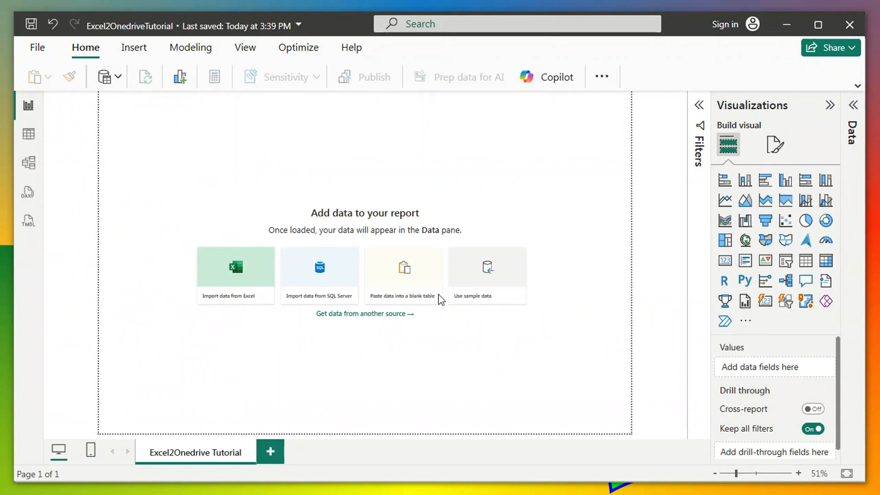
pyautogui.click(266, 254)
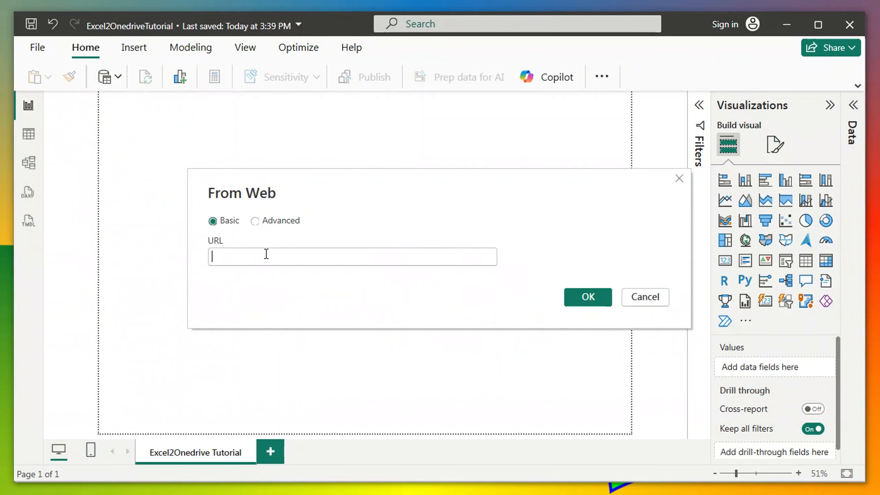
pyautogui.hotkey('ctrl', 'v')
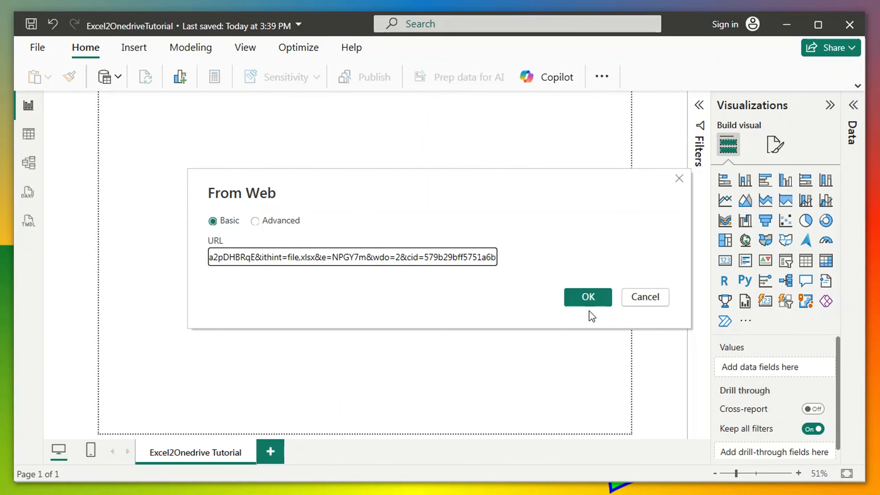
pyautogui.click(587, 297)
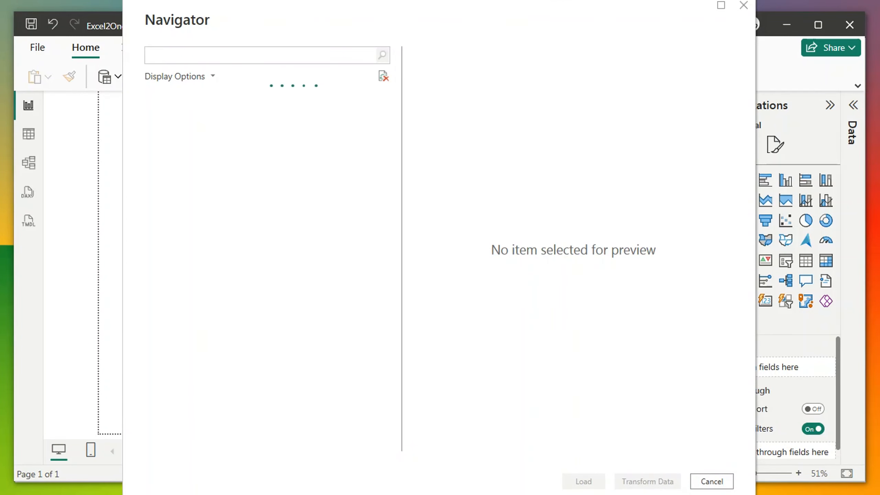
# Step: Resize and reposition the Navigator window so it fits the screen, and select the tableonedrive table for import
pyautogui.moveTo(190, 494); pyautogui.dragTo(196, 425)
pyautogui.moveTo(315, 17); pyautogui.dragTo(297, 39)
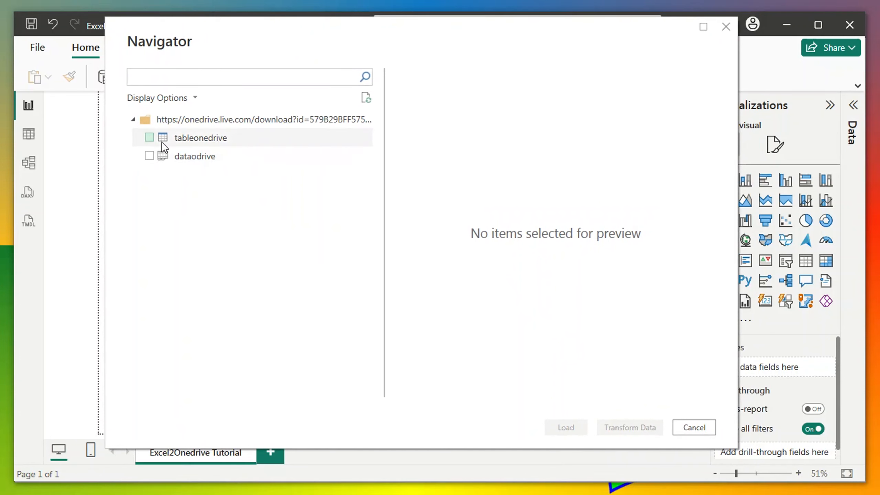
pyautogui.click(151, 137)
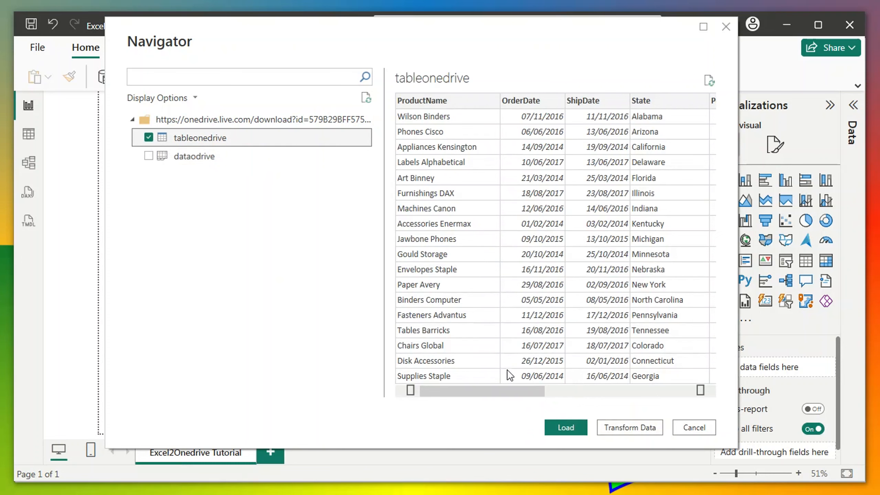
# Step: Review the remaining columns in the tableonedrive preview, load the table into the report, and expand its field list
pyautogui.moveTo(493, 391); pyautogui.dragTo(585, 390)
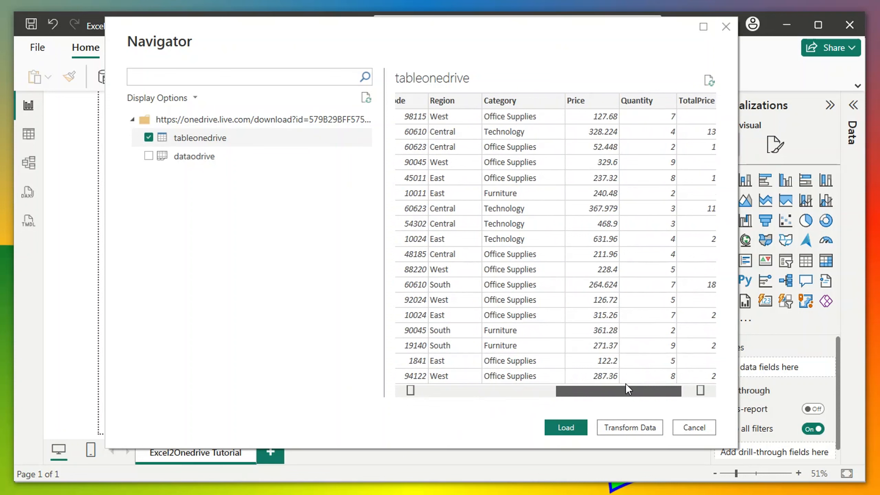
pyautogui.moveTo(628, 389); pyautogui.dragTo(669, 388)
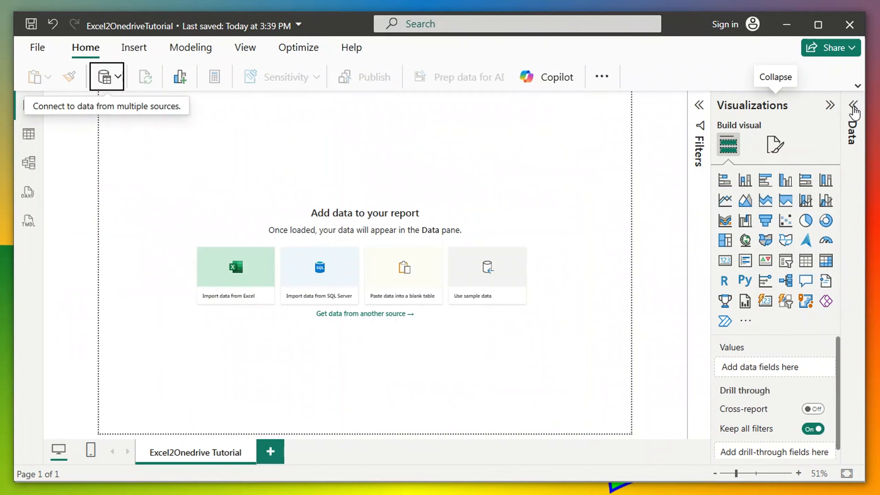
pyautogui.click(854, 107)
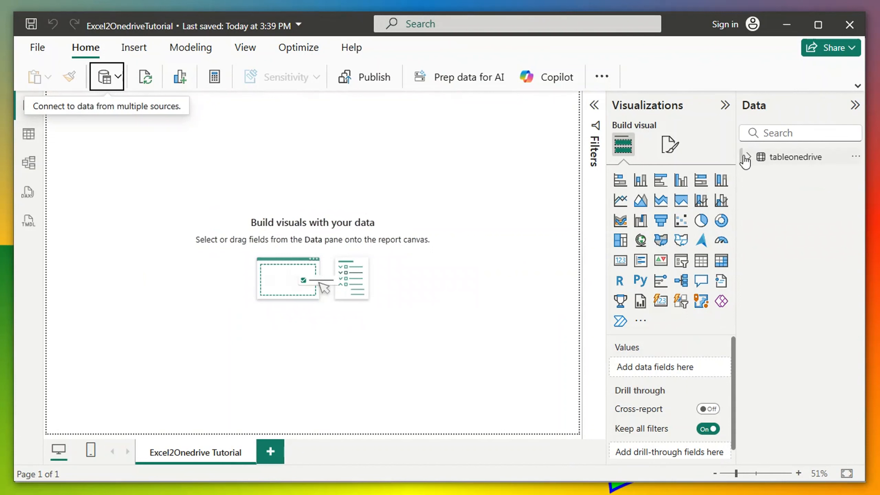
pyautogui.click(747, 157)
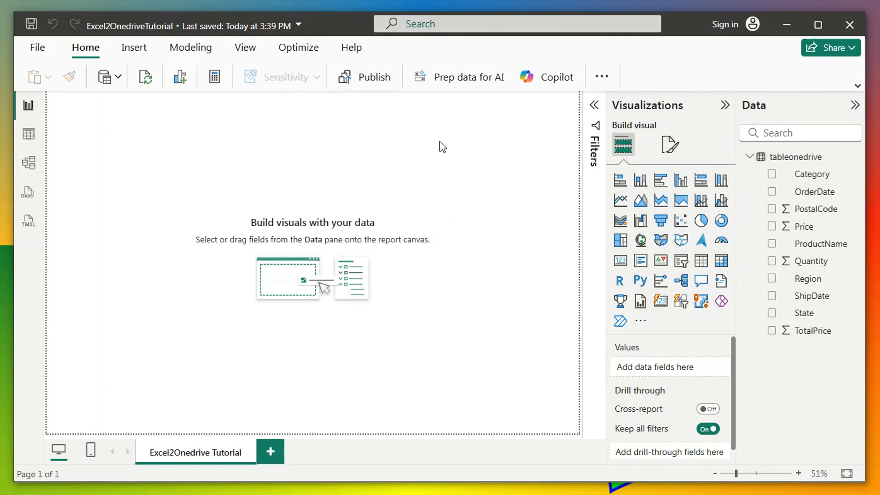
# Step: Check the report page's canvas settings, including type, height, width and vertical alignment
pyautogui.click(669, 143)
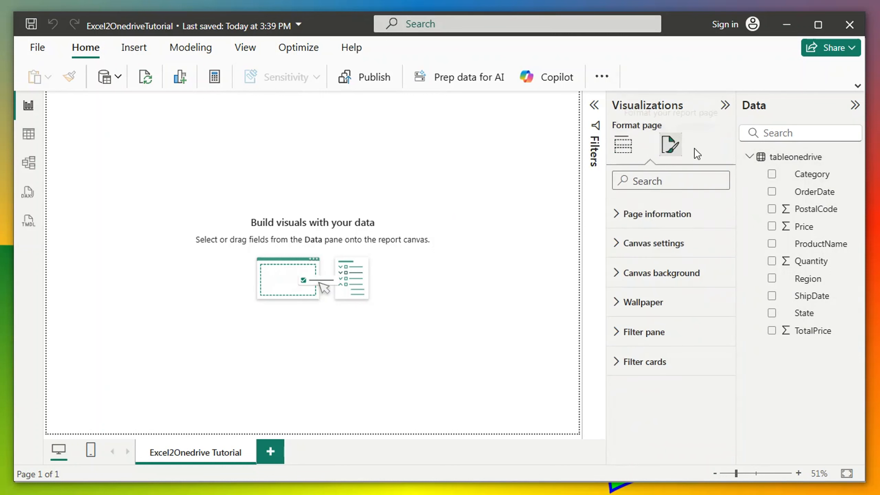
pyautogui.click(668, 245)
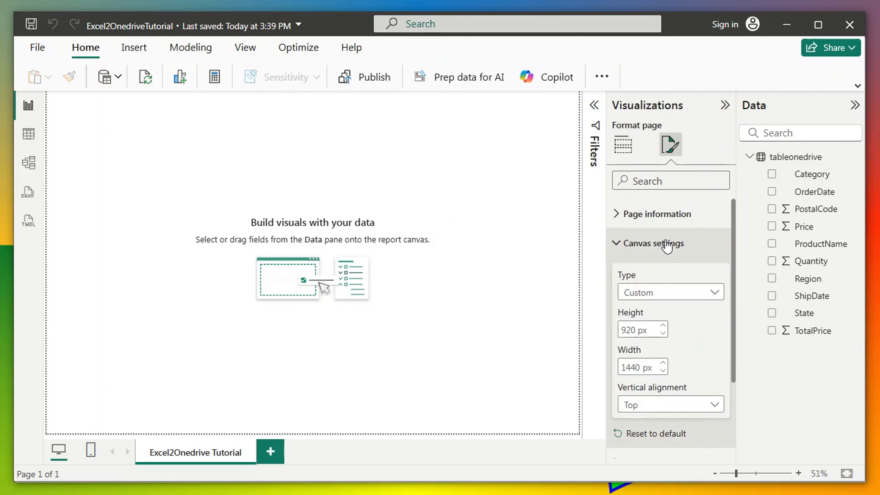
pyautogui.click(491, 147)
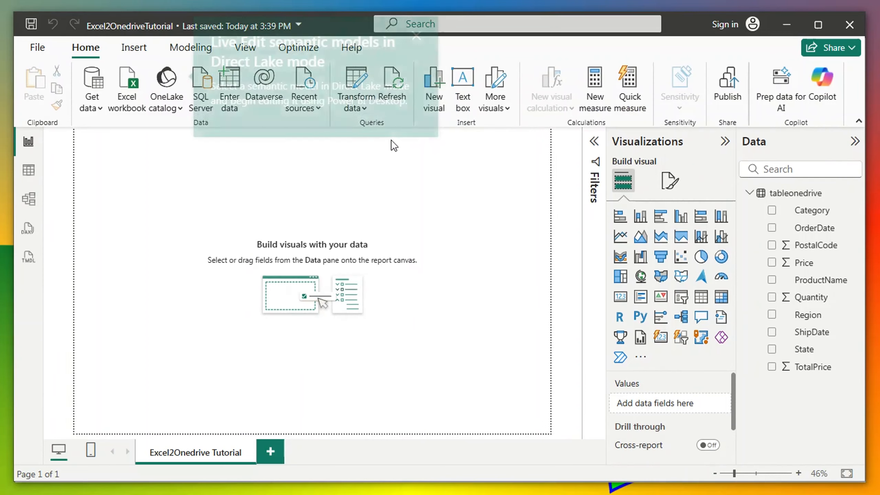
# Step: Insert a wide text box along the page's upper edge containing "Power BI Connect Excel in OneDrive Personal to Power BI | Step-by-Step Guide"
pyautogui.click(464, 105)
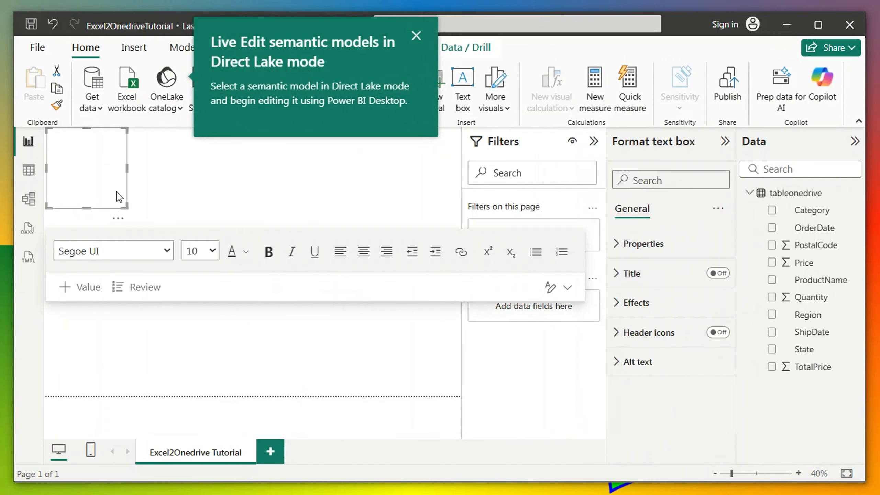
pyautogui.moveTo(127, 207); pyautogui.dragTo(426, 182)
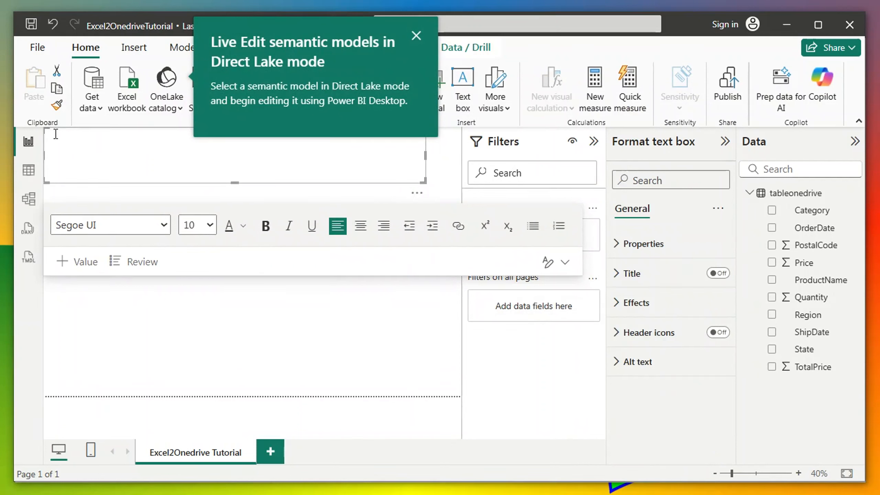
pyautogui.hotkey('ctrl', 'v')
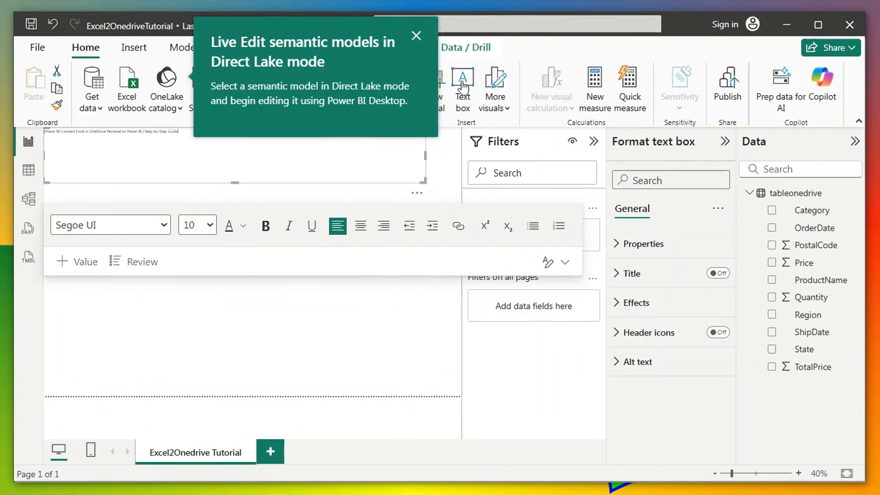
pyautogui.click(416, 36)
# Step: Format the whole title text in the text box as size 28, bold and centered
pyautogui.moveTo(179, 132); pyautogui.dragTo(37, 124)
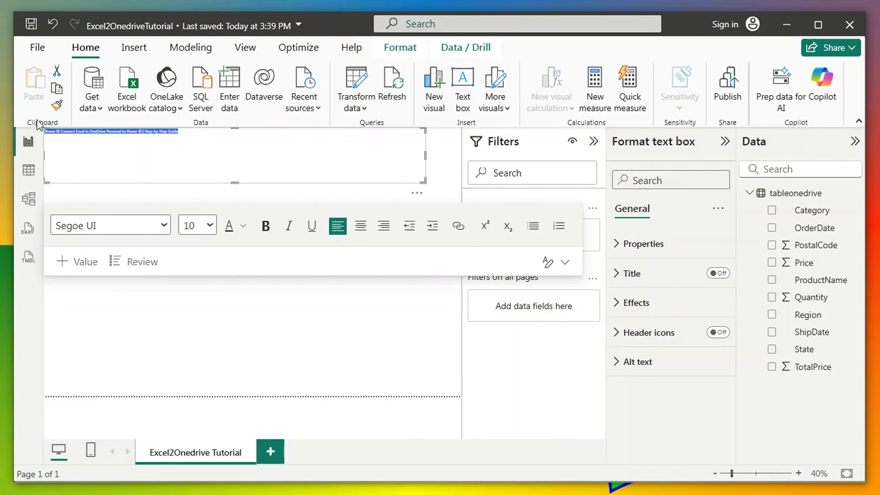
pyautogui.click(209, 225)
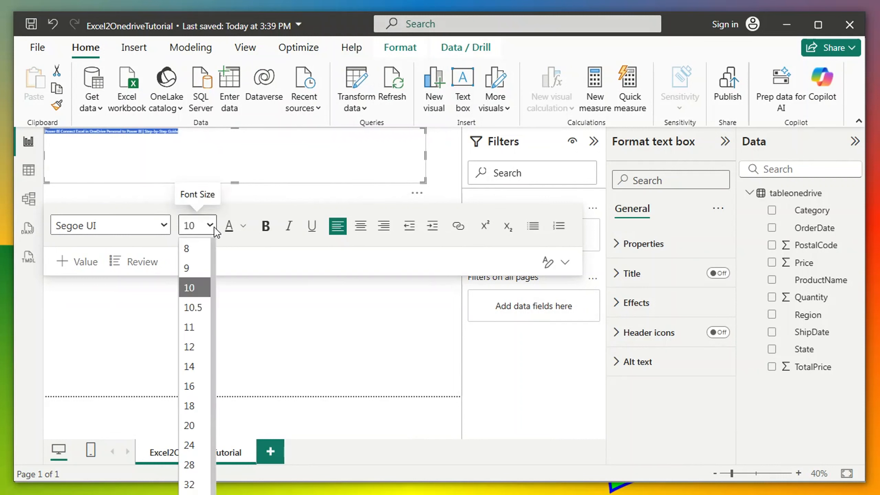
pyautogui.click(193, 457)
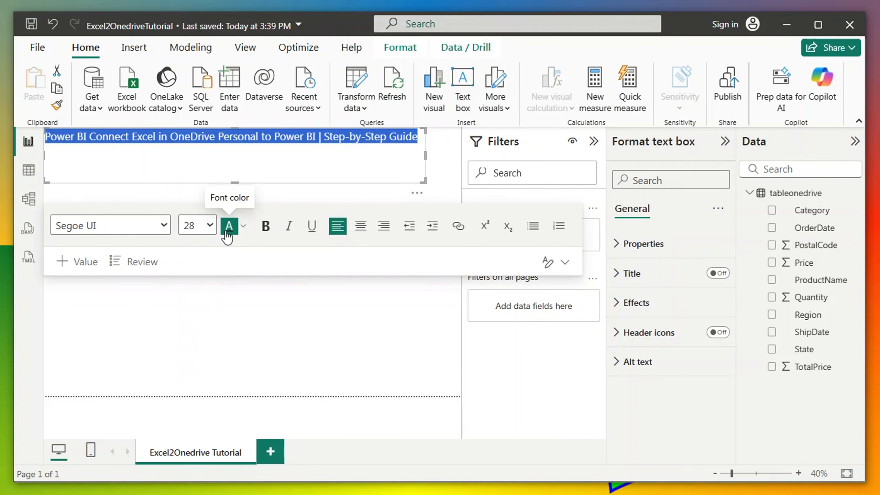
pyautogui.click(265, 226)
pyautogui.click(360, 226)
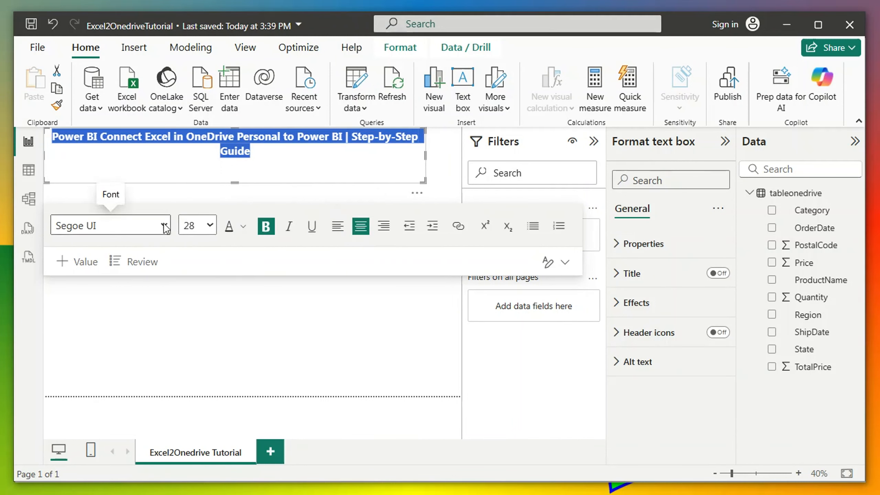
# Step: Change the title font to Segoe (Bold) at size 24 and reduce the text box height to fit one line
pyautogui.click(165, 230)
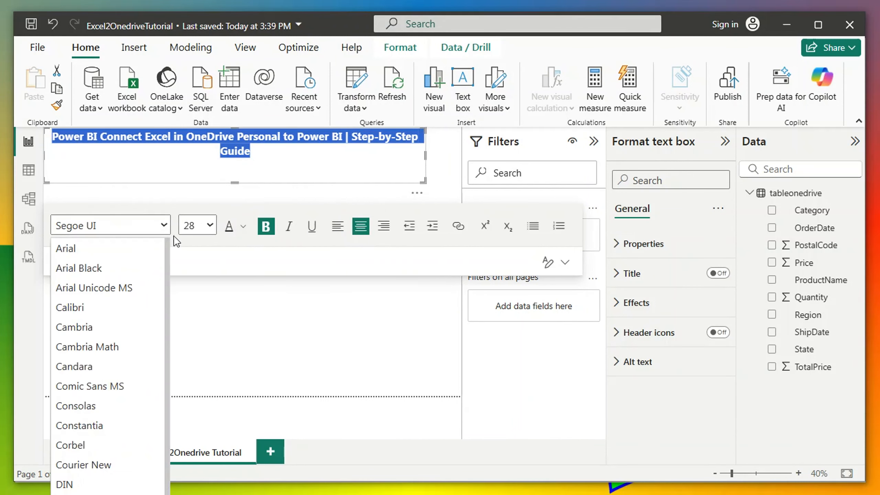
pyautogui.scroll(-1, 116, 350)
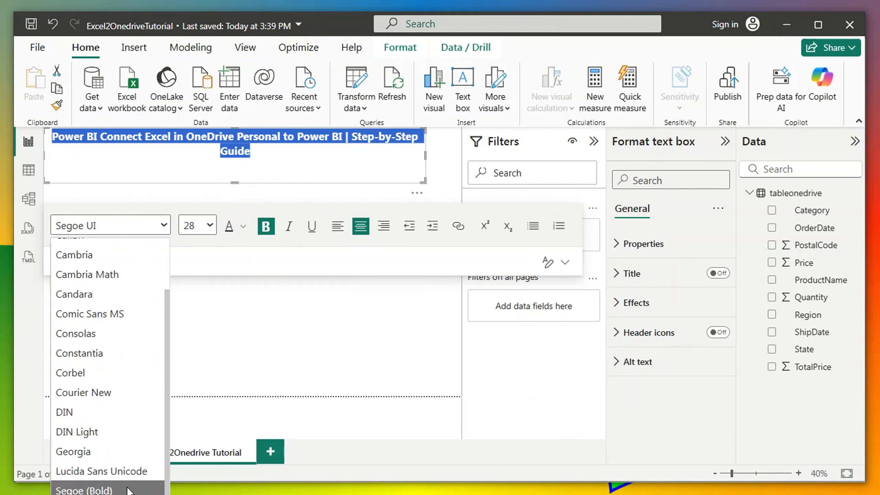
pyautogui.moveTo(168, 366); pyautogui.dragTo(174, 451)
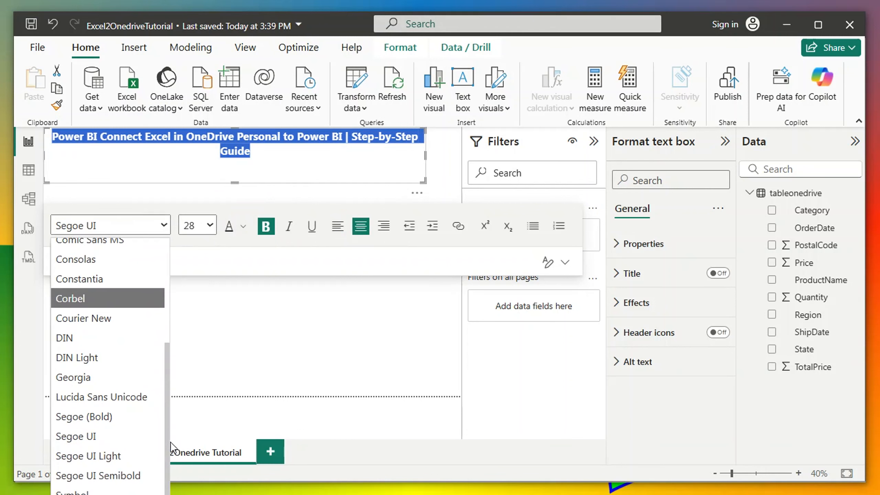
pyautogui.click(129, 417)
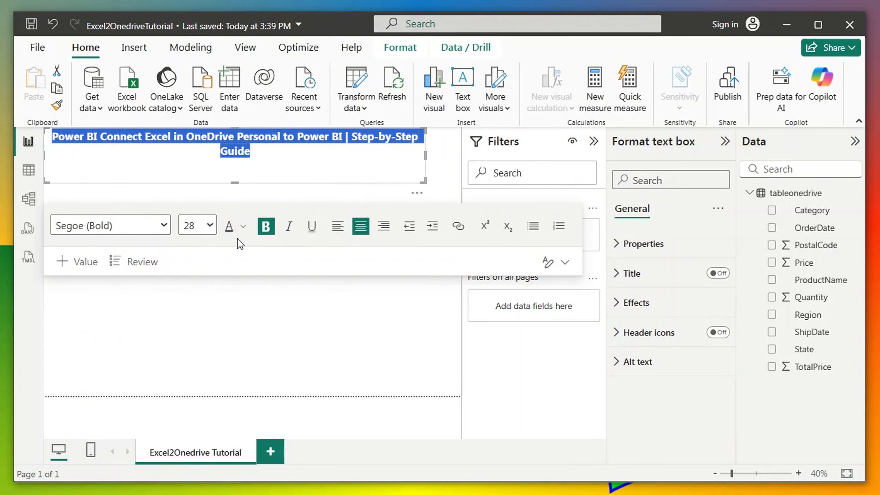
pyautogui.click(210, 224)
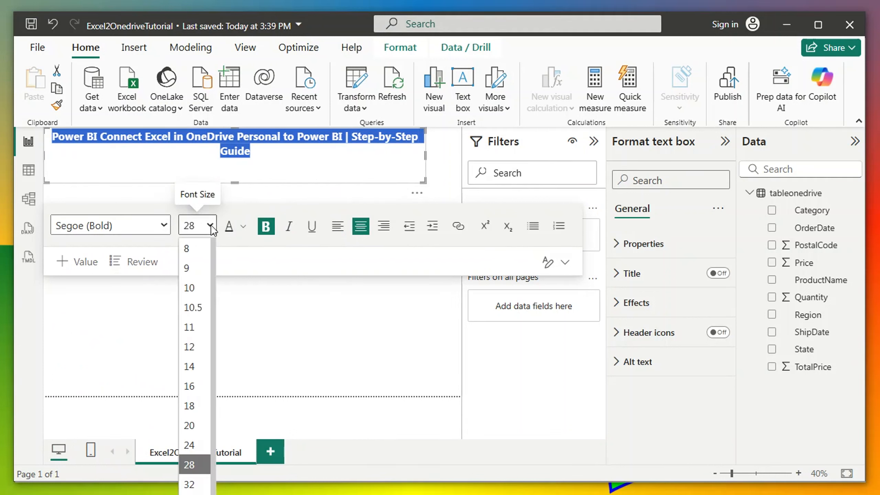
pyautogui.click(190, 444)
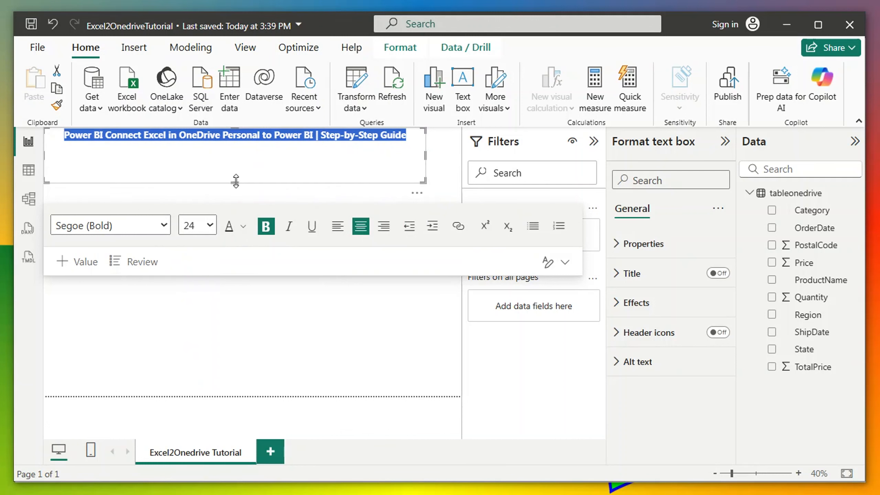
pyautogui.moveTo(234, 181); pyautogui.dragTo(249, 150)
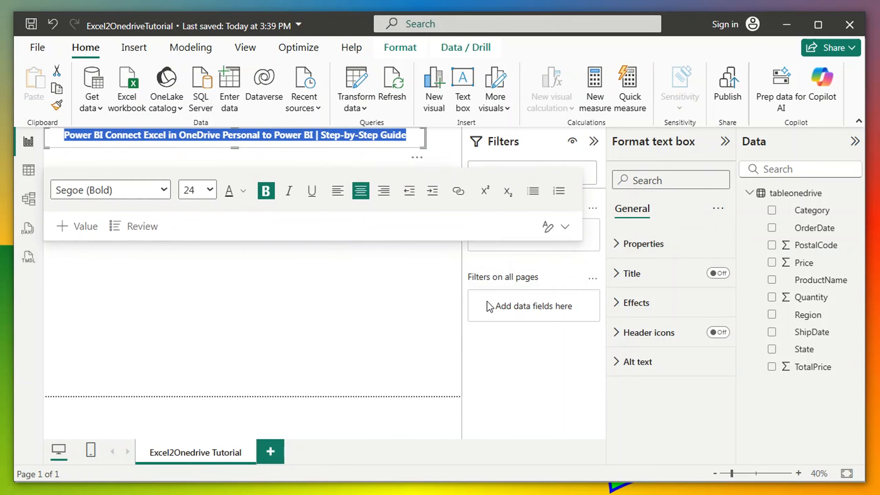
# Step: Give the title text box a dark blue background and make its text white
pyautogui.click(658, 304)
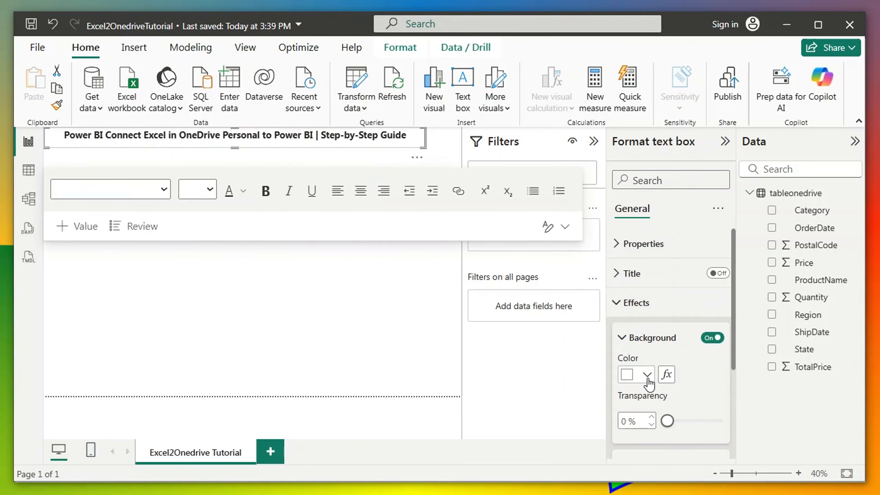
pyautogui.click(647, 376)
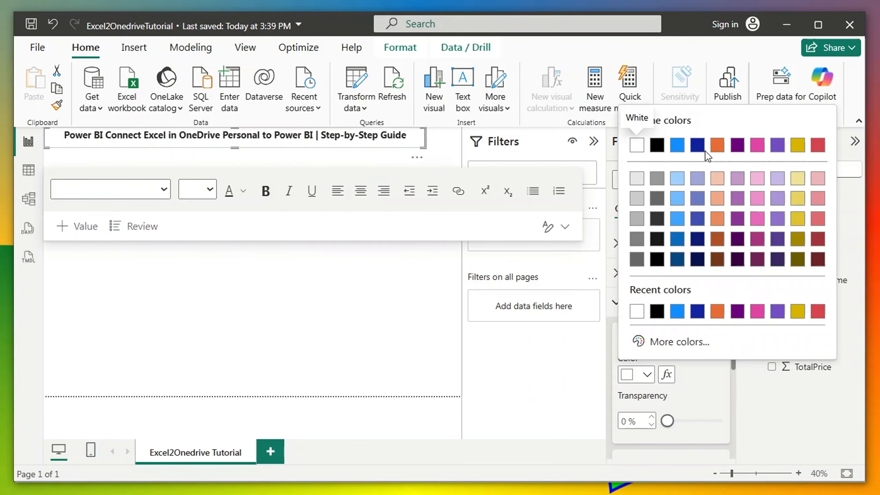
pyautogui.click(696, 145)
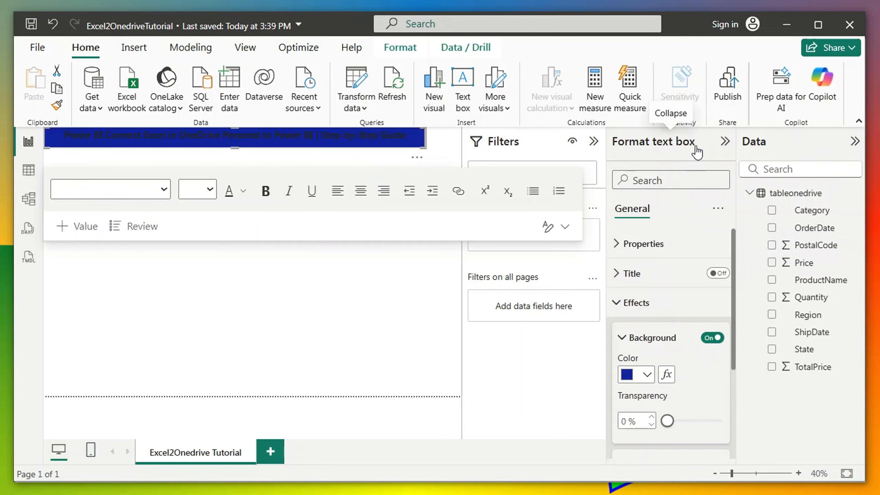
pyautogui.click(243, 191)
pyautogui.click(257, 239)
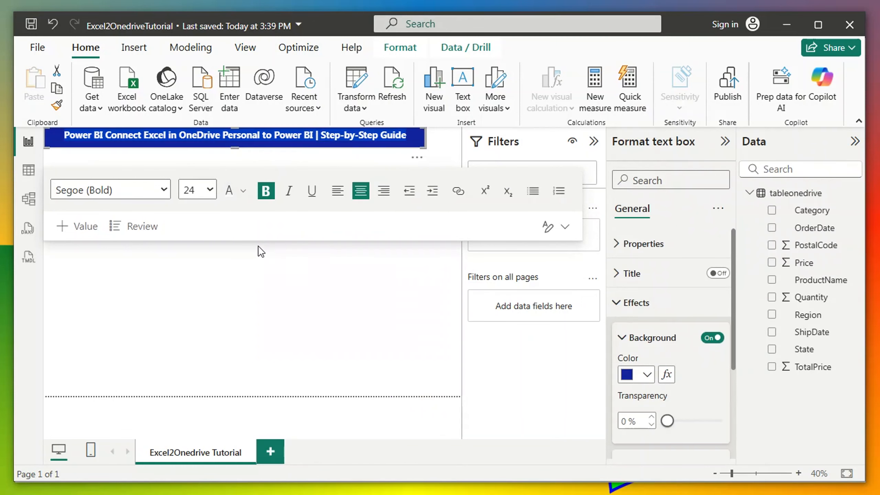
pyautogui.click(245, 272)
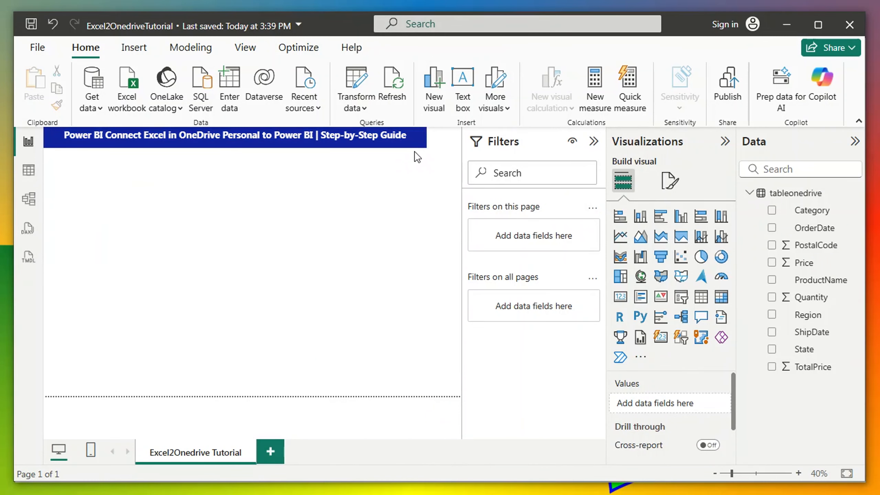
# Step: Widen the title text box to the full page width and set its text to size 28
pyautogui.click(425, 138)
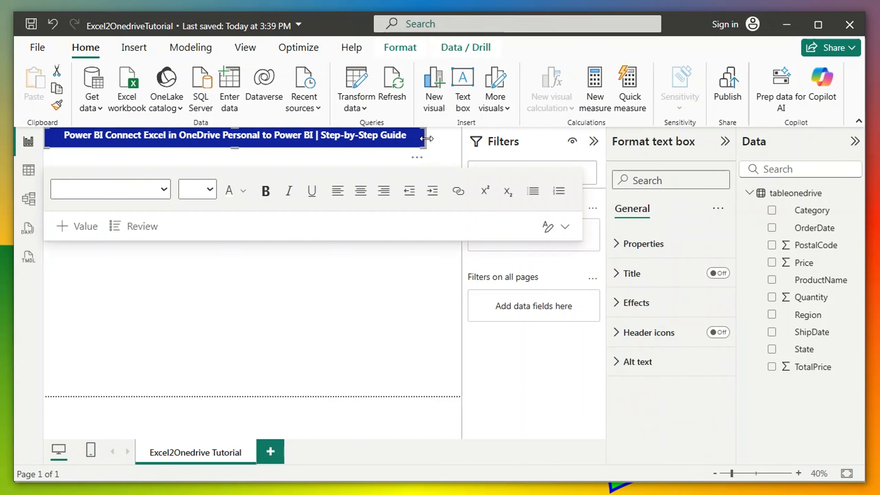
pyautogui.moveTo(426, 138); pyautogui.dragTo(459, 138)
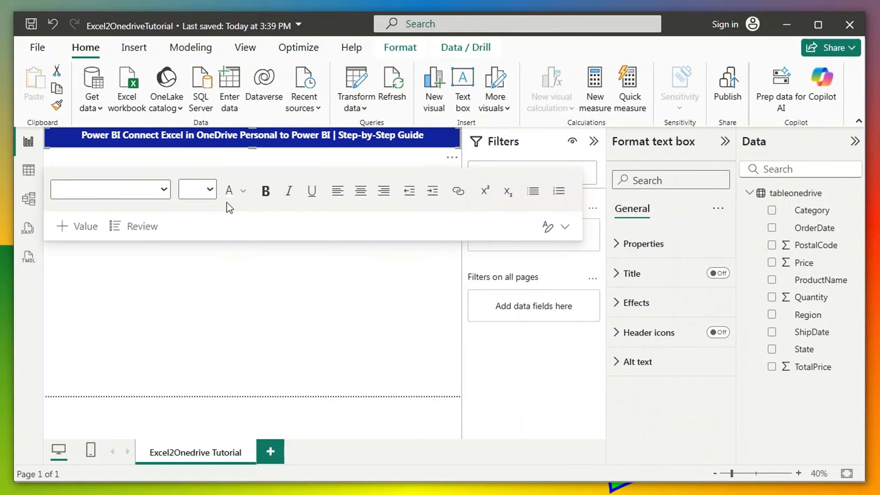
pyautogui.moveTo(82, 135); pyautogui.dragTo(427, 138)
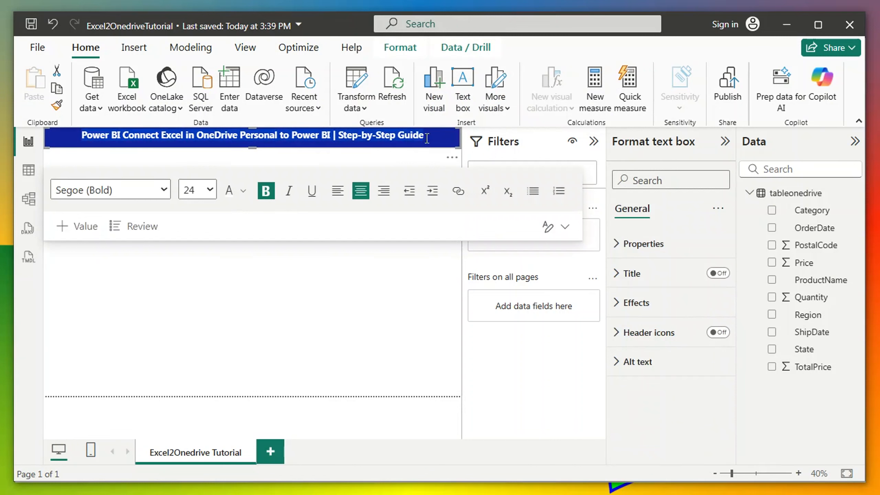
pyautogui.click(210, 190)
pyautogui.click(203, 429)
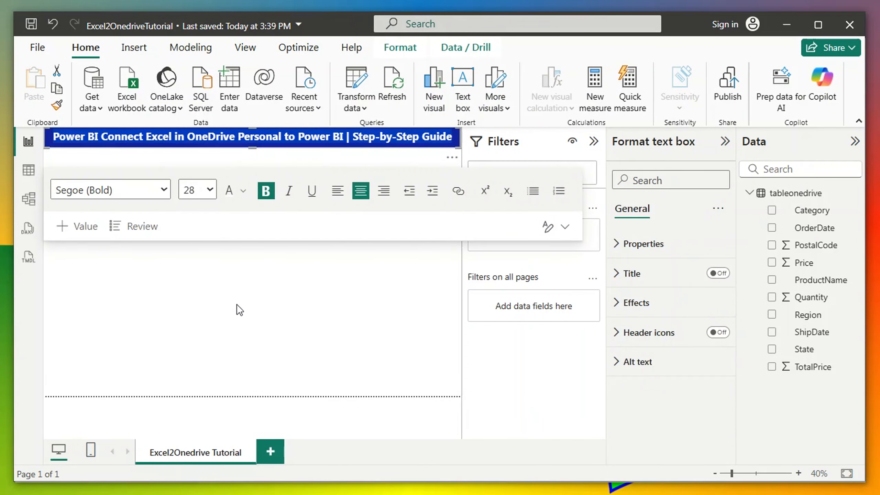
pyautogui.click(242, 306)
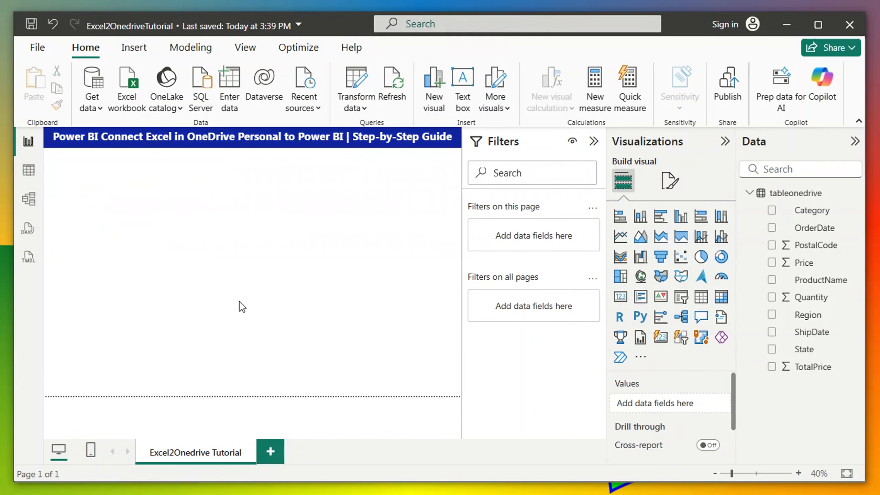
# Step: Add an empty table visual, collapse the Filters pane, and resize and move the visual to the lower middle of the page
pyautogui.click(701, 296)
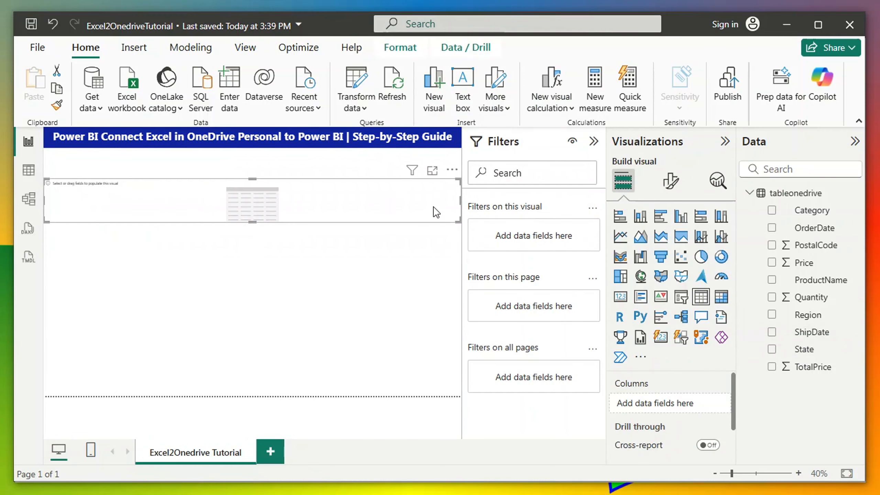
pyautogui.moveTo(458, 222); pyautogui.dragTo(282, 317)
pyautogui.click(594, 142)
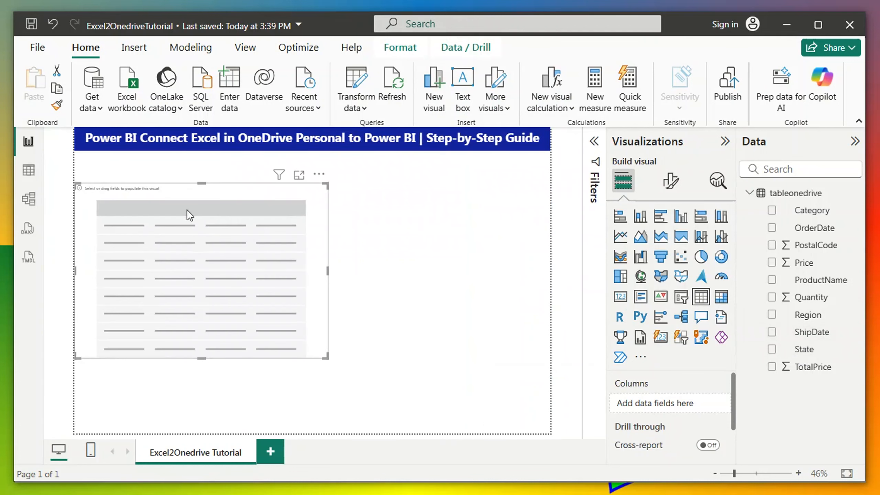
pyautogui.moveTo(195, 192); pyautogui.dragTo(290, 239)
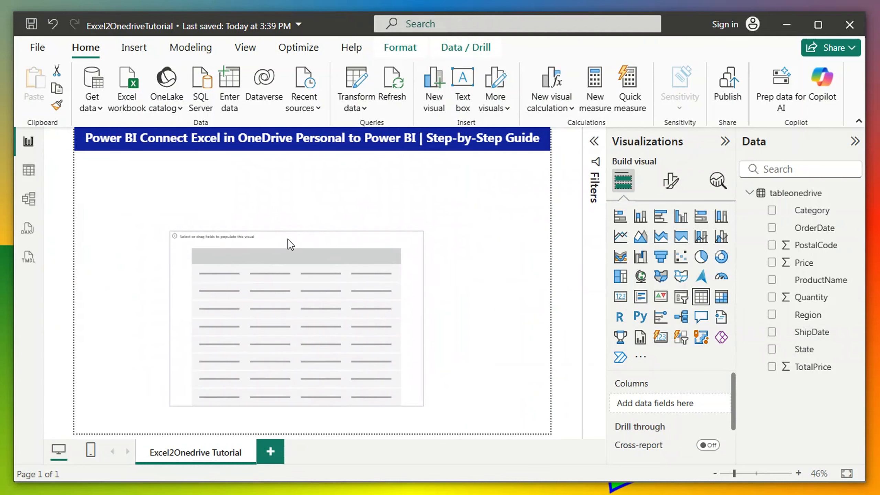
pyautogui.moveTo(423, 404); pyautogui.dragTo(375, 414)
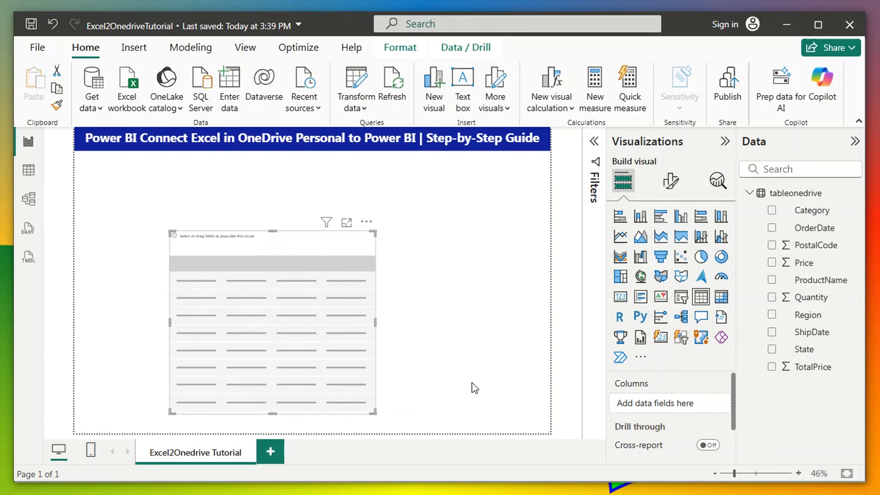
# Step: Add the ProductName, State and TotalPrice fields to the empty table visual and shrink it around its data
pyautogui.click(772, 281)
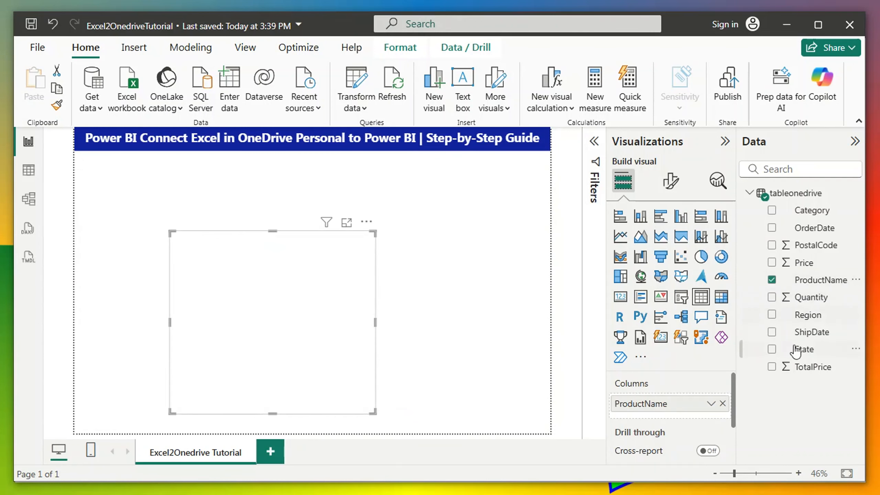
pyautogui.click(772, 349)
pyautogui.click(772, 367)
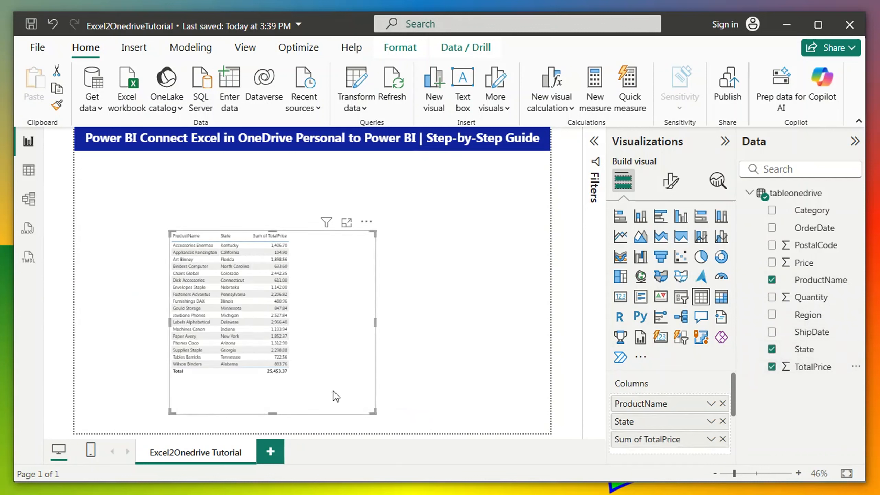
pyautogui.moveTo(373, 412); pyautogui.dragTo(336, 400)
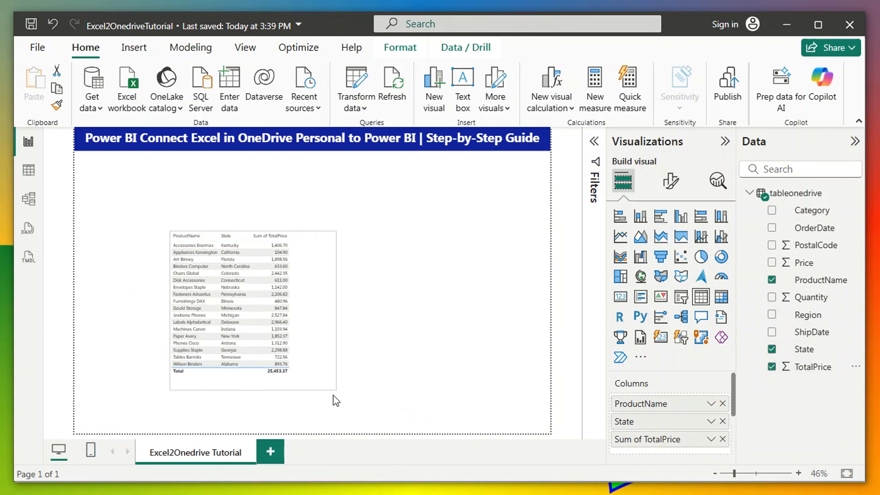
# Step: Set the font size of the table's values to 12
pyautogui.click(670, 181)
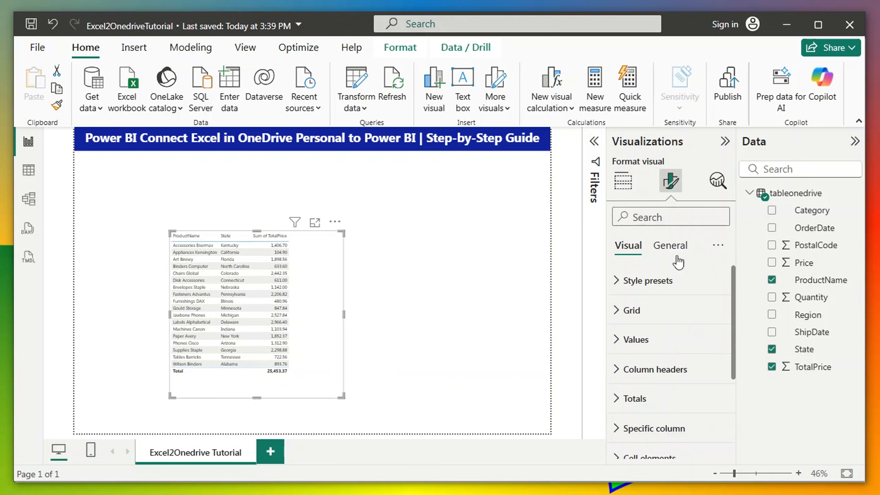
pyautogui.click(640, 341)
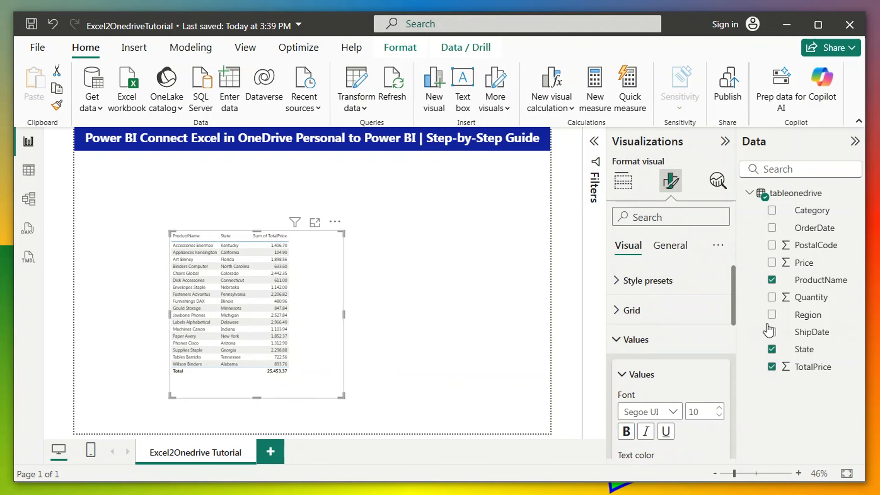
pyautogui.moveTo(734, 296); pyautogui.dragTo(738, 325)
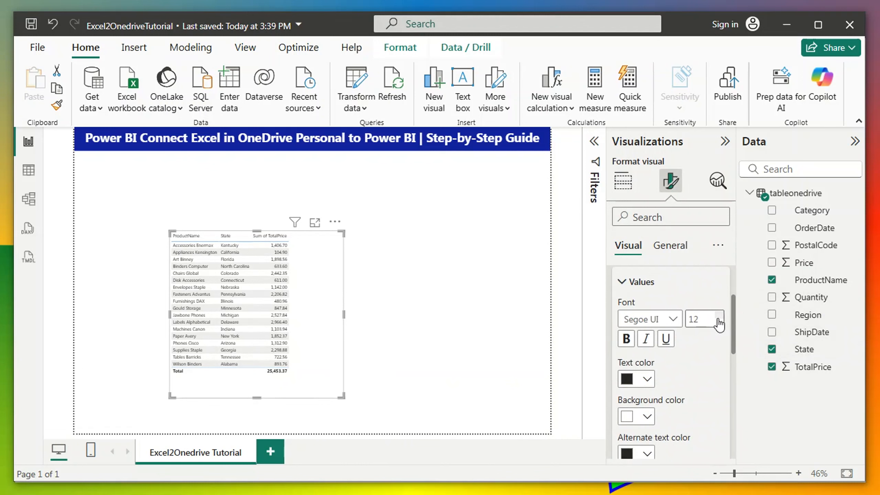
# Step: Format the table's column headers in bold Segoe UI Bold at size 14 and make the visual slightly taller and narrower
pyautogui.moveTo(735, 350); pyautogui.dragTo(731, 425)
pyautogui.click(669, 333)
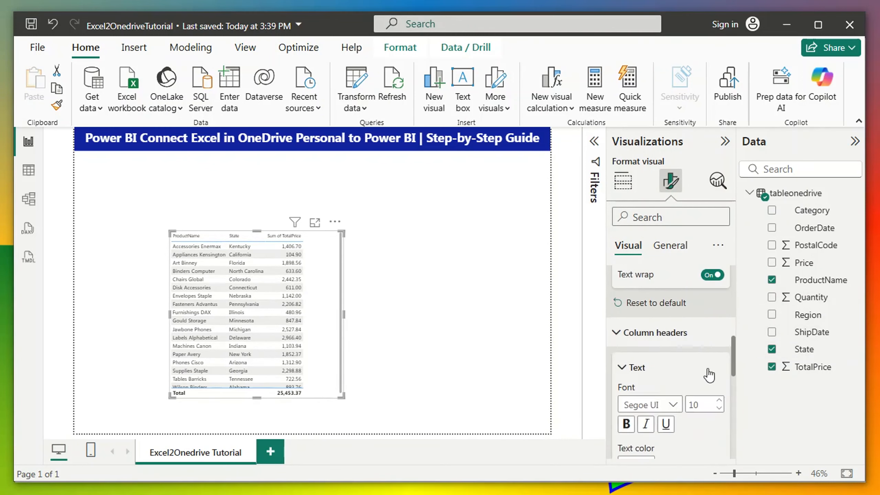
pyautogui.click(719, 401)
pyautogui.click(718, 401)
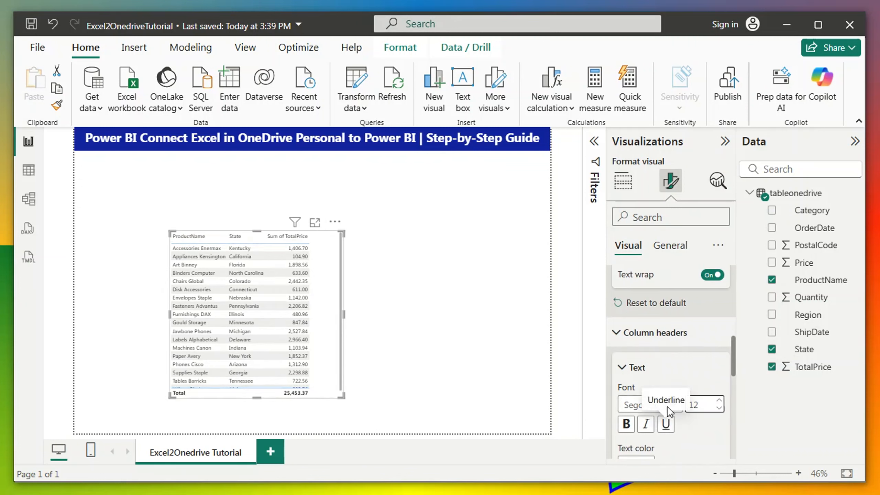
pyautogui.click(673, 405)
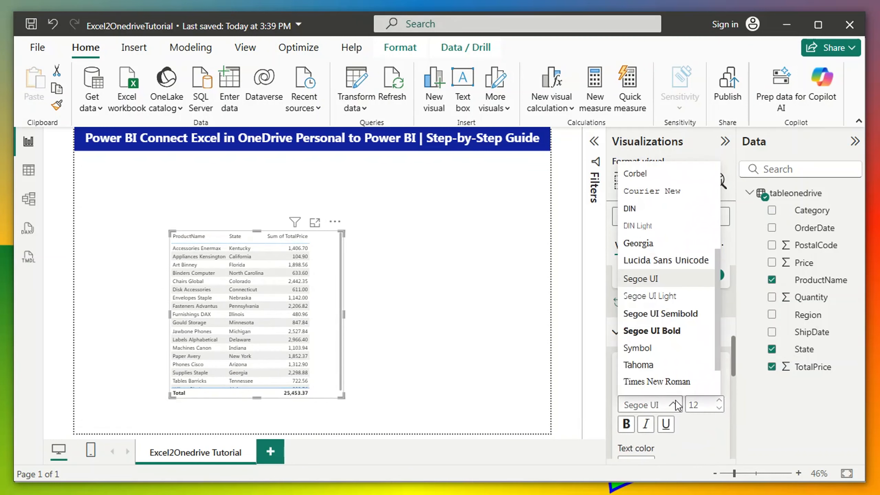
pyautogui.click(660, 331)
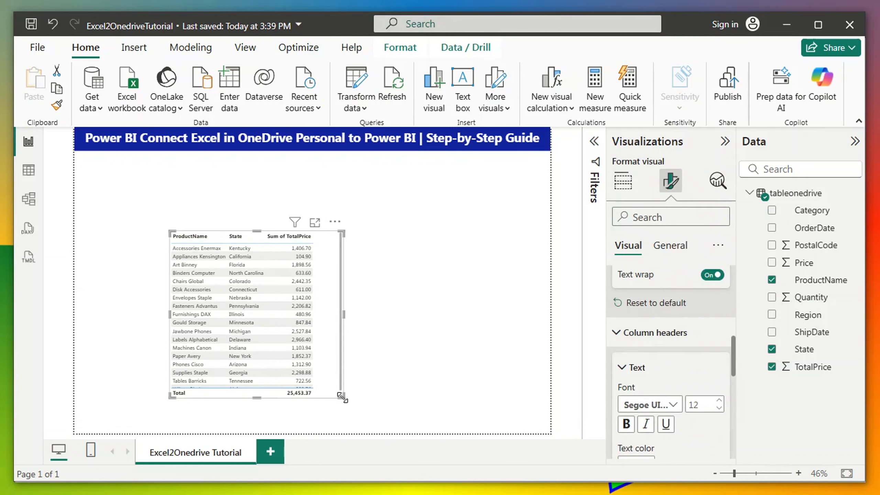
pyautogui.moveTo(341, 396)
pyautogui.mouseDown()
pyautogui.moveTo(355, 413)
pyautogui.moveTo(363, 407)
pyautogui.moveTo(337, 412)
pyautogui.mouseUp()
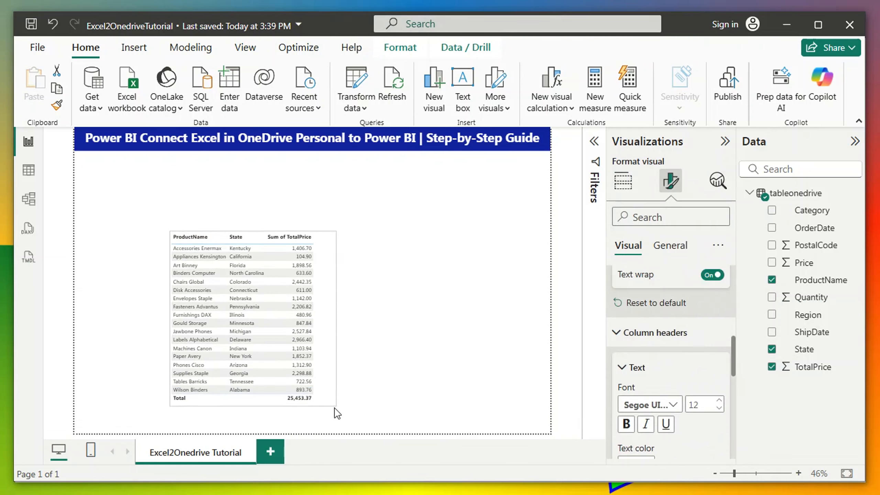
pyautogui.click(626, 424)
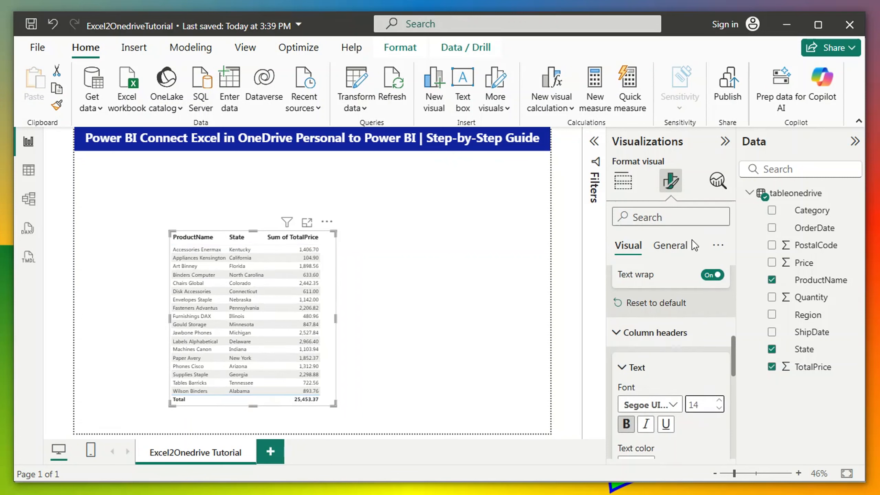
# Step: Set the font size of the table's values to 14 and enlarge the visual to show the full TotalPrice column
pyautogui.click(665, 246)
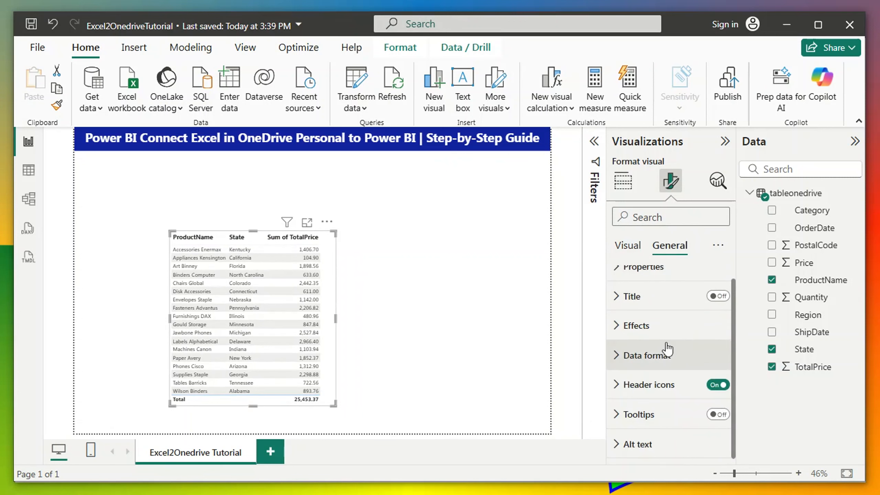
pyautogui.scroll(1, 732, 349)
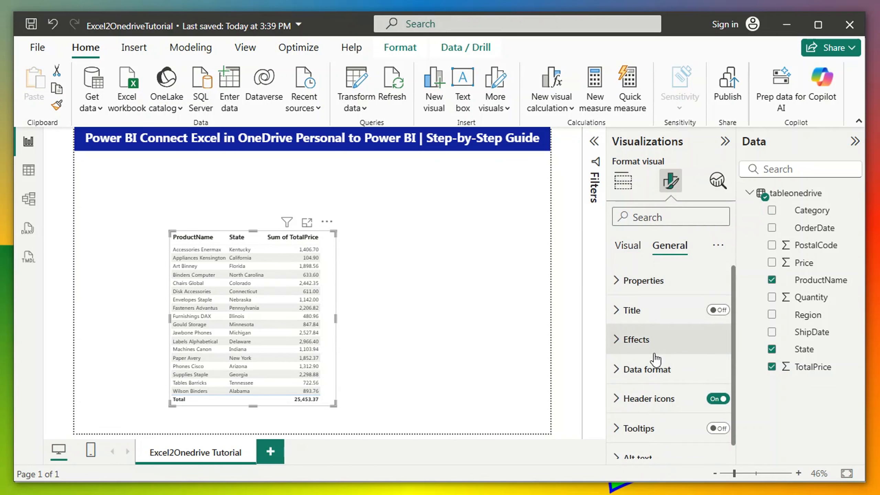
pyautogui.scroll(-1, 683, 355)
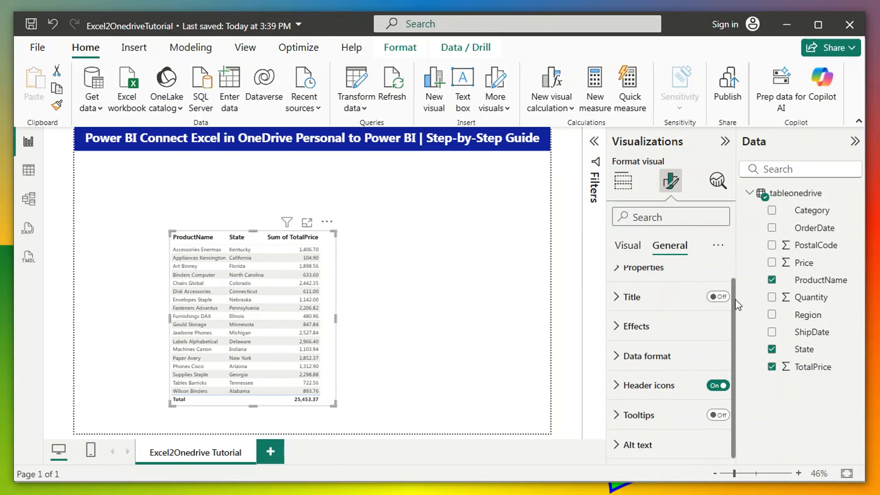
pyautogui.moveTo(735, 299); pyautogui.dragTo(733, 285)
pyautogui.click(637, 247)
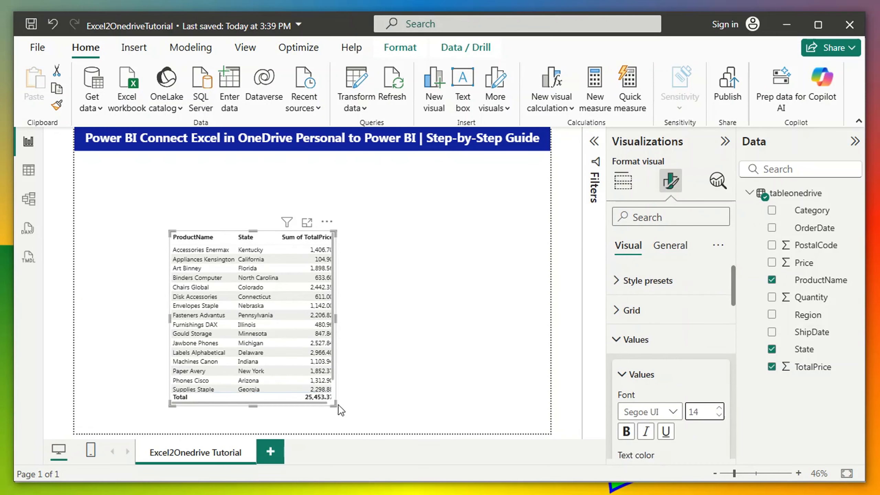
pyautogui.moveTo(346, 414); pyautogui.dragTo(357, 420)
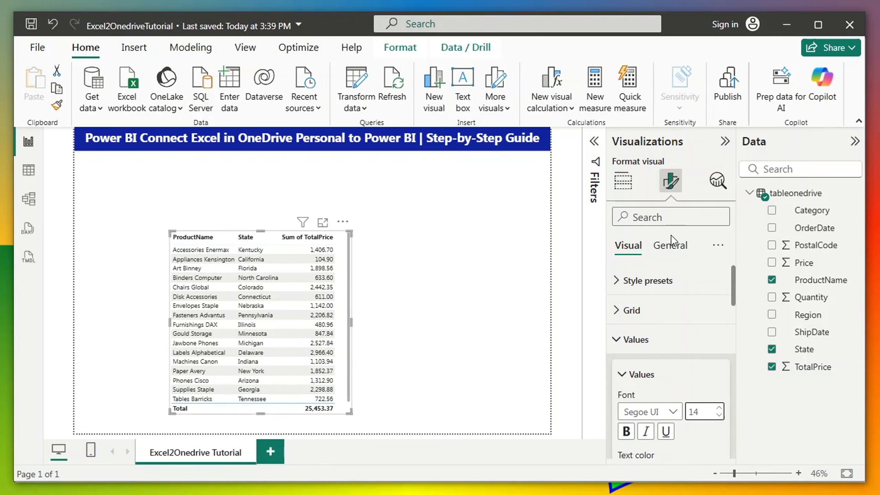
# Step: Turn on a visual border for the table in dark blue with a width of 5 px
pyautogui.click(670, 246)
pyautogui.scroll(-1, 694, 295)
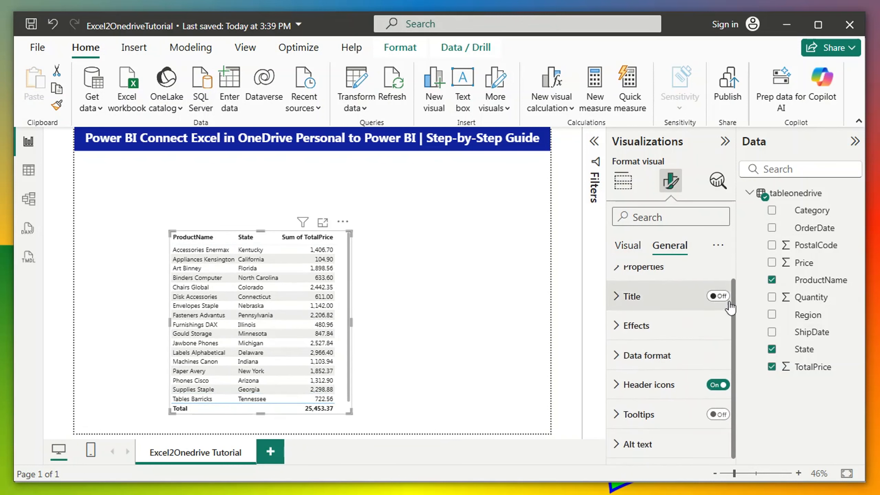
pyautogui.click(623, 326)
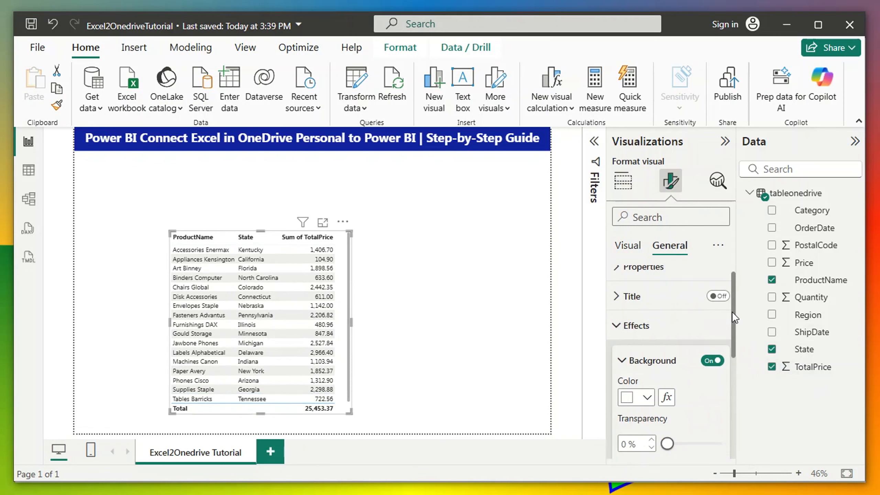
pyautogui.moveTo(732, 312); pyautogui.dragTo(736, 382)
pyautogui.click(633, 331)
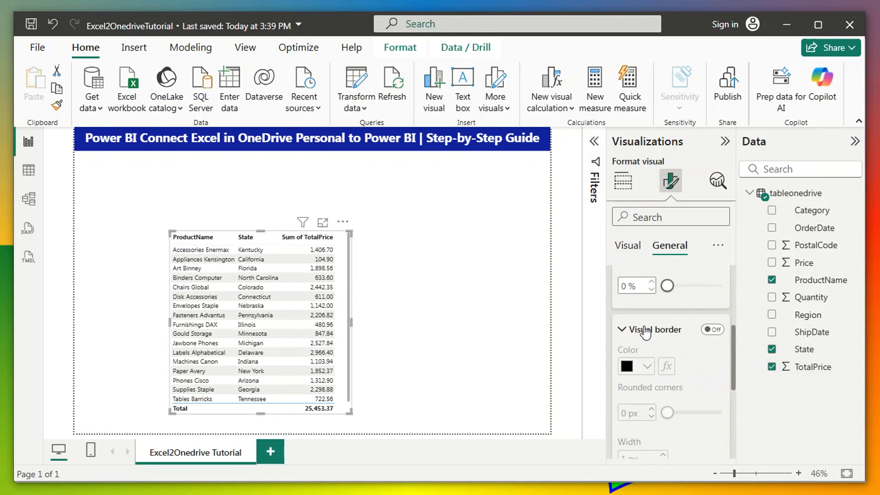
pyautogui.click(713, 330)
pyautogui.click(647, 366)
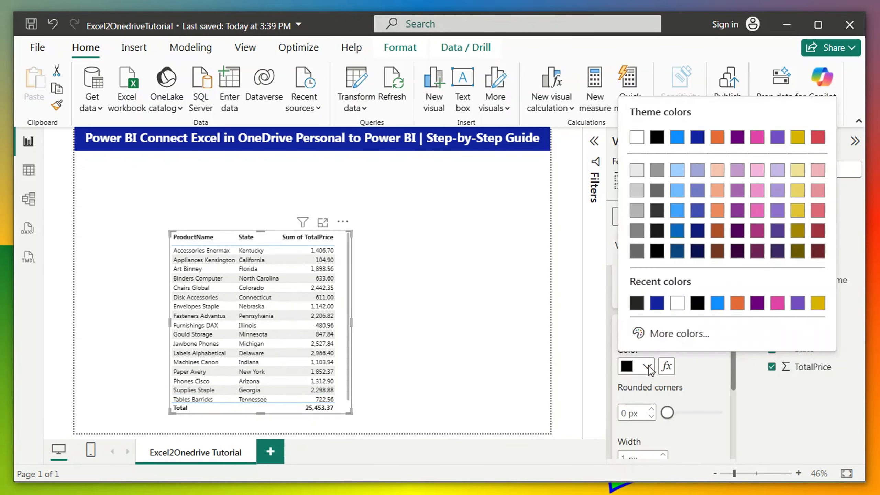
pyautogui.click(657, 303)
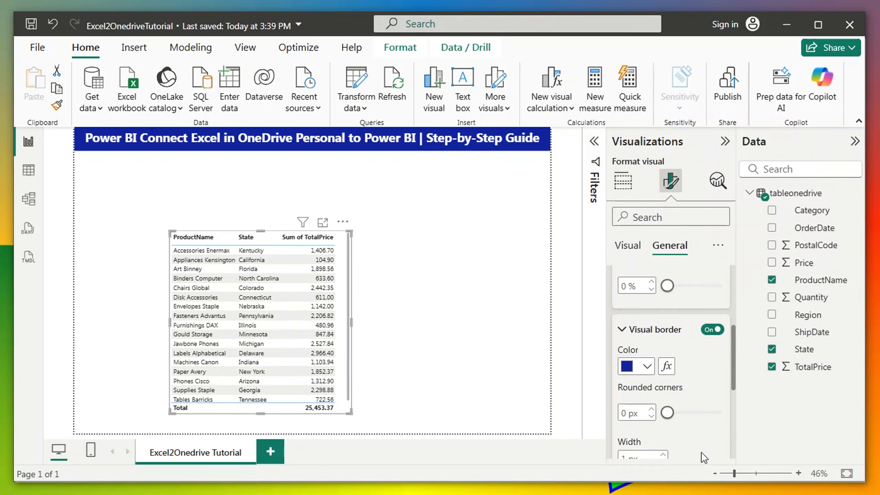
pyautogui.scroll(-1, 656, 375)
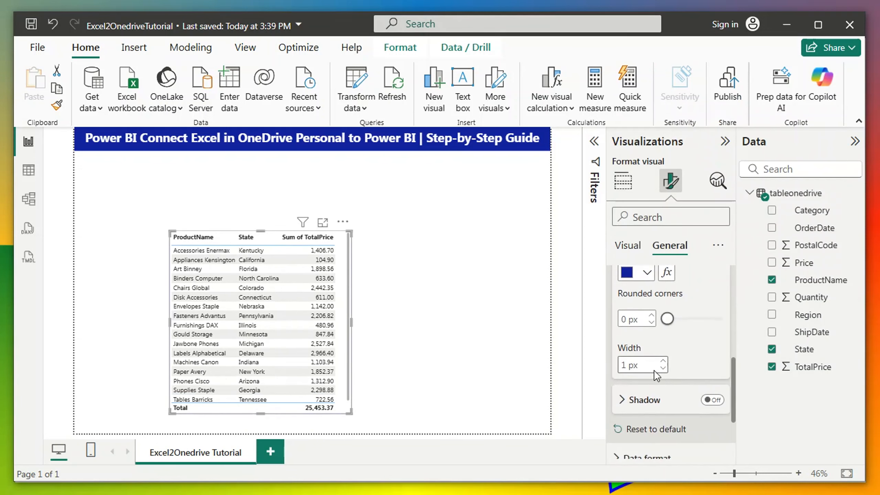
pyautogui.click(662, 362)
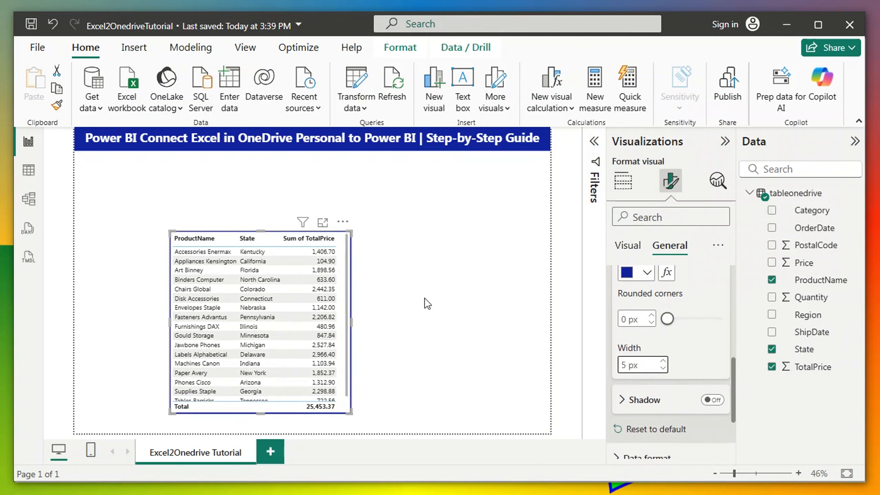
pyautogui.click(370, 262)
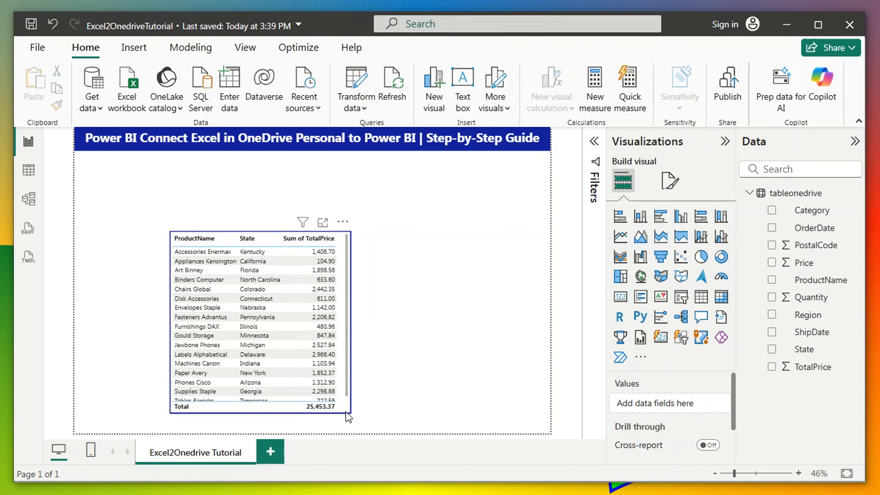
# Step: Move the table up and to the left on the page and resize it so all rows fit without scrolling
pyautogui.moveTo(311, 365); pyautogui.dragTo(295, 324)
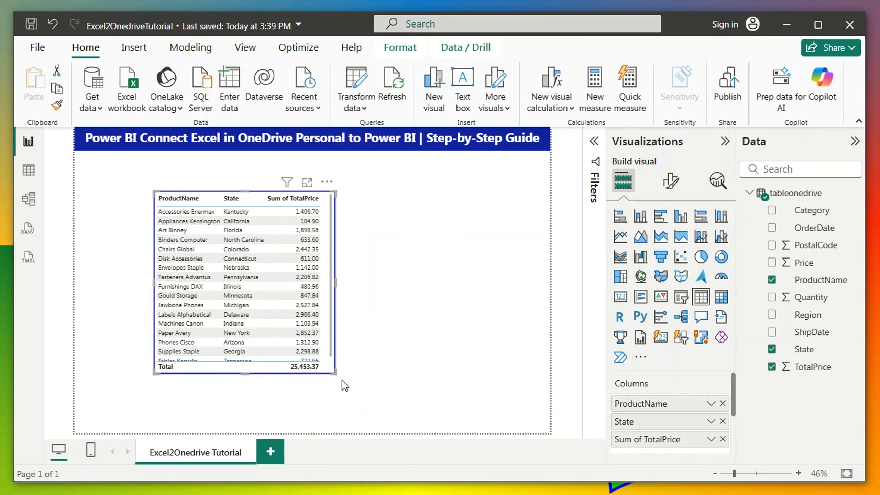
pyautogui.moveTo(335, 373); pyautogui.dragTo(334, 396)
pyautogui.moveTo(267, 391)
pyautogui.mouseDown()
pyautogui.moveTo(250, 399)
pyautogui.moveTo(278, 402)
pyautogui.moveTo(261, 403)
pyautogui.mouseUp()
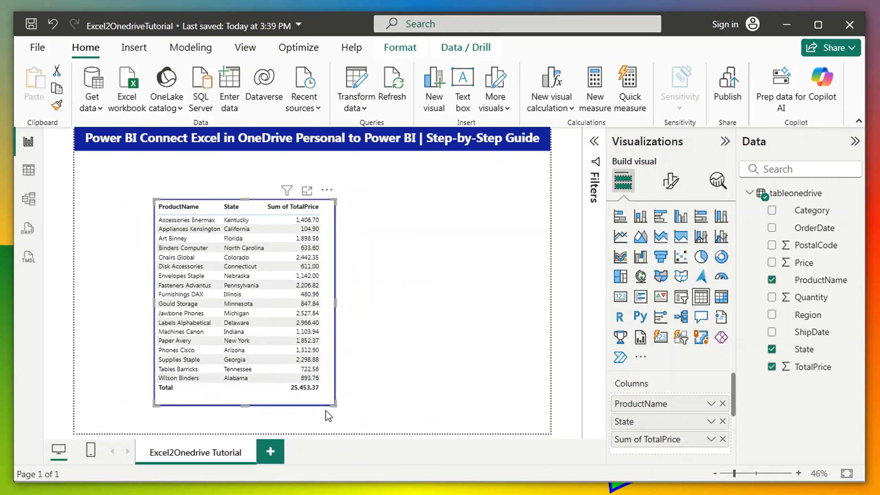
pyautogui.moveTo(331, 407); pyautogui.dragTo(324, 403)
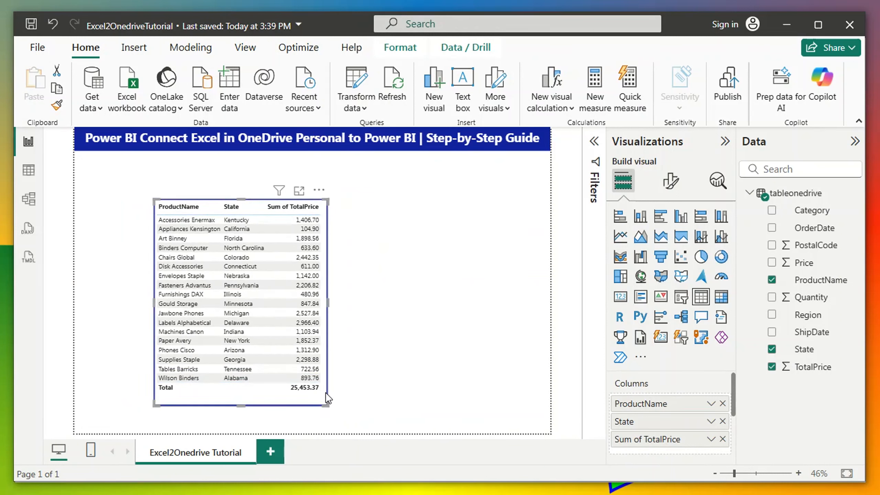
# Step: Duplicate the table, place the copy to the right of the original, and remove ProductName from the copy
pyautogui.hotkey('ctrl', 'c')
pyautogui.hotkey('ctrl', 'v')
pyautogui.moveTo(442, 382); pyautogui.dragTo(437, 399)
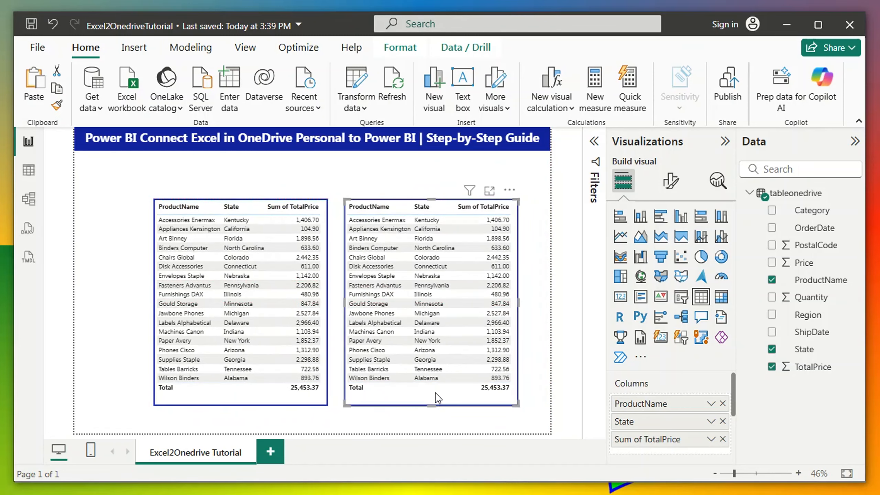
pyautogui.click(771, 280)
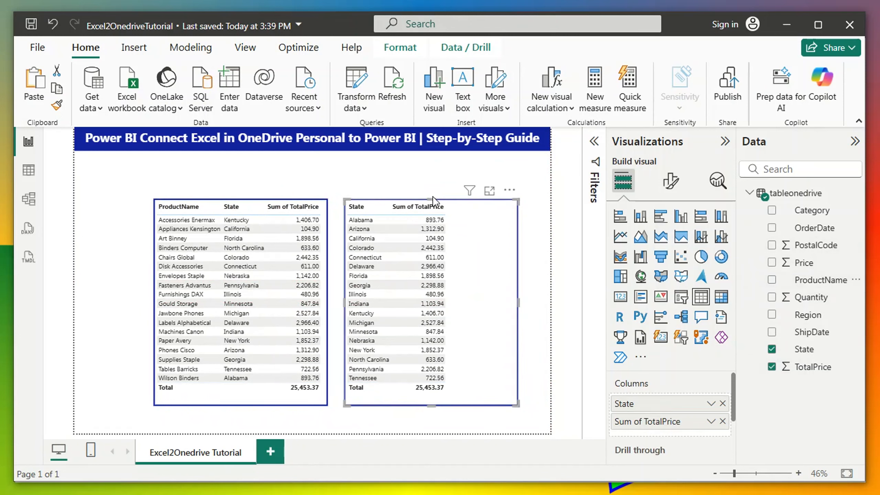
# Step: Shorten the copied table from its top edge, widen it to the page edge and toward the original, and convert it to a pie chart
pyautogui.moveTo(431, 199); pyautogui.dragTo(432, 280)
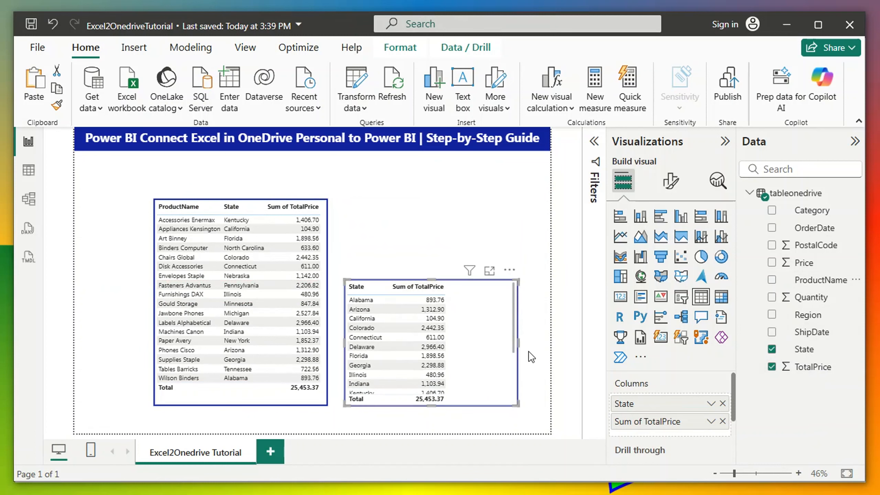
pyautogui.moveTo(518, 342); pyautogui.dragTo(551, 347)
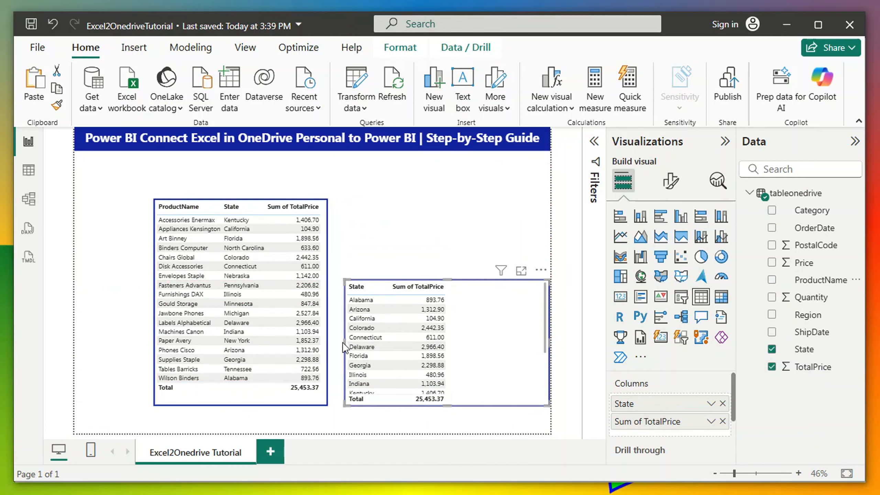
pyautogui.moveTo(342, 342); pyautogui.dragTo(335, 349)
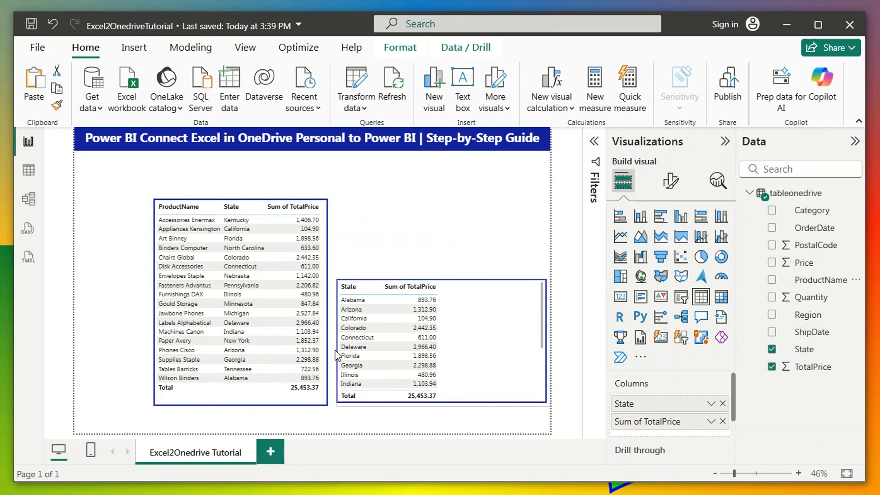
pyautogui.click(701, 256)
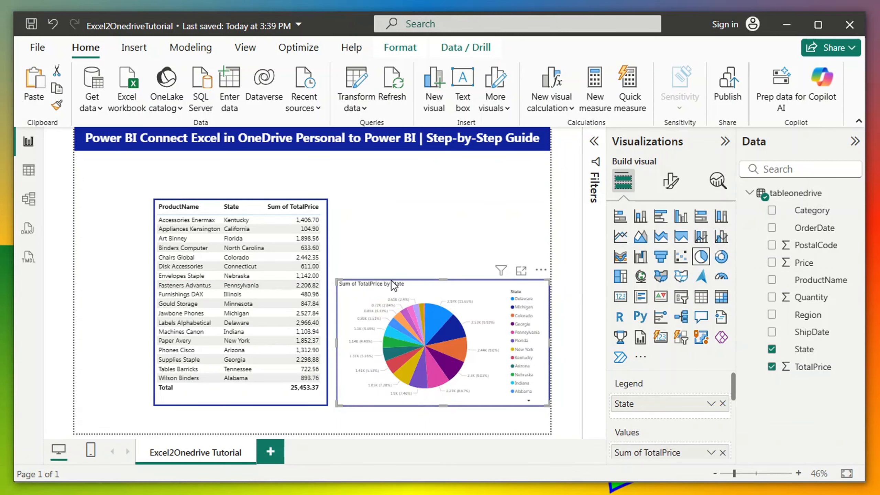
pyautogui.click(449, 267)
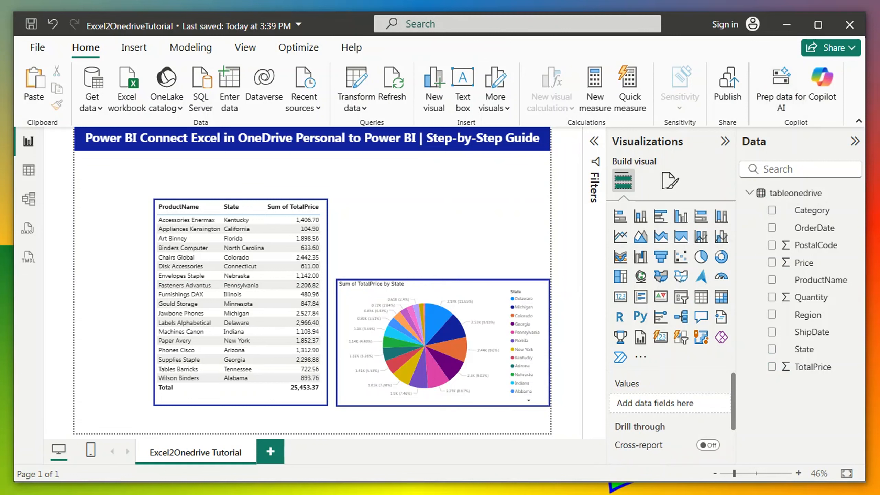
# Step: Extend the pie chart slightly from its upper edge and place a duplicate of it above, just below the title banner
pyautogui.click(427, 291)
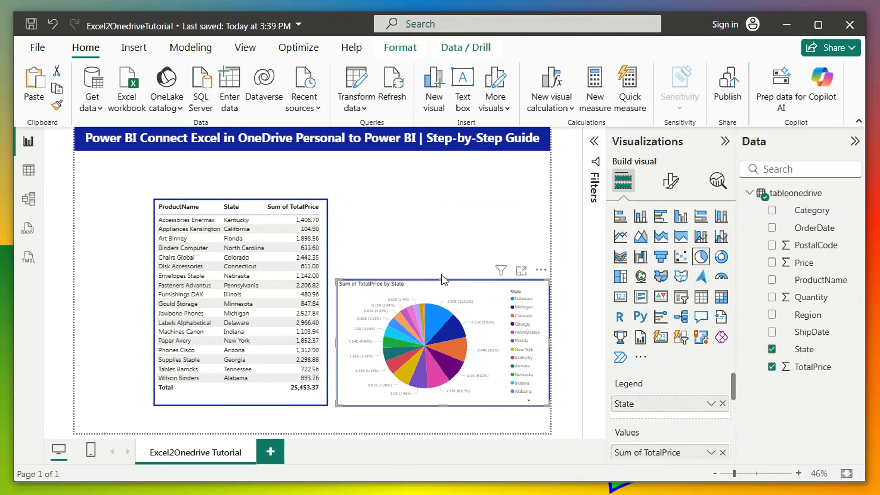
pyautogui.moveTo(442, 275); pyautogui.dragTo(442, 268)
pyautogui.click(420, 233)
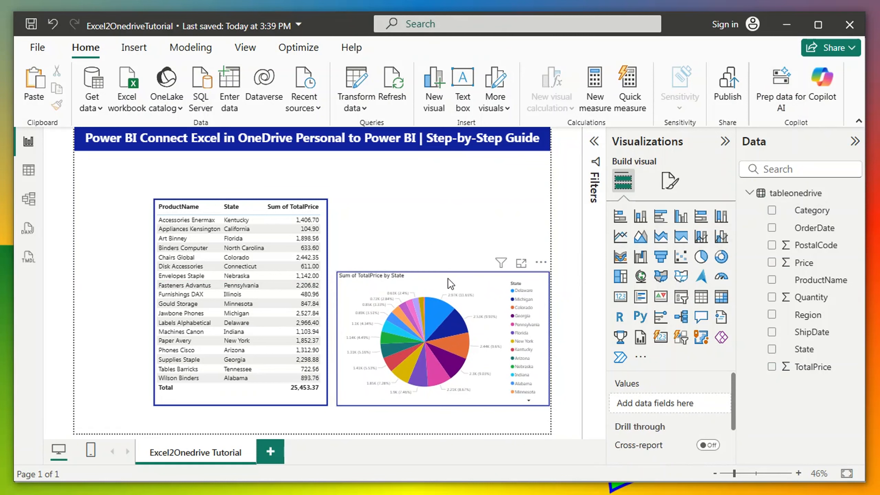
pyautogui.click(450, 284)
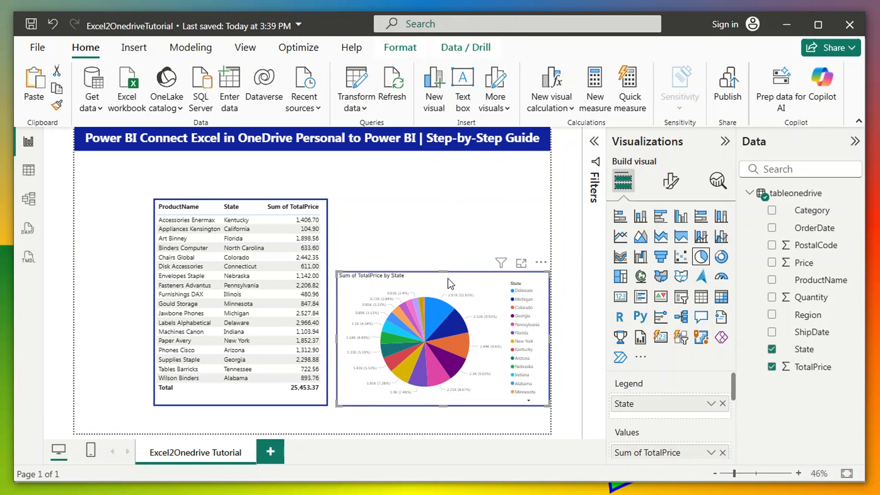
pyautogui.moveTo(450, 284); pyautogui.dragTo(469, 167)
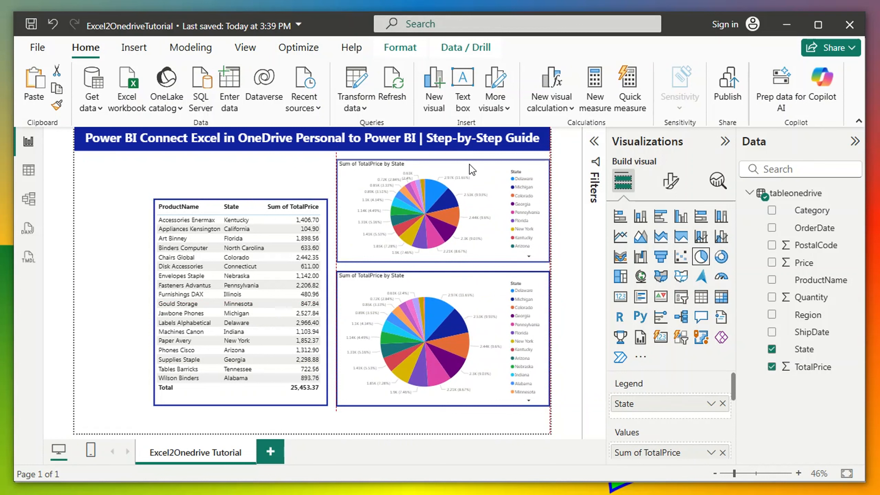
# Step: Shorten the upper pie chart from its lower edge and extend the lower pie chart upward into the freed space
pyautogui.click(463, 183)
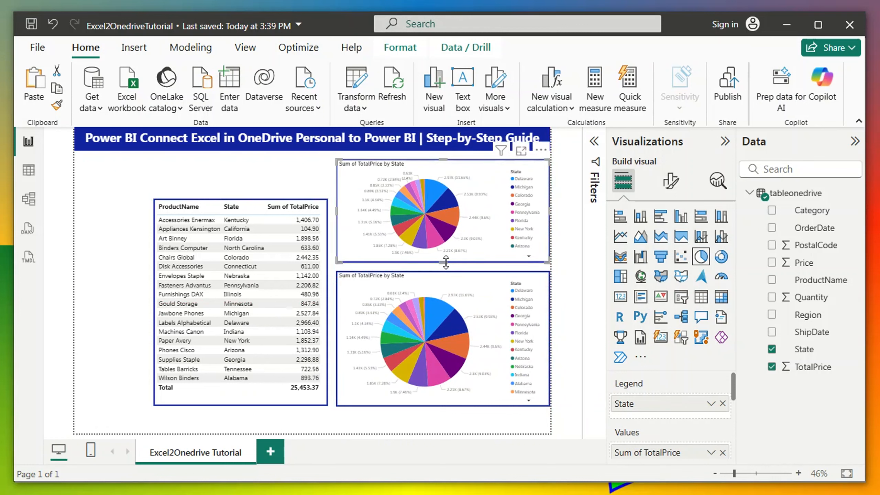
pyautogui.moveTo(446, 265); pyautogui.dragTo(448, 264)
pyautogui.click(449, 280)
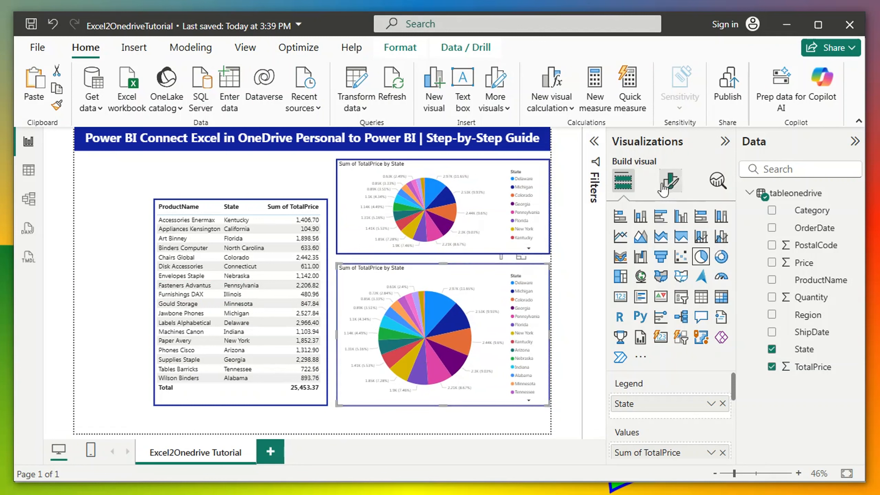
# Step: Convert the upper pie chart to a clustered column chart, keeping the lower one as a pie chart
pyautogui.click(680, 217)
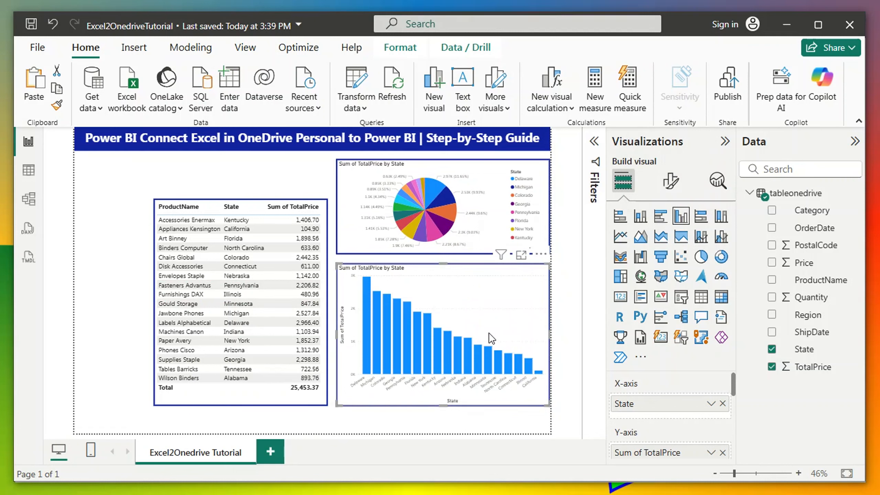
pyautogui.hotkey('ctrl', 'z')
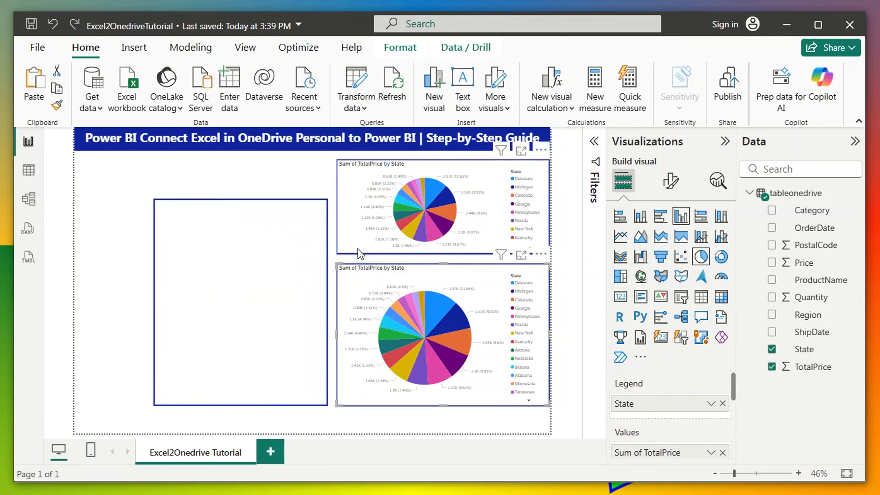
pyautogui.click(680, 216)
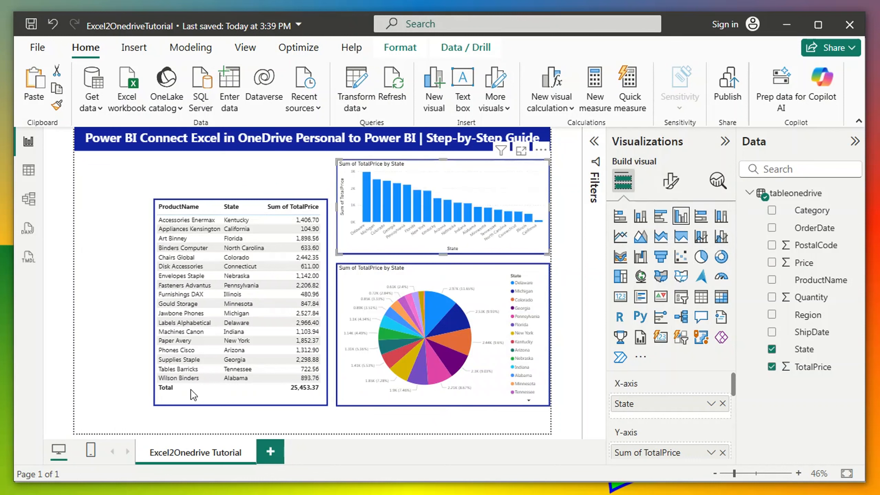
# Step: Extend the pie chart and the table down to the same level and lower the table's upper edge to free space above it
pyautogui.click(371, 402)
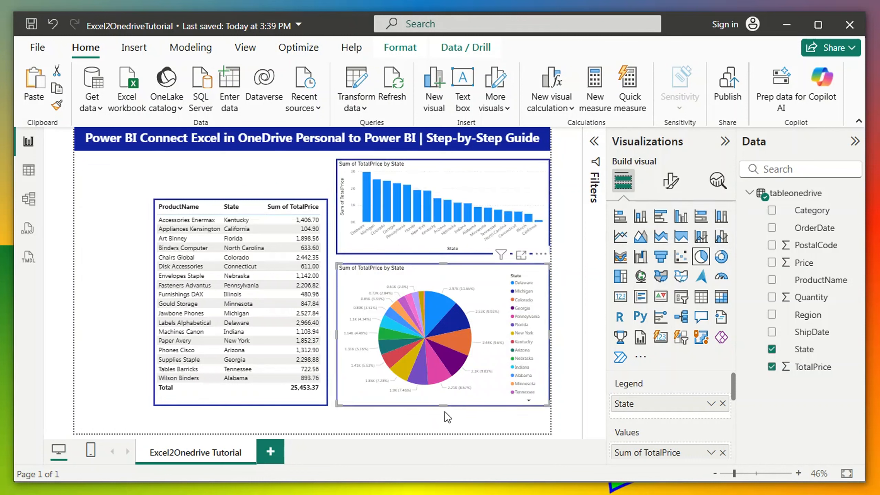
pyautogui.moveTo(441, 408); pyautogui.dragTo(443, 421)
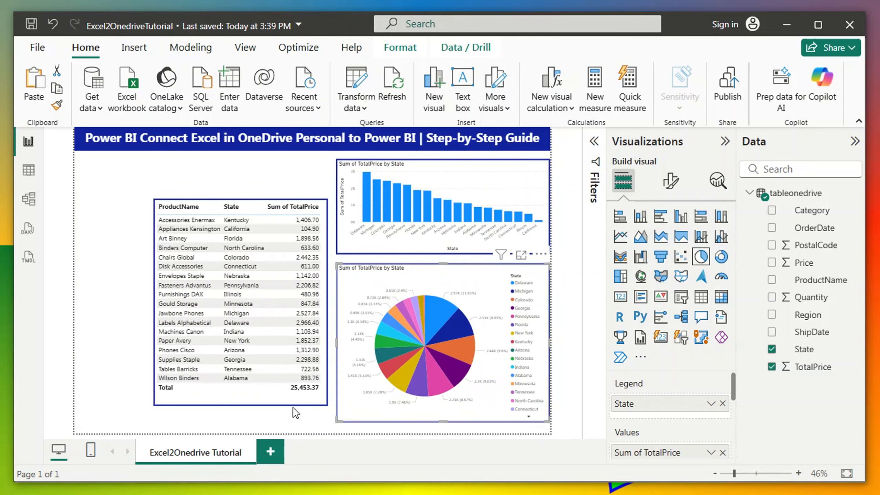
pyautogui.click(274, 403)
pyautogui.moveTo(242, 405); pyautogui.dragTo(239, 421)
pyautogui.moveTo(239, 200); pyautogui.dragTo(239, 225)
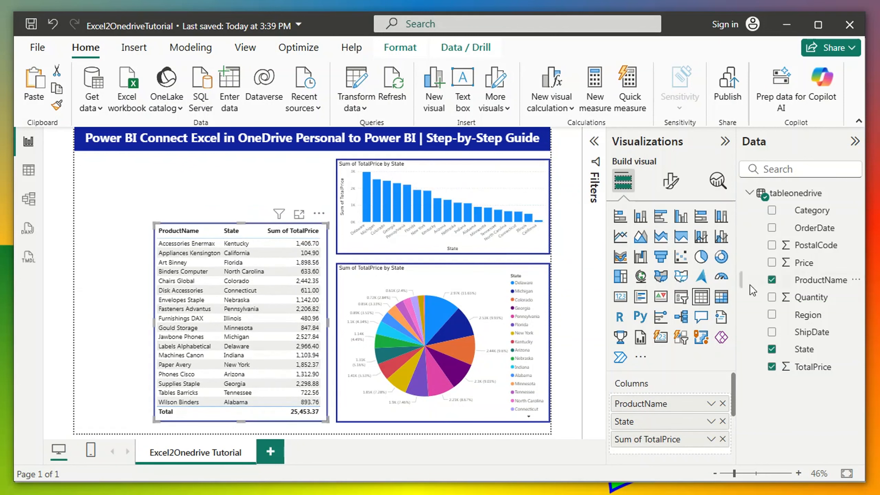
# Step: Add a card showing the sum of TotalPrice and shrink it to fit above the table's left part
pyautogui.click(246, 187)
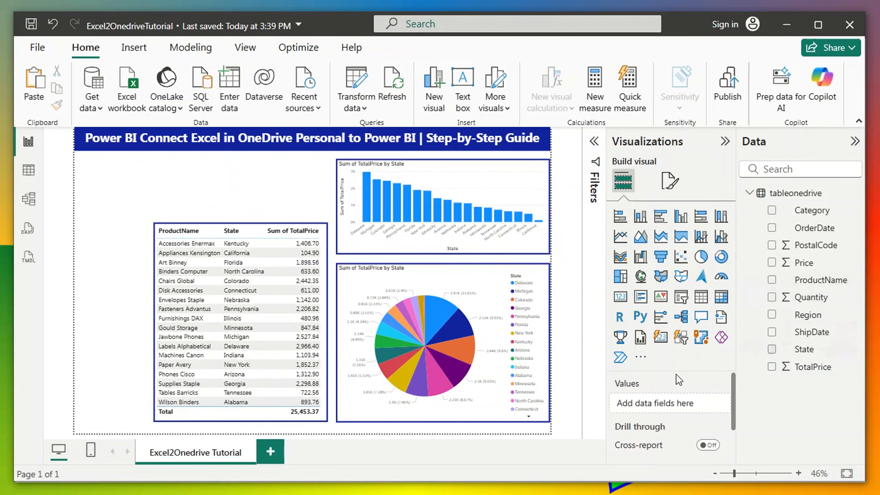
pyautogui.click(618, 298)
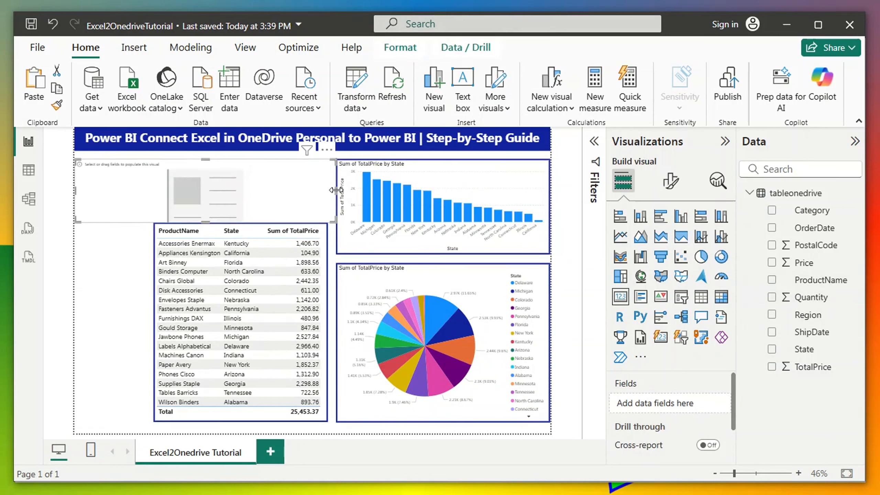
pyautogui.moveTo(334, 190); pyautogui.dragTo(256, 191)
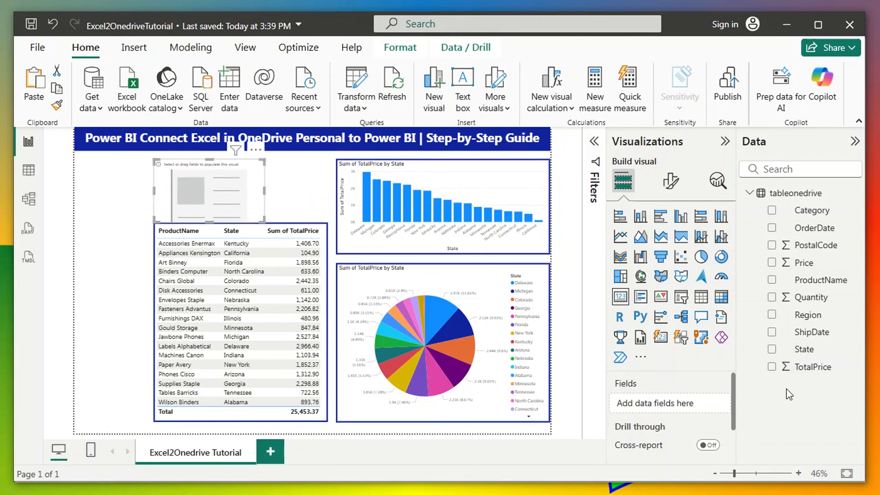
pyautogui.click(772, 366)
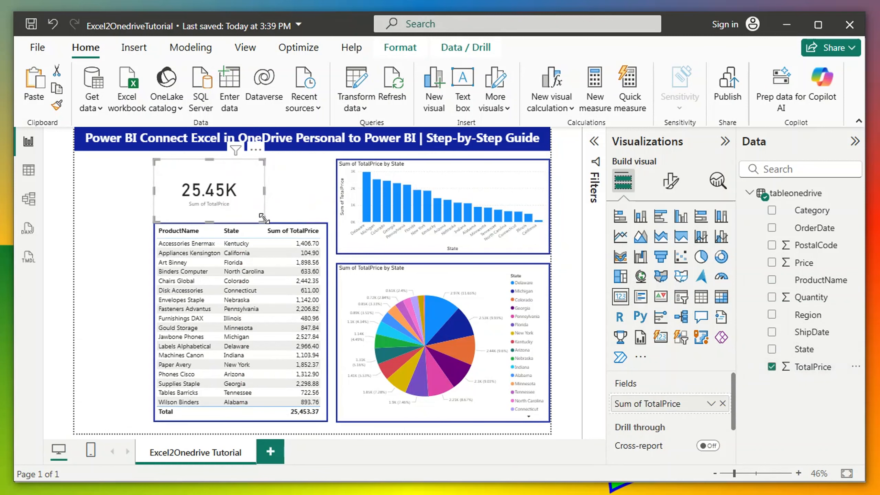
pyautogui.moveTo(264, 220); pyautogui.dragTo(233, 213)
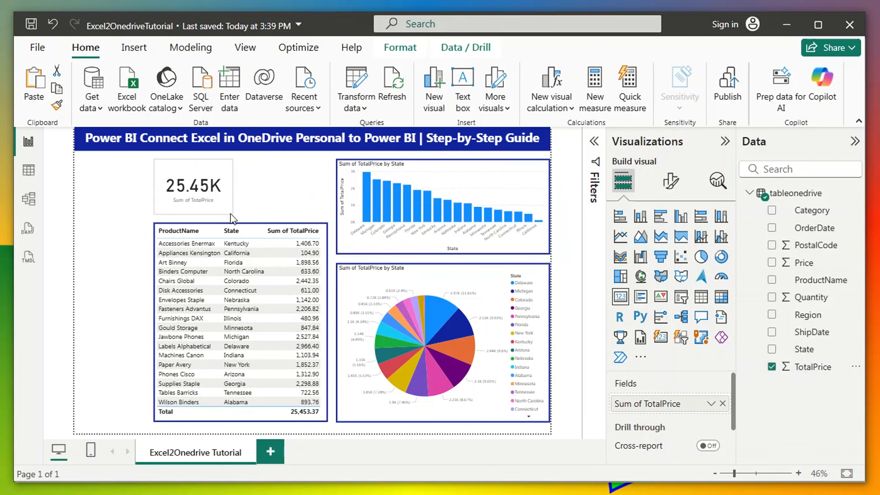
# Step: Set the TotalPrice card's callout value font size to 36 and make it bold
pyautogui.click(671, 181)
pyautogui.click(644, 282)
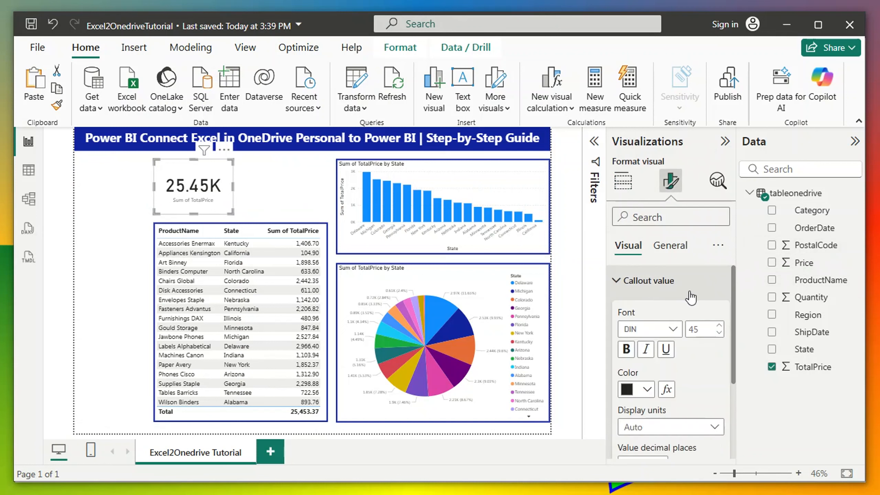
pyautogui.doubleClick(701, 329)
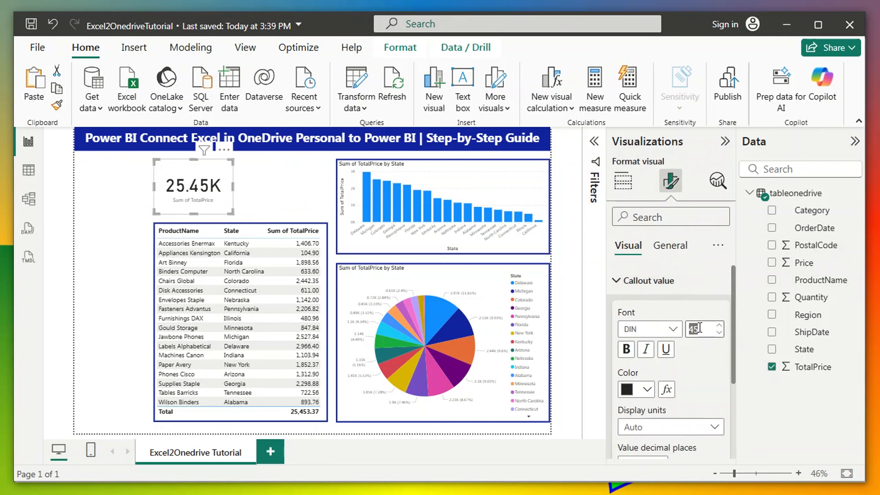
pyautogui.write('36')
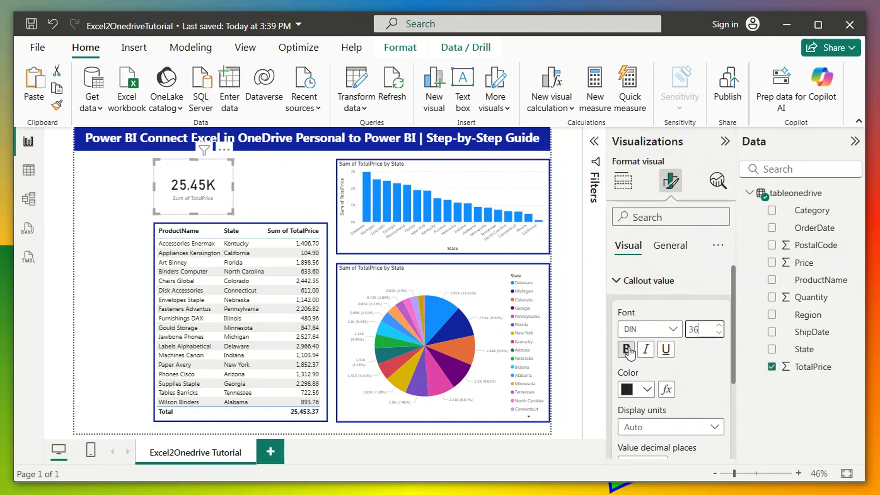
pyautogui.click(626, 349)
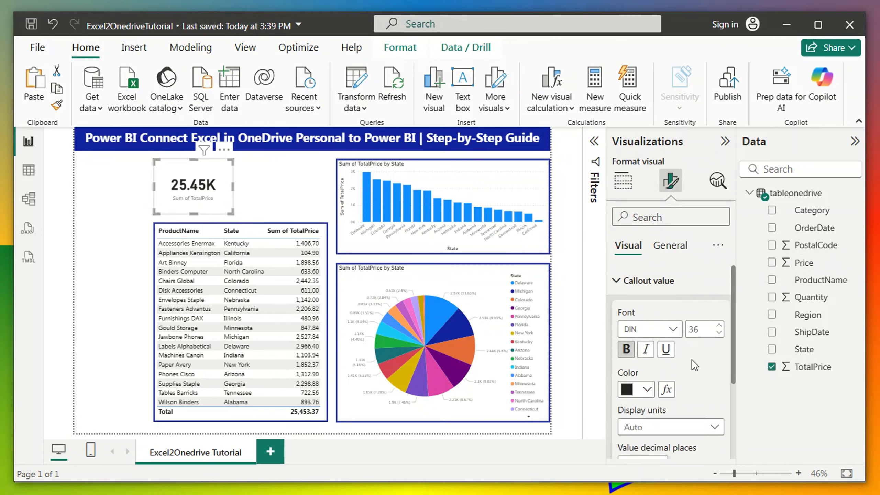
# Step: Turn on the visual border for the TotalPrice card and color it dark purple
pyautogui.click(687, 247)
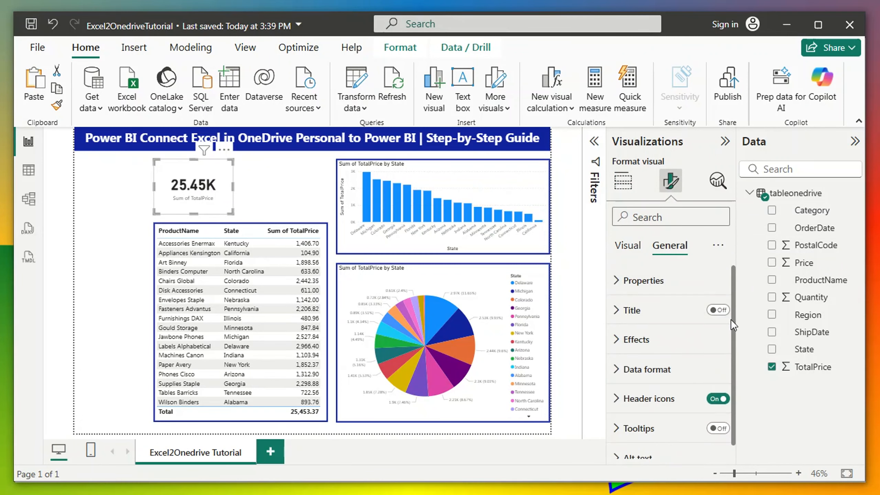
pyautogui.scroll(-2, 732, 319)
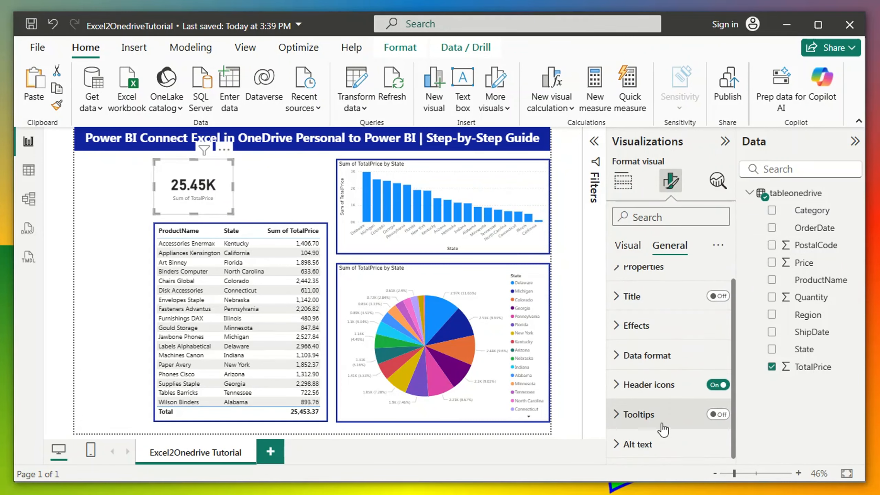
pyautogui.click(670, 328)
pyautogui.scroll(-5, 733, 330)
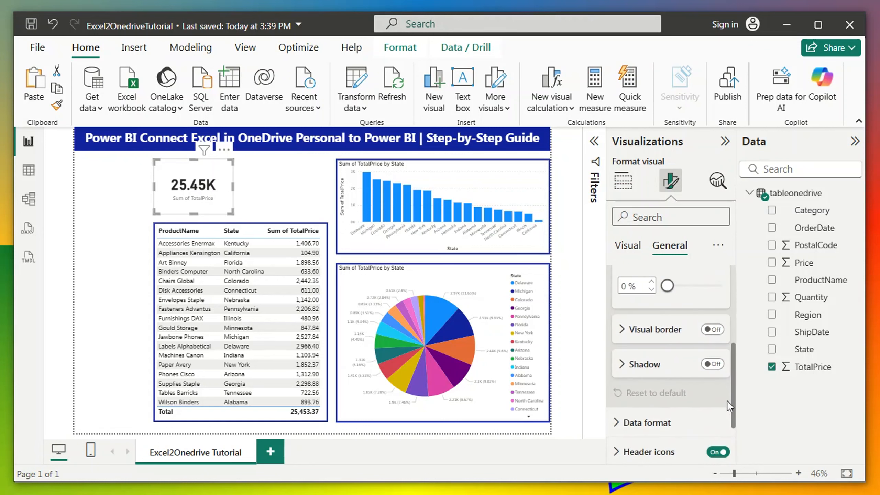
pyautogui.click(711, 329)
pyautogui.click(659, 330)
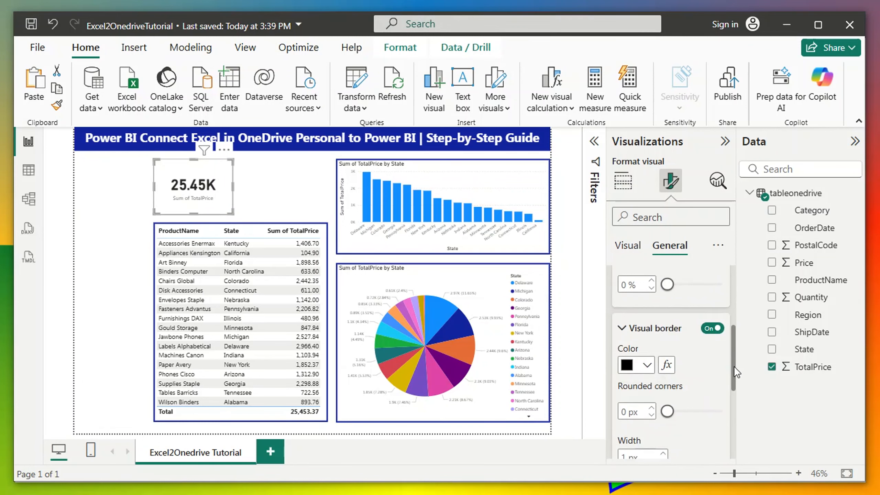
pyautogui.moveTo(734, 366)
pyautogui.mouseDown()
pyautogui.moveTo(731, 394)
pyautogui.moveTo(731, 379)
pyautogui.mouseUp()
pyautogui.click(654, 330)
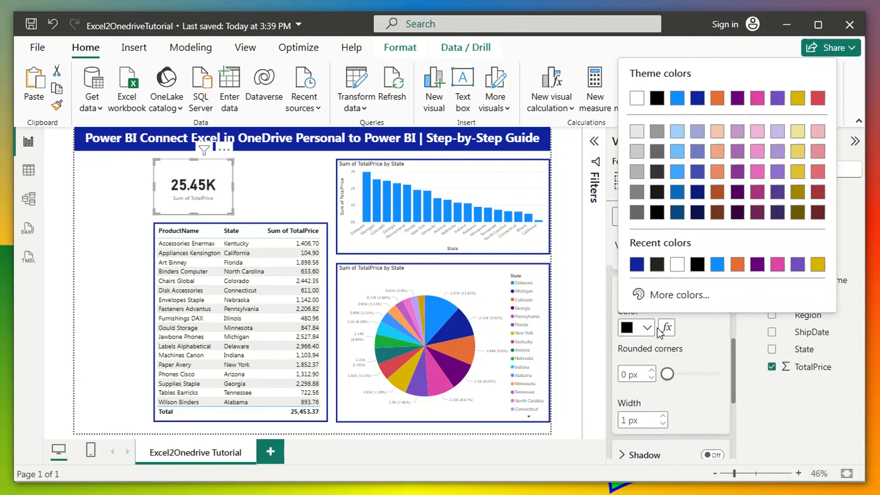
pyautogui.click(757, 264)
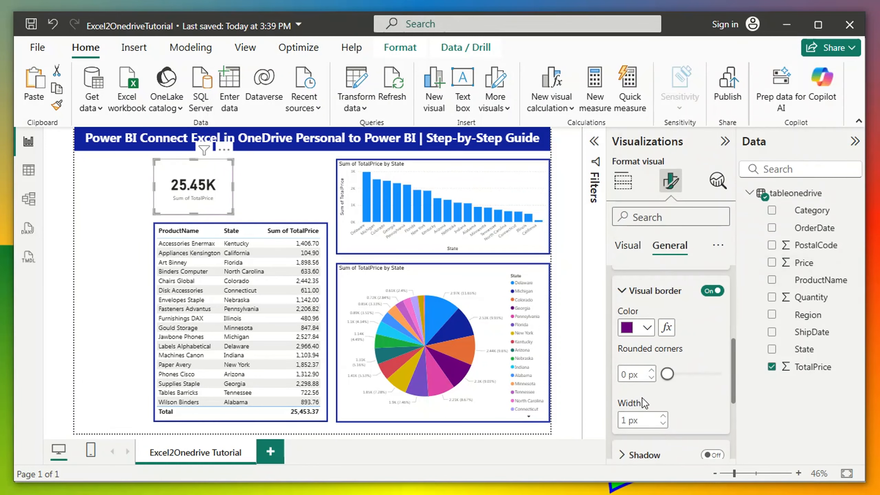
# Step: Round the card border's corners to 10 px and increase the border's width
pyautogui.click(651, 370)
pyautogui.click(652, 370)
pyautogui.click(651, 370)
pyautogui.click(653, 371)
pyautogui.click(652, 371)
pyautogui.click(652, 371)
pyautogui.click(652, 371)
pyautogui.click(652, 371)
pyautogui.click(652, 371)
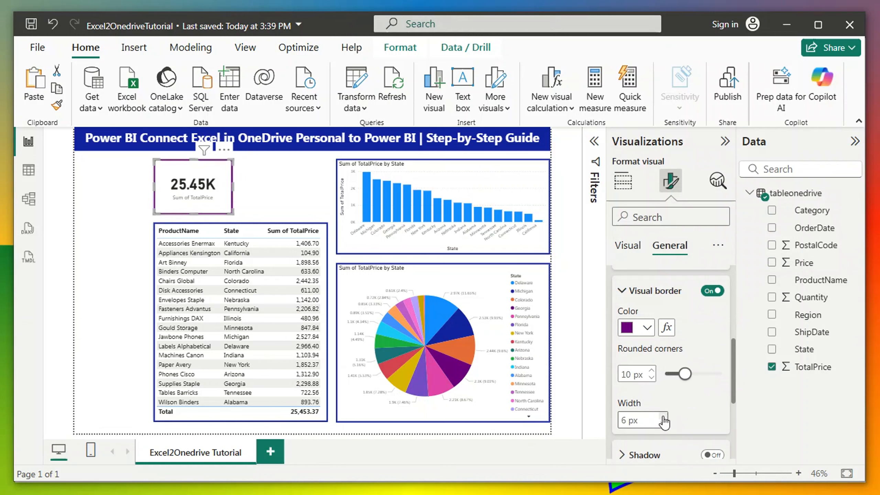
pyautogui.click(664, 425)
pyautogui.click(663, 425)
pyautogui.click(116, 219)
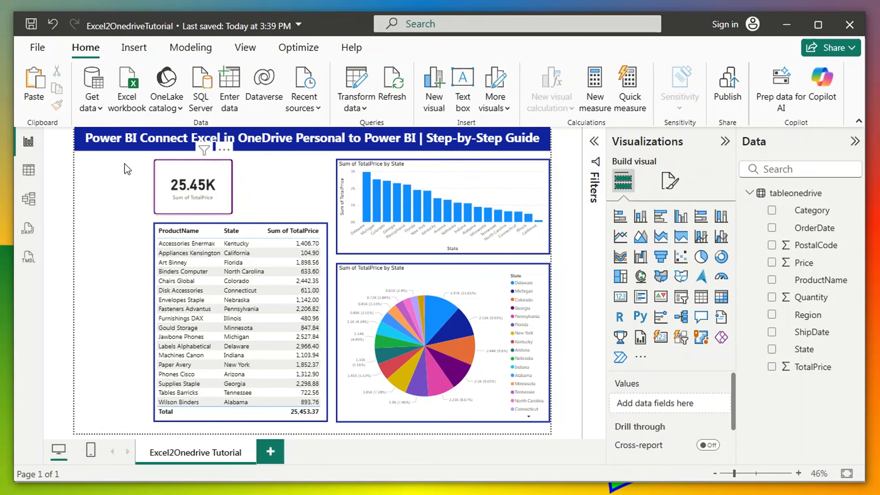
# Step: Move the TotalPrice card toward the page's left edge, shrink it slightly, and align its upper edge with the column chart
pyautogui.moveTo(190, 173); pyautogui.dragTo(137, 165)
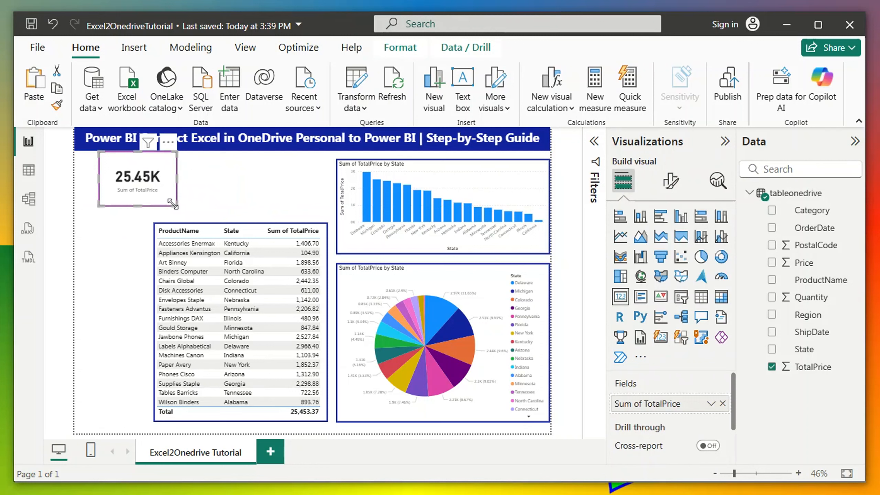
pyautogui.moveTo(172, 204); pyautogui.dragTo(164, 196)
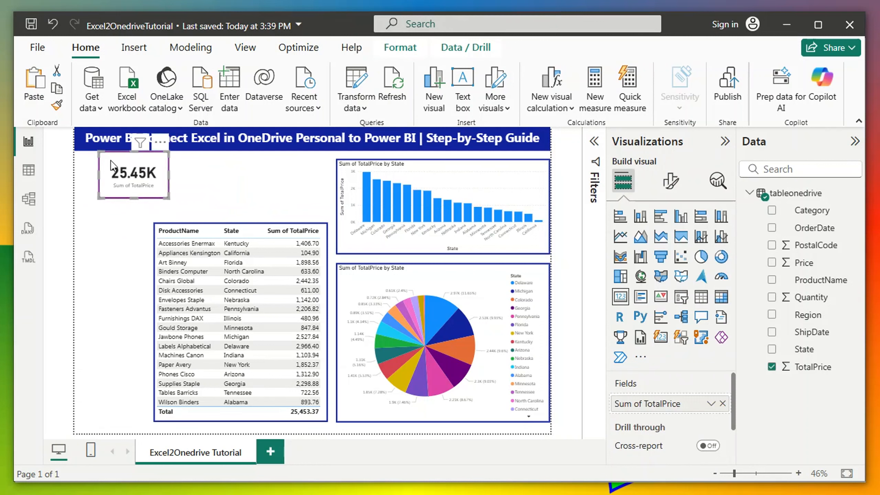
pyautogui.moveTo(111, 161); pyautogui.dragTo(118, 169)
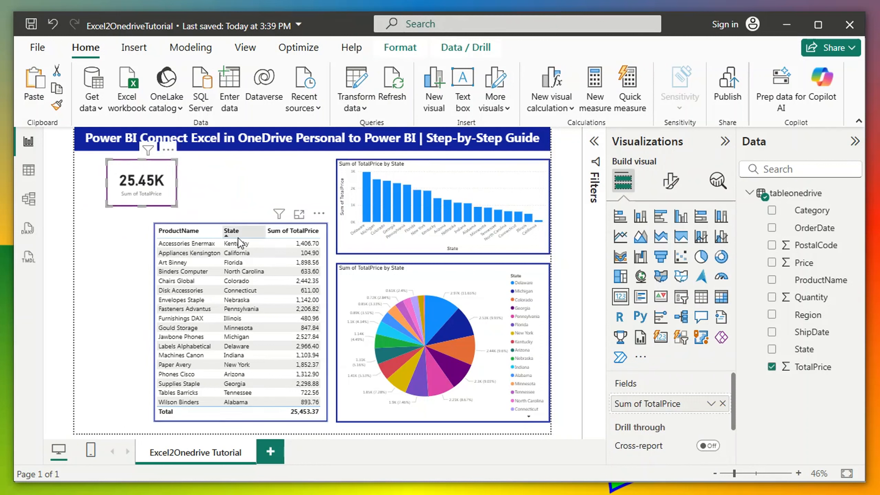
# Step: Place a duplicate of the TotalPrice card beside the original and replace its TotalPrice field with Quantity
pyautogui.moveTo(122, 172); pyautogui.dragTo(201, 171)
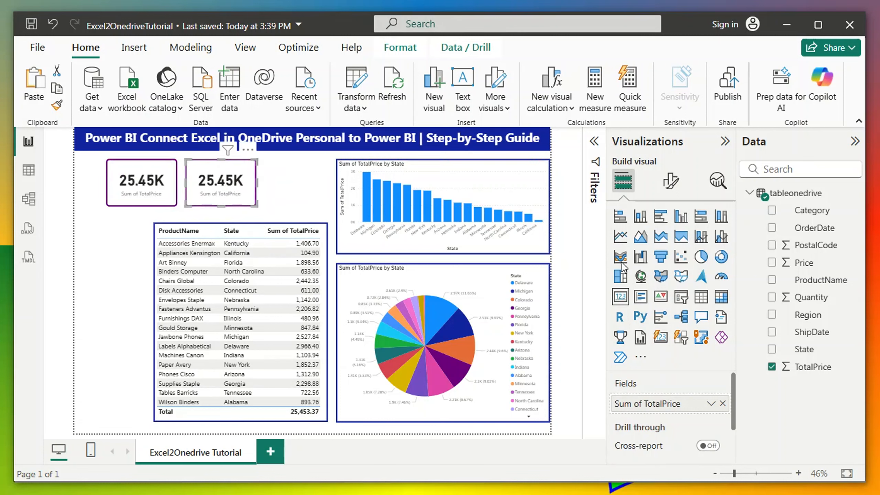
pyautogui.click(771, 367)
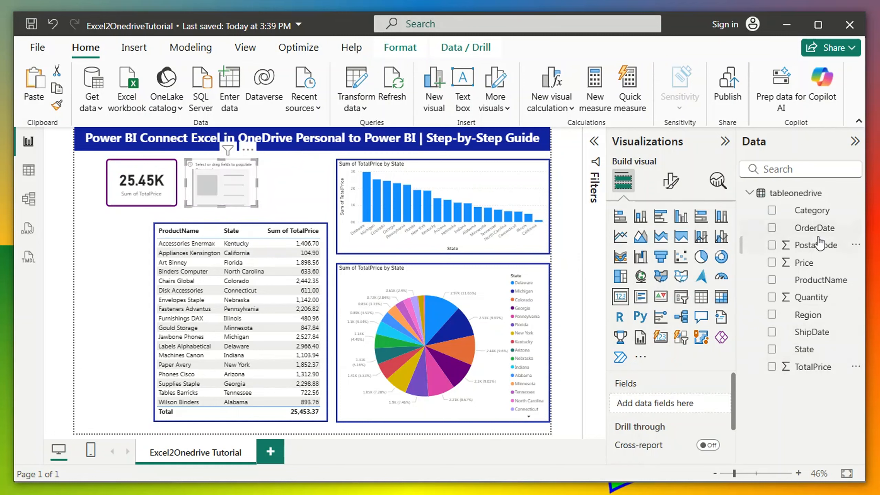
pyautogui.click(772, 297)
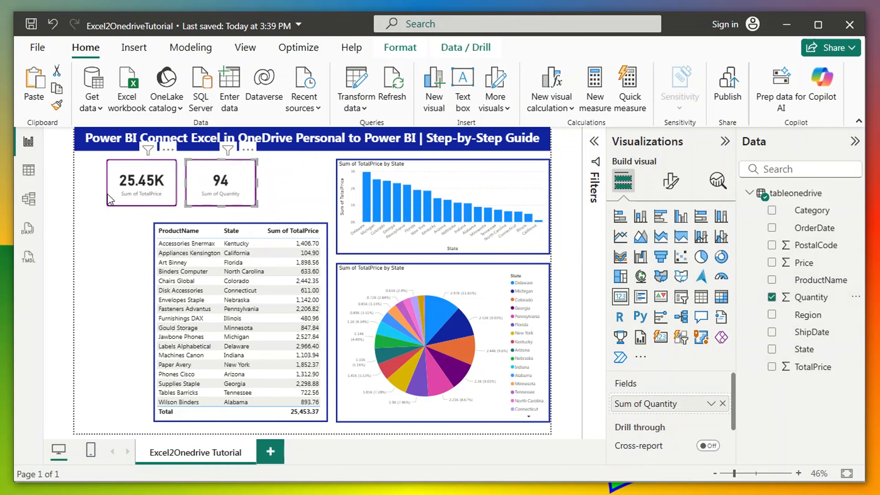
# Step: Move the TotalPrice and Quantity cards farther toward the page's left edge, keeping them side by side
pyautogui.moveTo(116, 188); pyautogui.dragTo(101, 188)
pyautogui.moveTo(196, 179); pyautogui.dragTo(185, 182)
pyautogui.press('Escape')
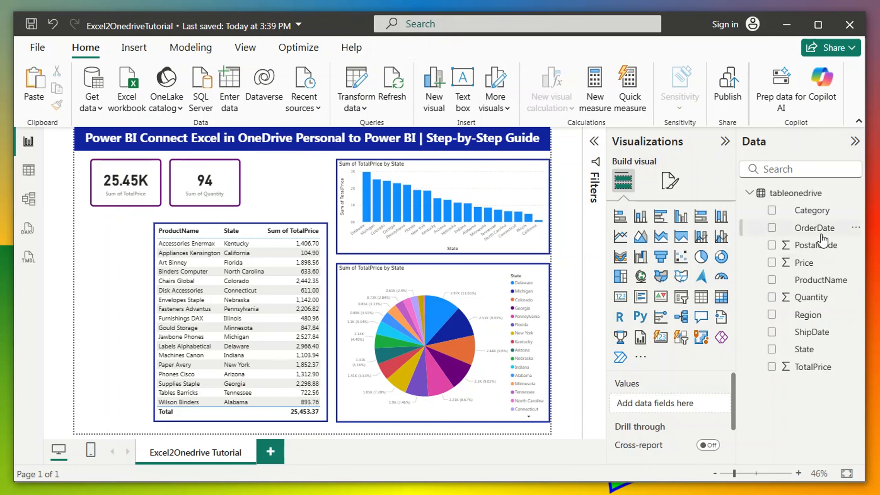
# Step: Create a measure in tableonedrive defined as Total record Count = COUNT(tableonedrive[Category])
pyautogui.rightClick(802, 192)
pyautogui.click(731, 222)
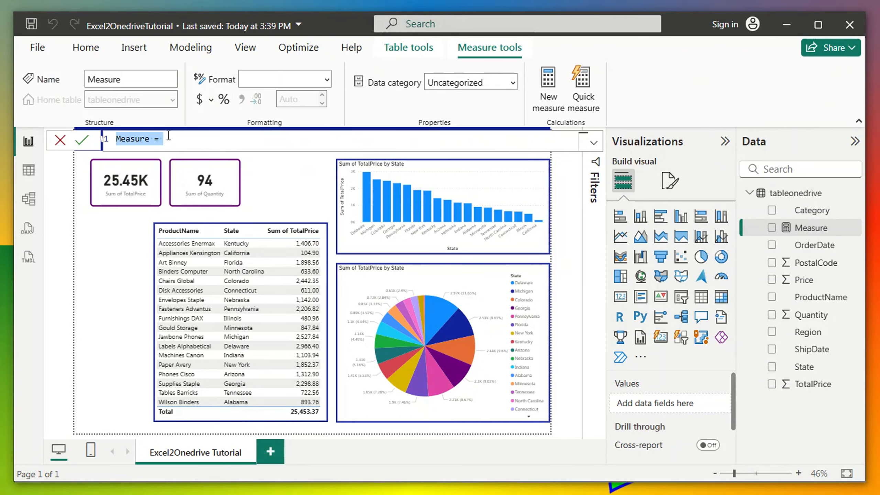
pyautogui.click(169, 137)
pyautogui.doubleClick(150, 138)
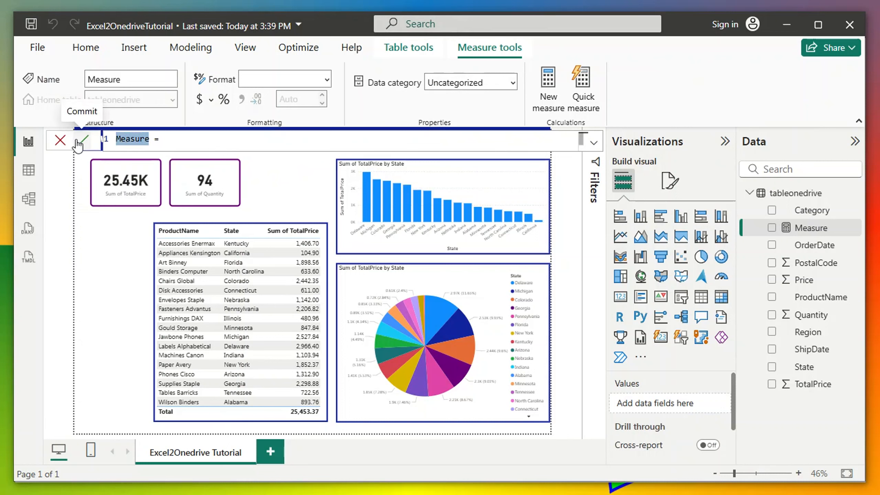
pyautogui.write('Total record Count')
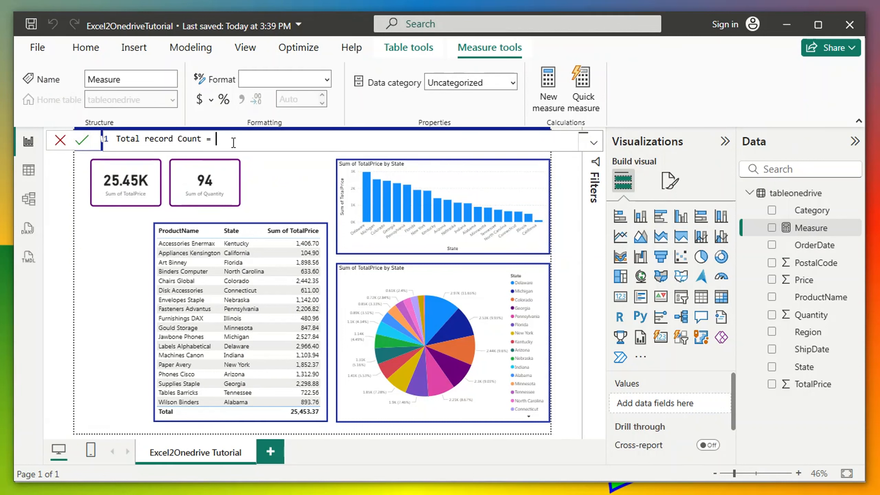
pyautogui.write('coun')
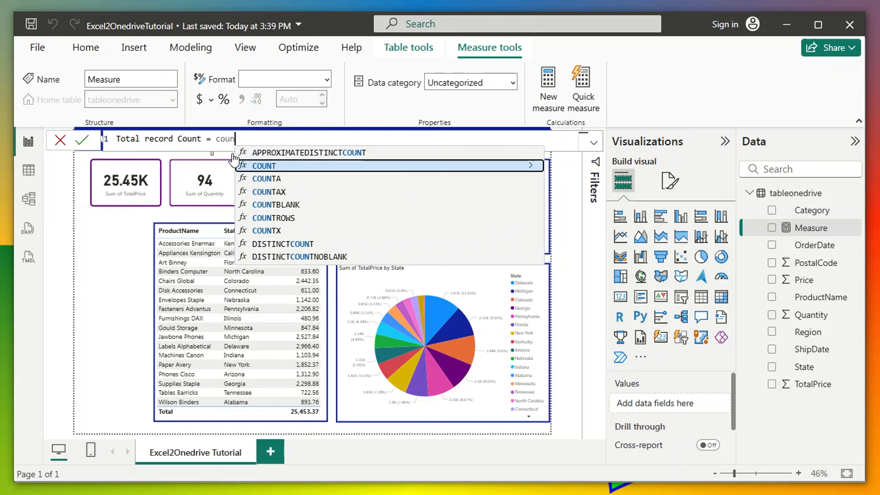
pyautogui.click(362, 166)
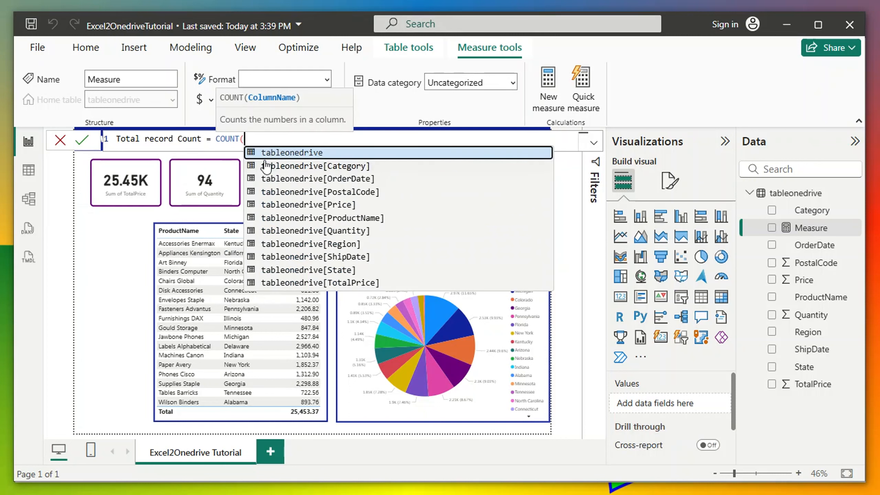
pyautogui.click(362, 166)
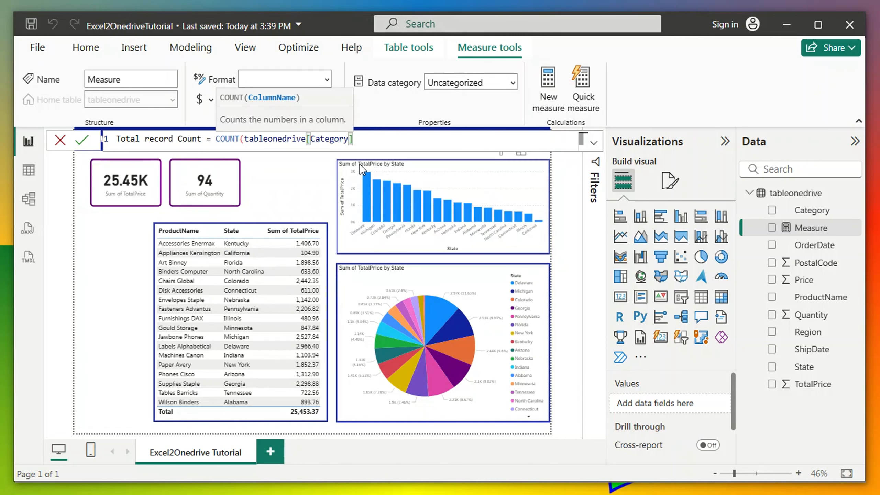
pyautogui.write(')')
pyautogui.press('Return')
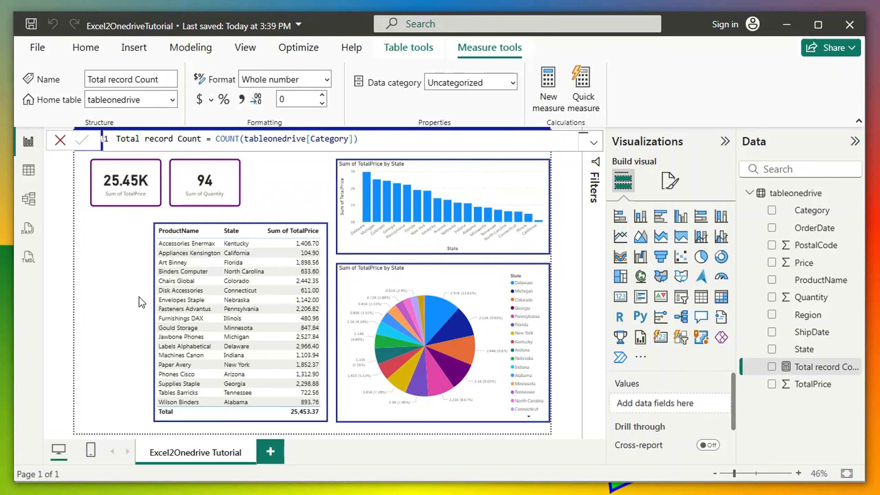
pyautogui.click(147, 246)
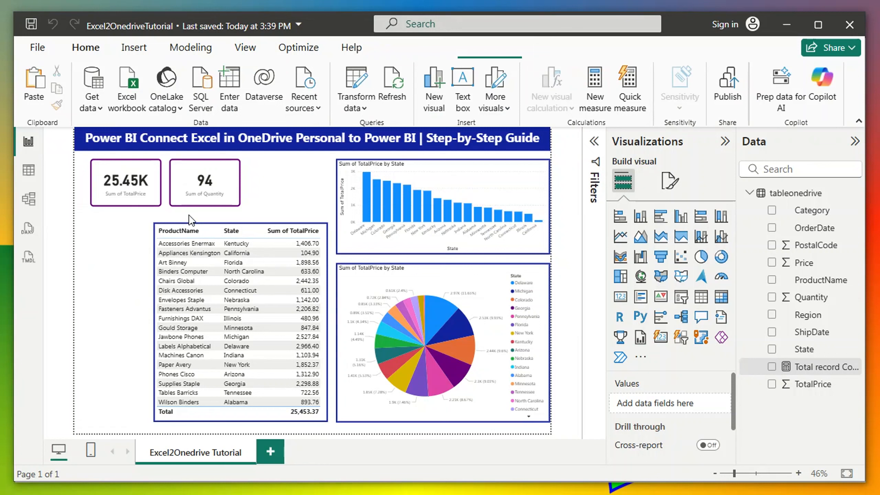
# Step: Place a duplicate of the Quantity card between it and the column chart, replacing its Quantity field with Total record Count
pyautogui.click(225, 193)
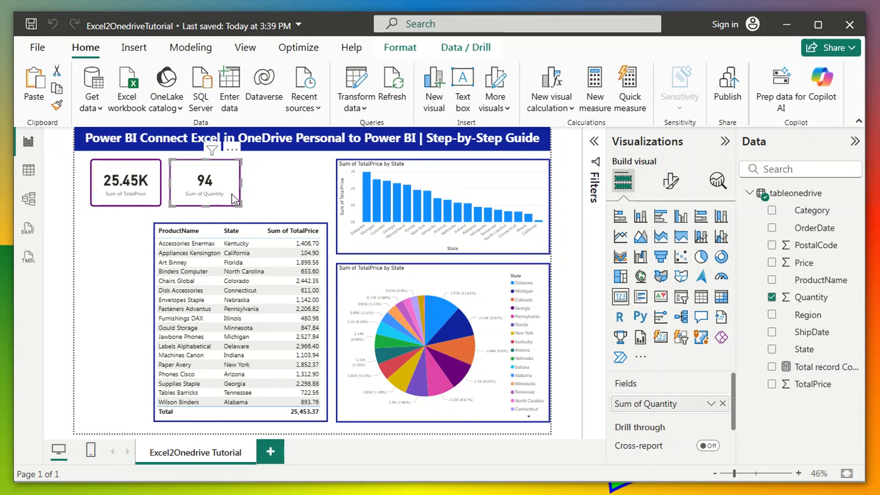
pyautogui.hotkey('ctrl', 'c')
pyautogui.hotkey('ctrl', 'v')
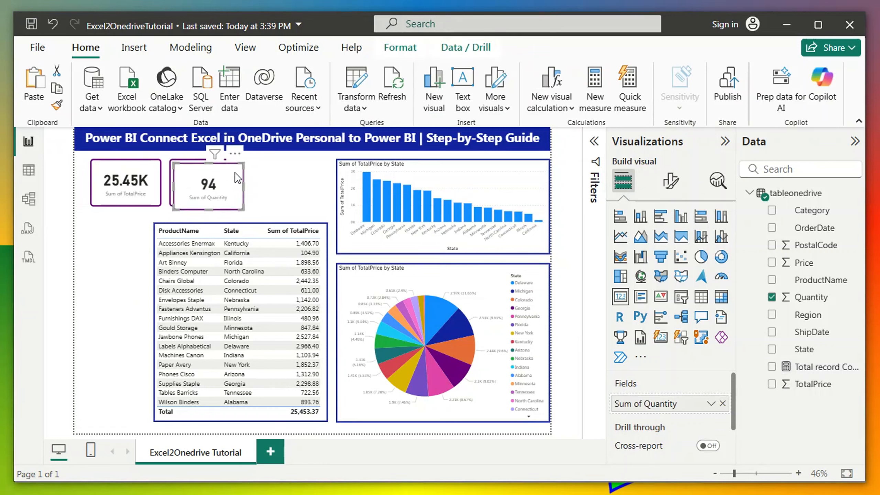
pyautogui.moveTo(224, 176); pyautogui.dragTo(306, 173)
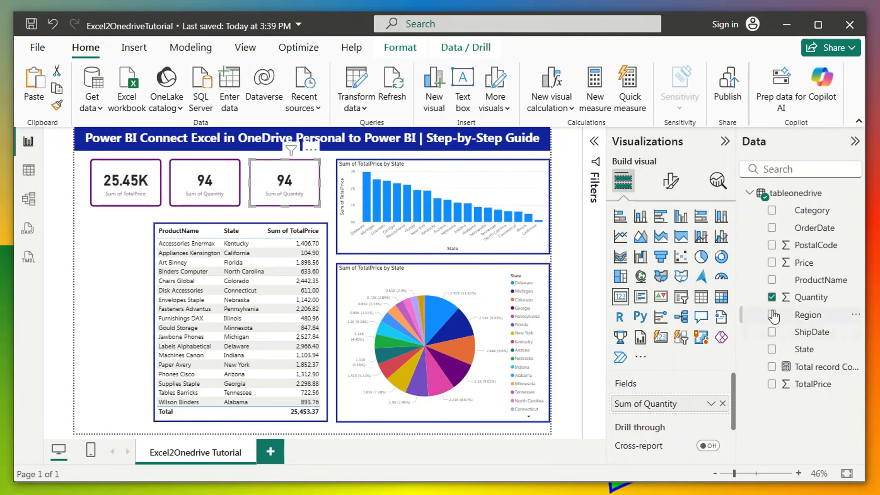
pyautogui.click(772, 298)
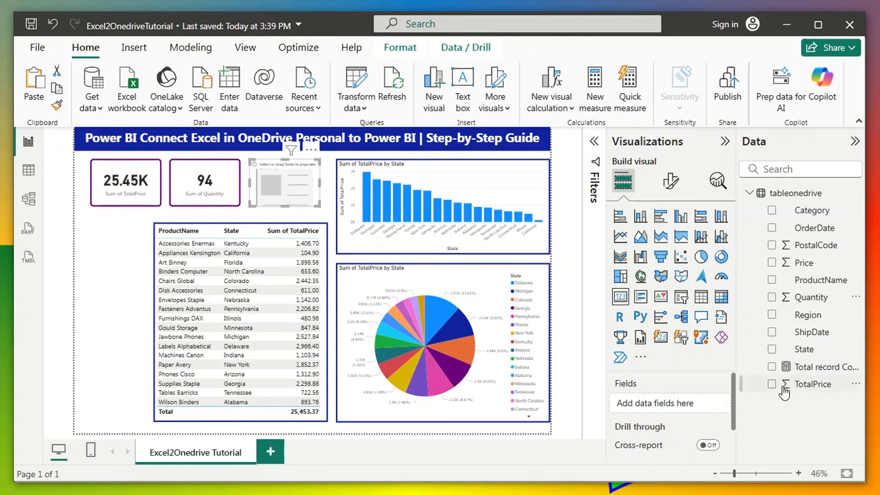
pyautogui.click(772, 366)
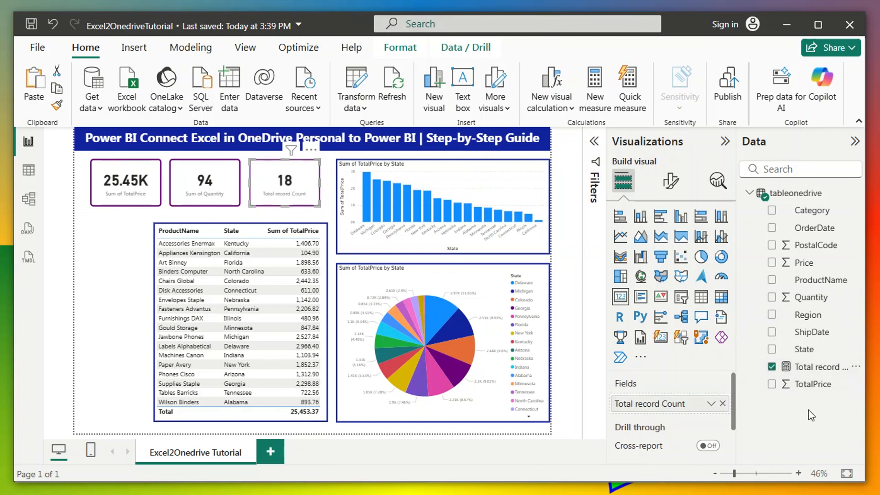
pyautogui.click(105, 246)
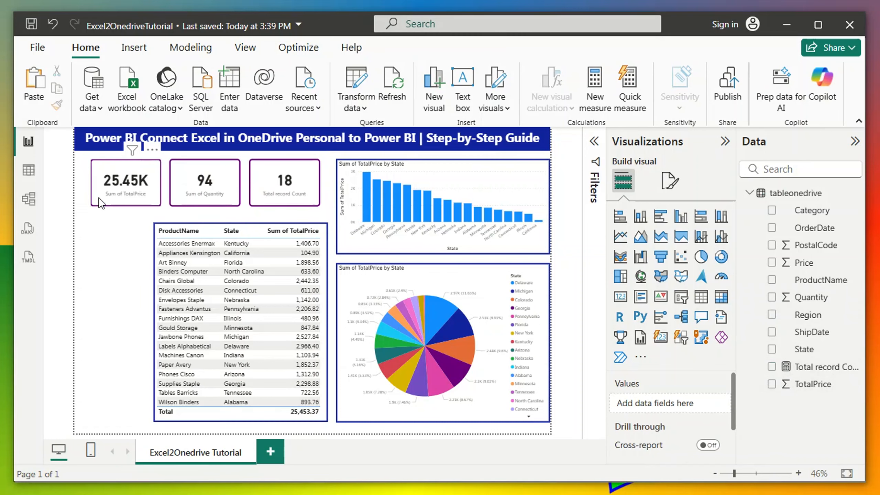
# Step: Color the category labels of all three cards dark blue
pyautogui.click(101, 203)
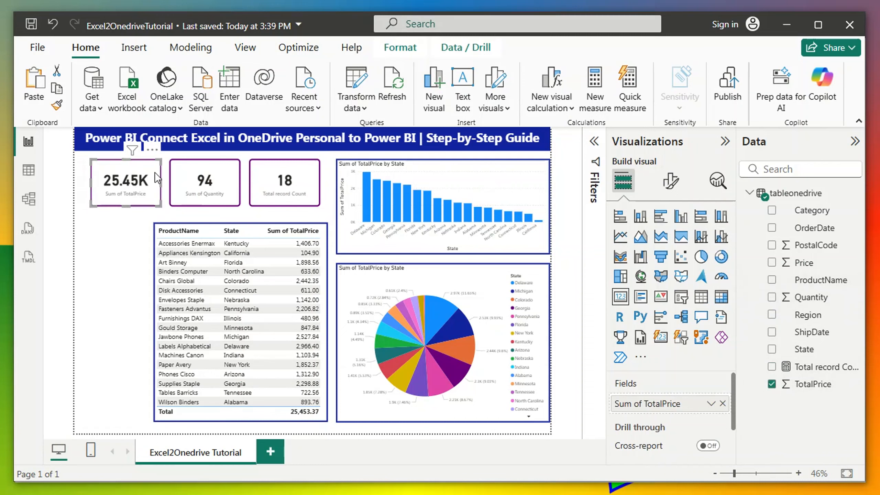
pyautogui.keyDown('ctrl'); pyautogui.click(225, 175); pyautogui.keyUp('ctrl')
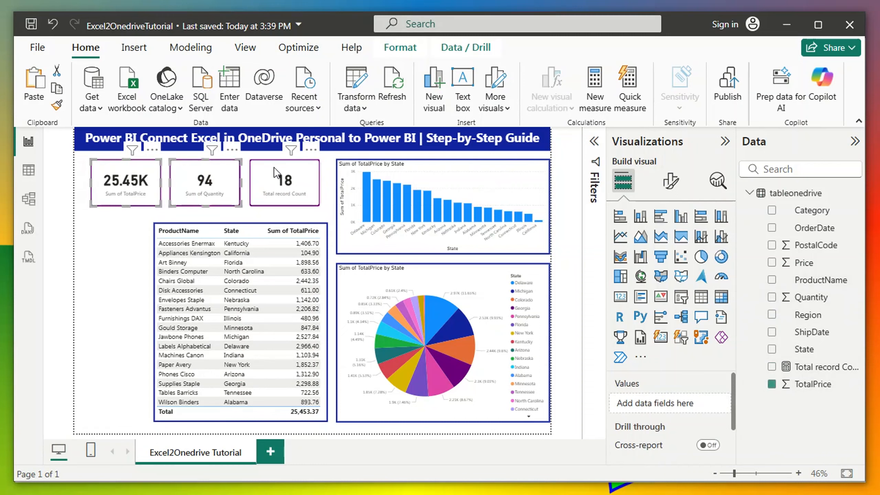
pyautogui.keyDown('ctrl'); pyautogui.click(268, 173); pyautogui.keyUp('ctrl')
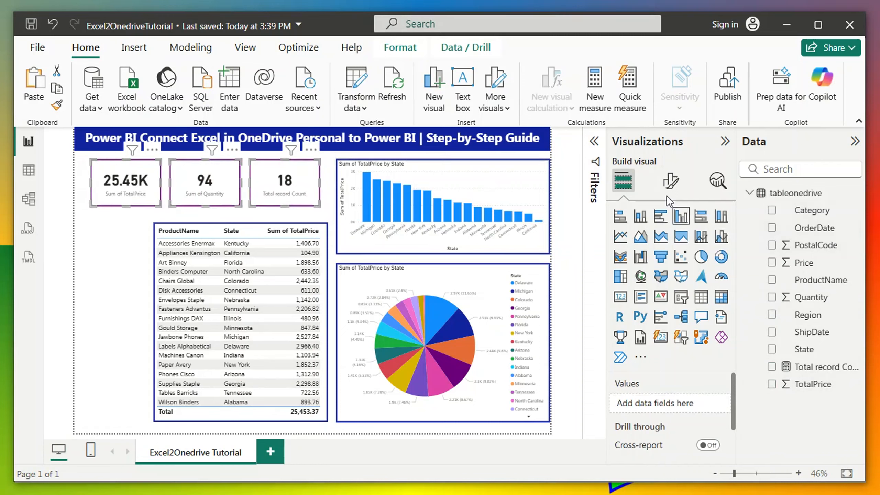
pyautogui.click(671, 182)
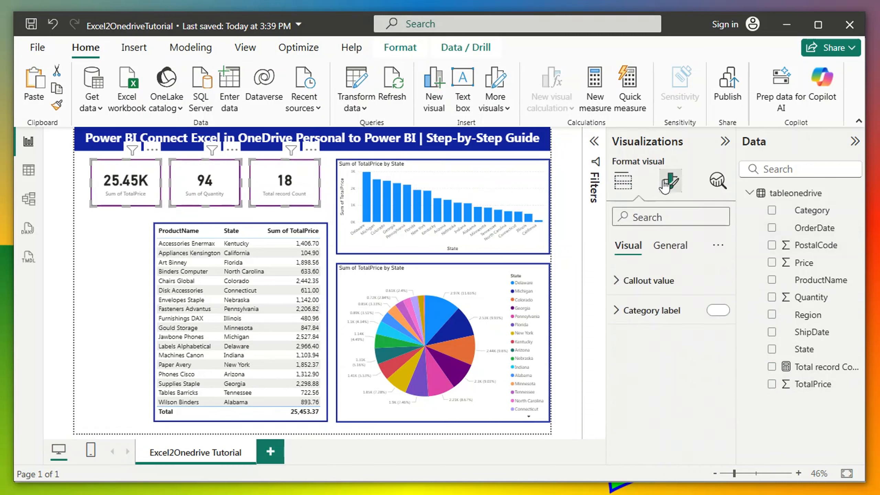
pyautogui.click(658, 312)
pyautogui.click(646, 418)
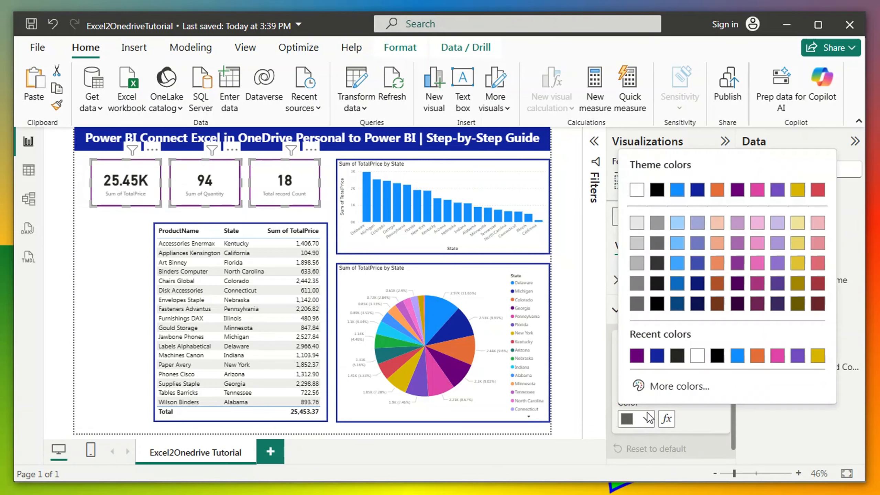
pyautogui.click(651, 357)
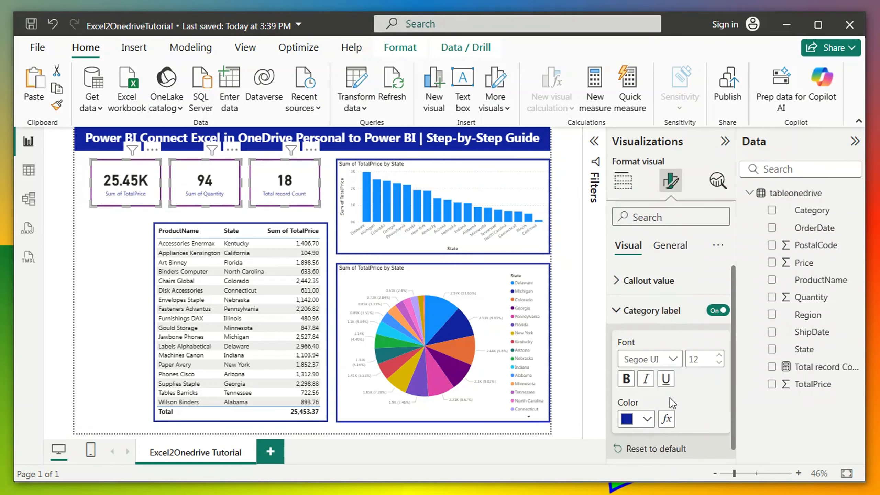
# Step: Set the three cards' category labels to size 14 in the Segoe UI Bold font
pyautogui.click(719, 356)
pyautogui.click(719, 356)
pyautogui.click(658, 360)
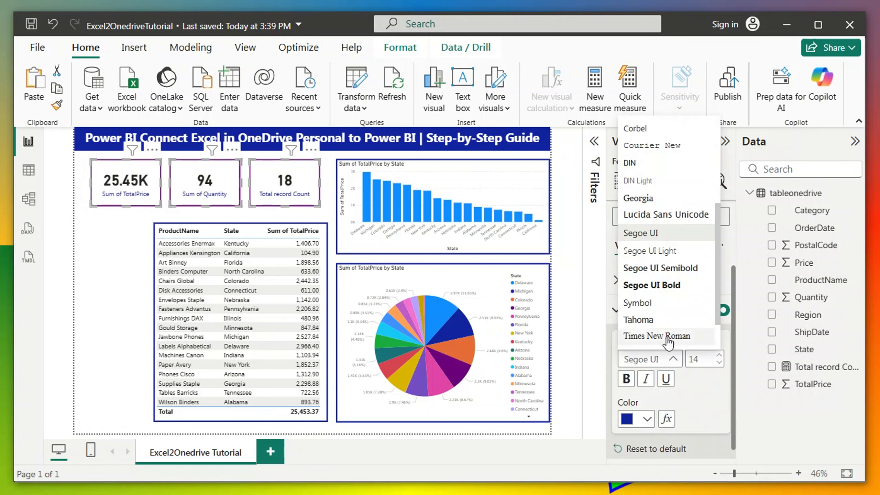
pyautogui.click(661, 286)
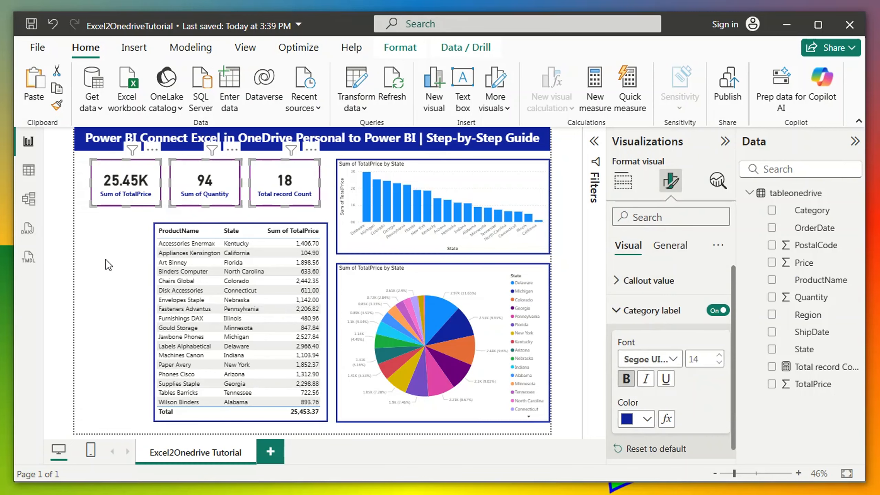
pyautogui.click(109, 268)
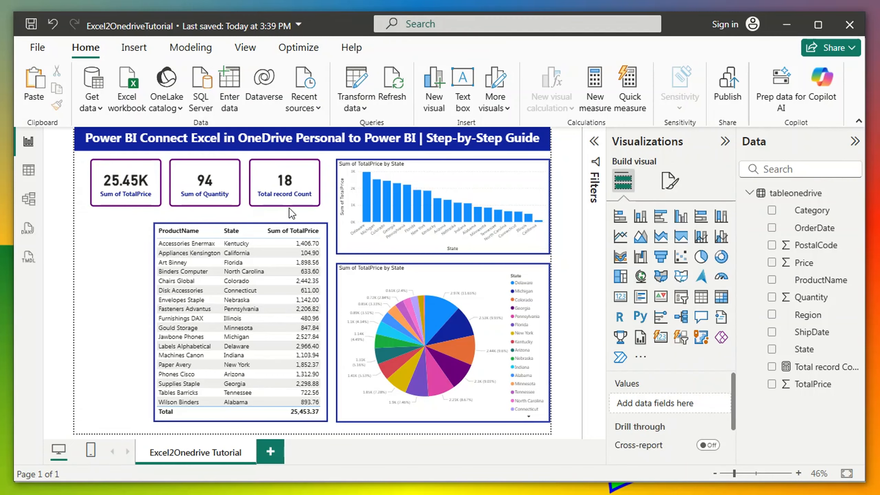
# Step: Extend the product table's upper edge slightly toward the row of cards
pyautogui.click(236, 228)
pyautogui.moveTo(241, 223); pyautogui.dragTo(243, 215)
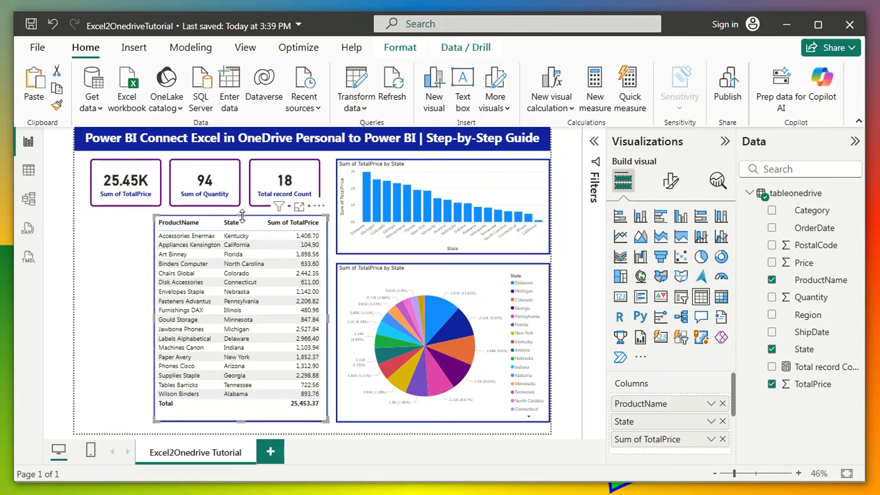
pyautogui.click(126, 254)
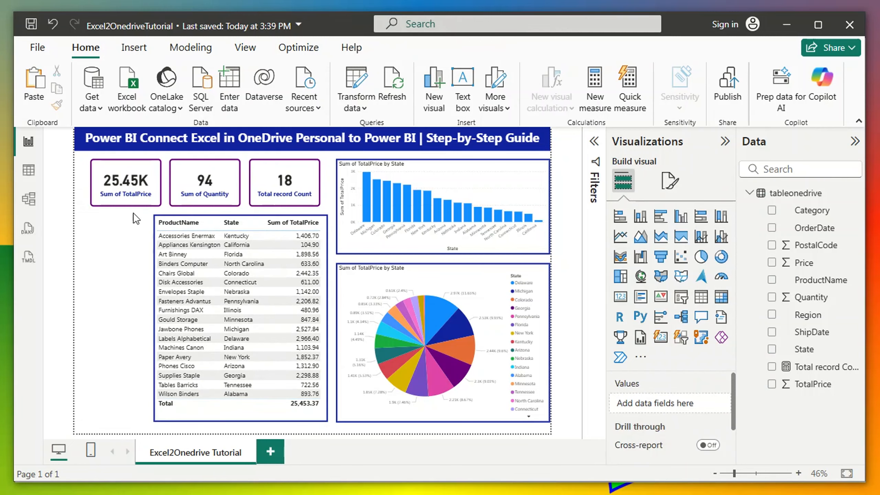
# Step: Duplicate the TotalPrice card and place the copy in the empty space beside the table, level with the table's upper edge
pyautogui.click(96, 203)
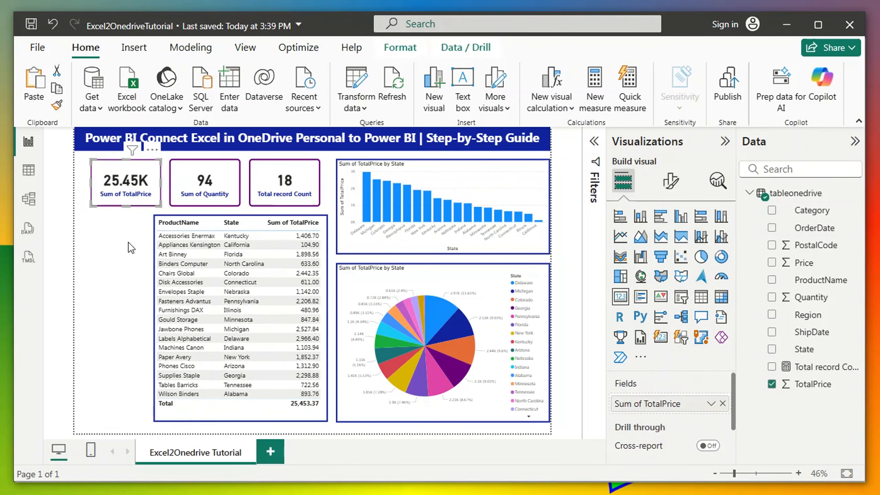
pyautogui.hotkey('ctrl', 'c')
pyautogui.hotkey('ctrl', 'v')
pyautogui.moveTo(108, 200); pyautogui.dragTo(92, 252)
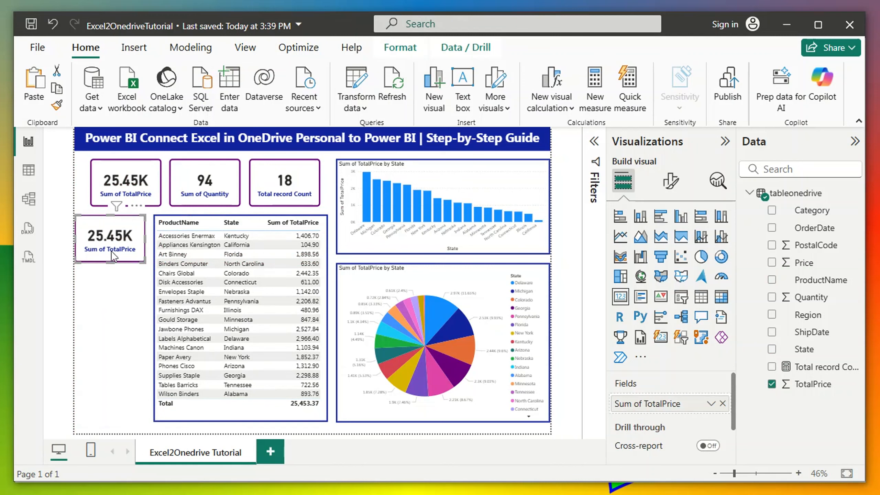
pyautogui.press('Right')
pyautogui.press('Right')
pyautogui.press('Right')
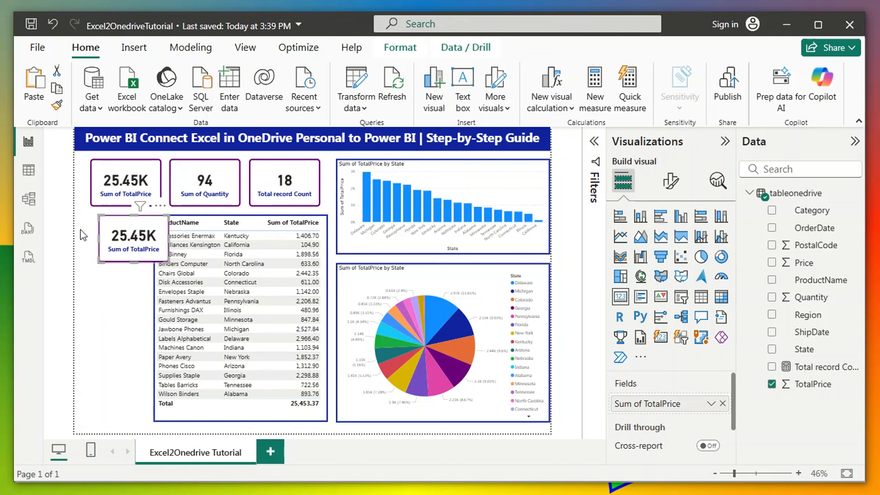
pyautogui.press('Left')
pyautogui.press('Left')
pyautogui.press('Left')
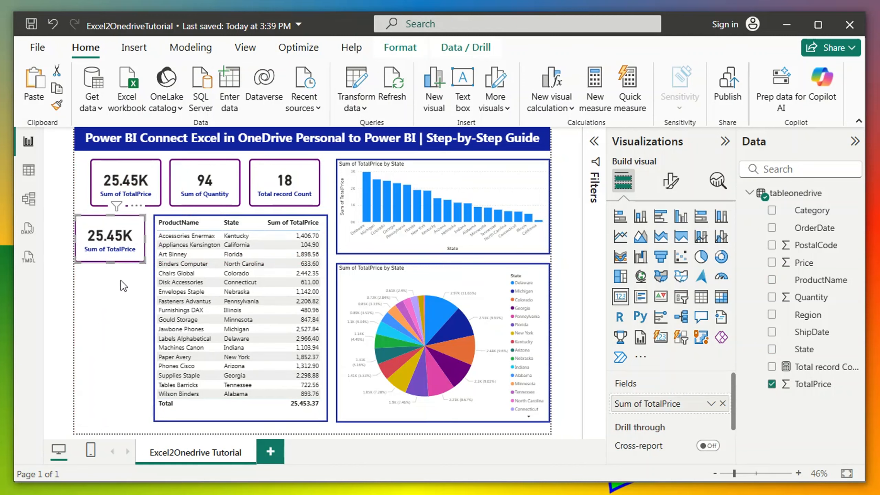
pyautogui.click(136, 305)
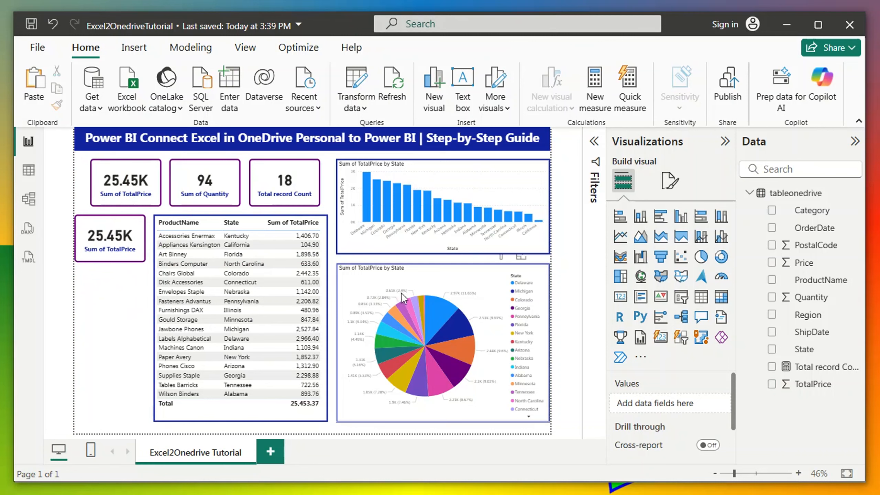
# Step: Convert the duplicated card beside the table into a slicer, replace its TotalPrice field with Category, and increase its height
pyautogui.click(118, 223)
pyautogui.moveTo(112, 262); pyautogui.dragTo(116, 275)
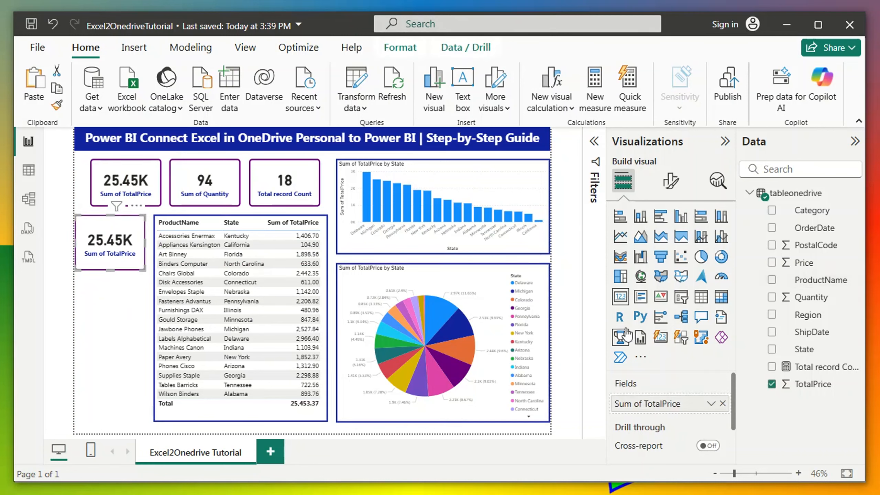
pyautogui.click(772, 384)
pyautogui.click(681, 297)
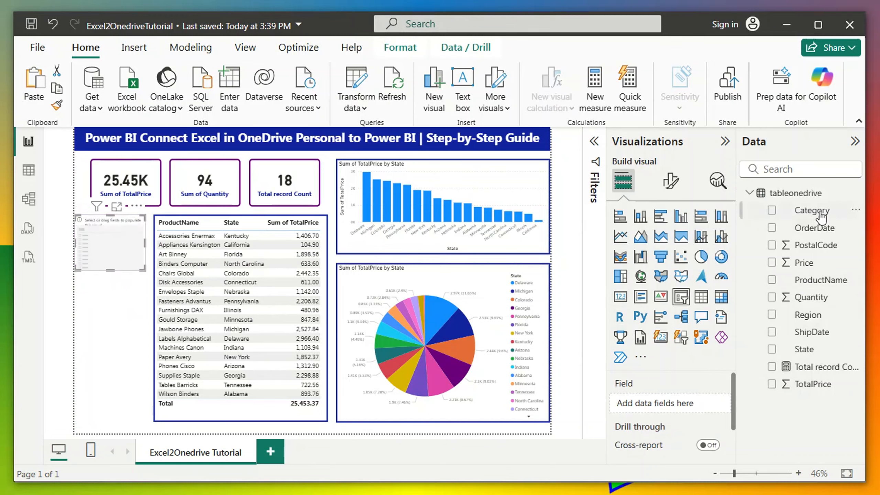
pyautogui.click(772, 210)
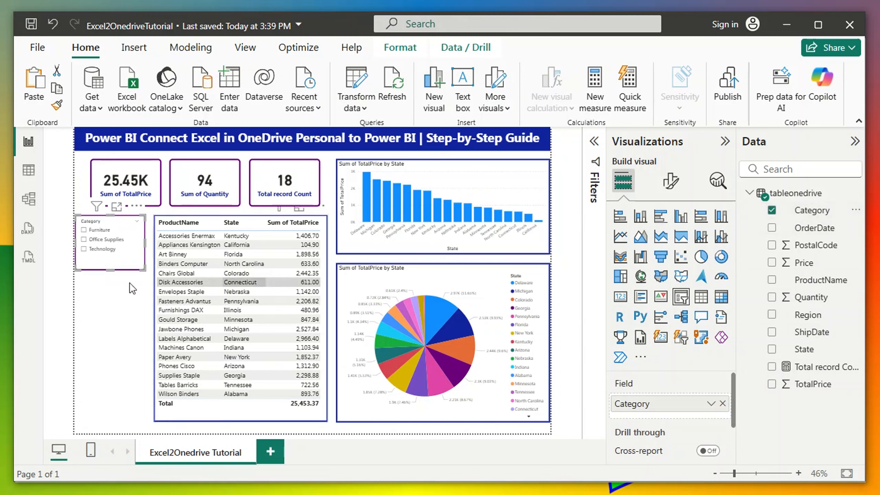
pyautogui.moveTo(112, 270); pyautogui.dragTo(115, 279)
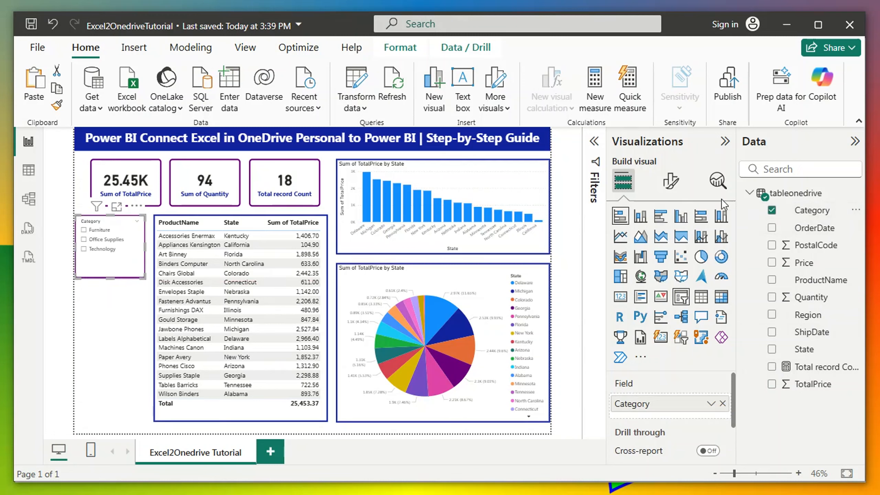
# Step: Set the Category slicer's values to font size 14
pyautogui.click(670, 181)
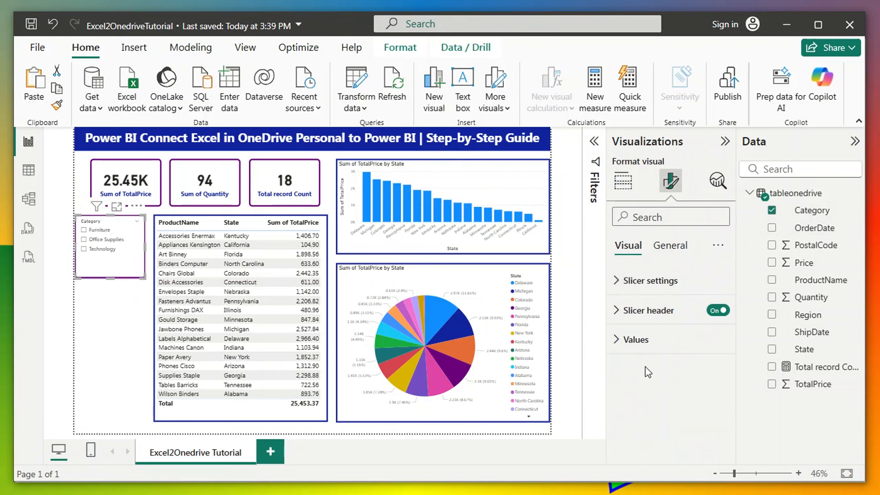
pyautogui.click(658, 341)
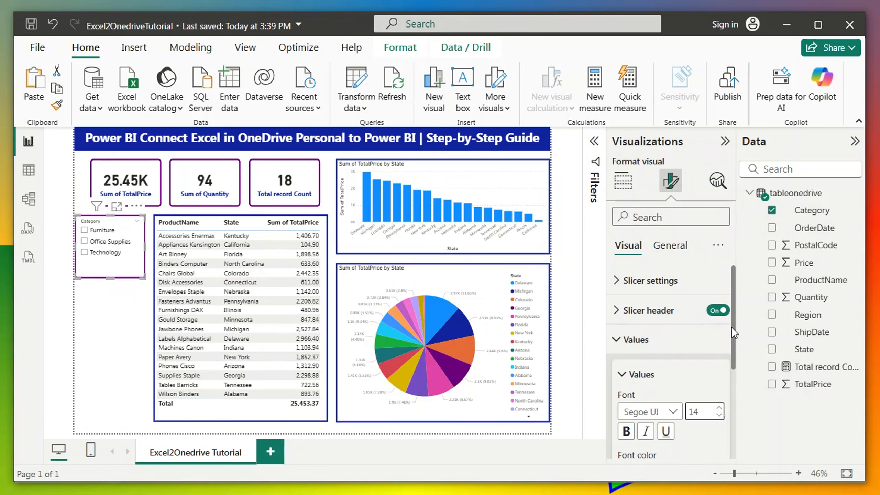
pyautogui.moveTo(731, 327)
pyautogui.mouseDown()
pyautogui.moveTo(734, 433)
pyautogui.moveTo(742, 335)
pyautogui.mouseUp()
# Step: Format the Category slicer's header text as size 14, bold, in the Segoe UI Bold font
pyautogui.click(693, 312)
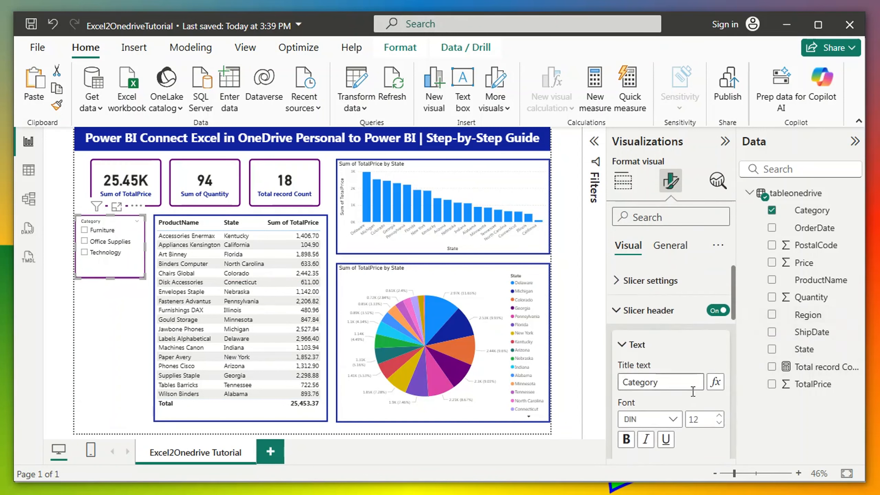
pyautogui.click(719, 417)
pyautogui.click(718, 417)
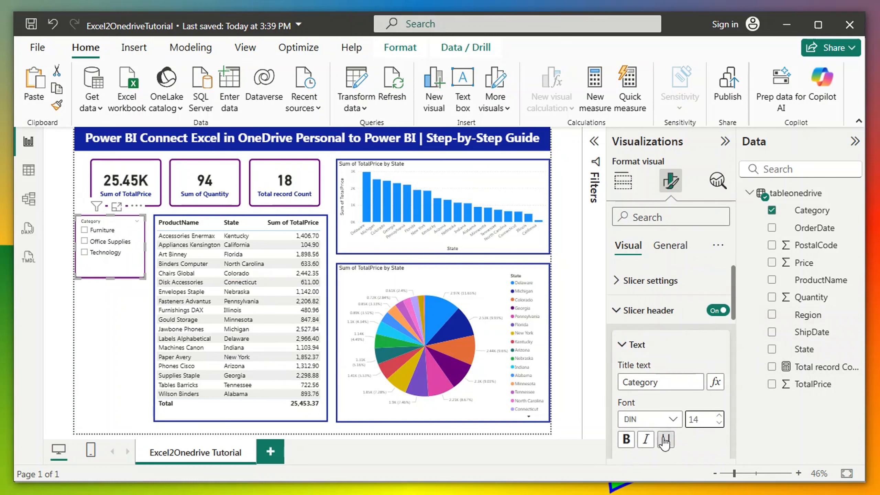
pyautogui.click(626, 439)
pyautogui.click(676, 420)
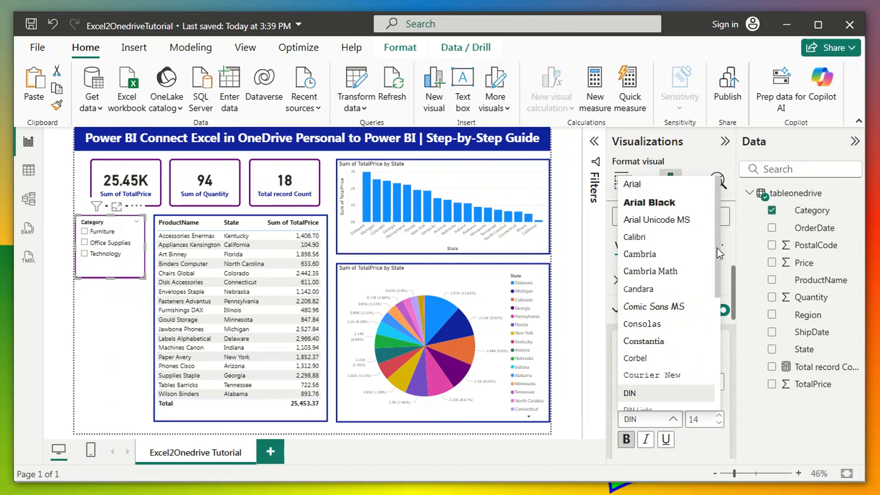
pyautogui.moveTo(717, 247); pyautogui.dragTo(719, 338)
pyautogui.click(652, 338)
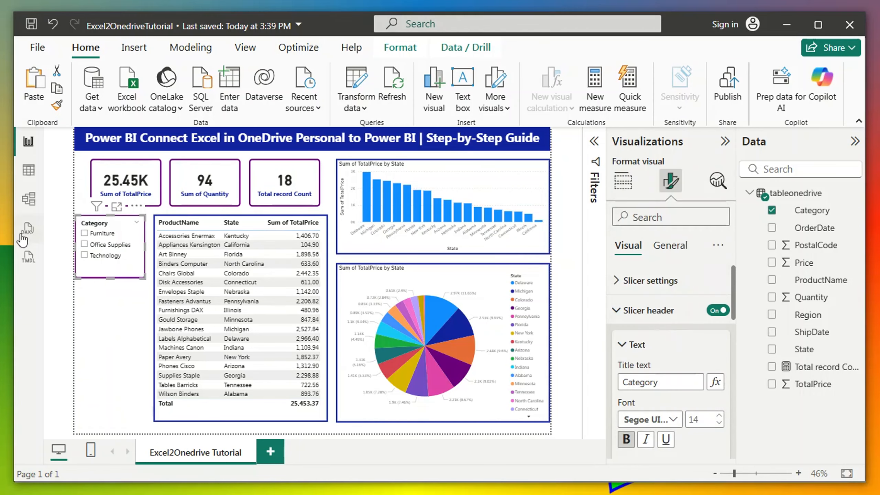
# Step: Narrow the Category slicer slightly by moving its outer edge inward from the page border
pyautogui.click(113, 285)
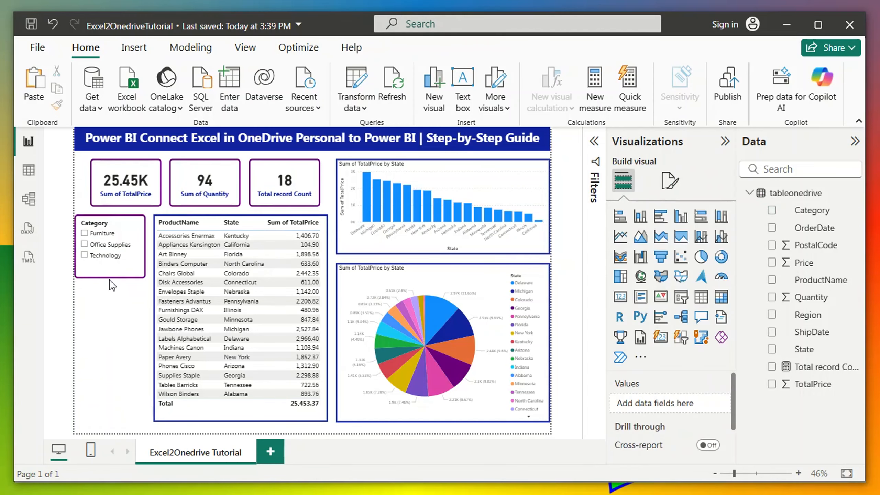
pyautogui.click(81, 249)
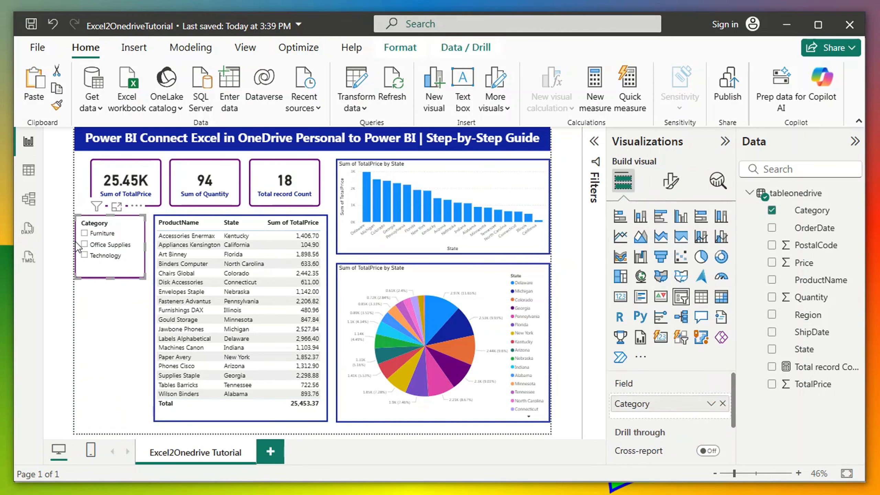
pyautogui.moveTo(74, 244); pyautogui.dragTo(84, 250)
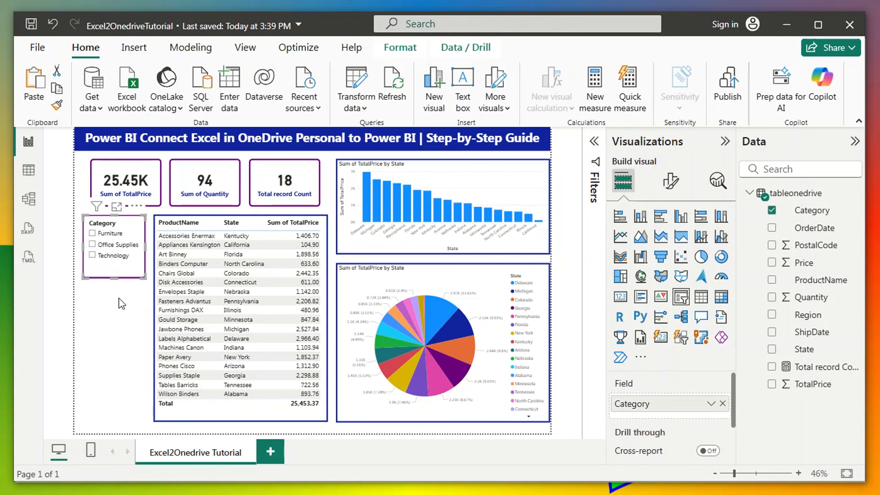
# Step: Place a copy of the Category slicer below the original, replace its field with Region, and extend its height slightly to fit all regions
pyautogui.hotkey('ctrl', 'v')
pyautogui.moveTo(120, 272); pyautogui.dragTo(116, 353)
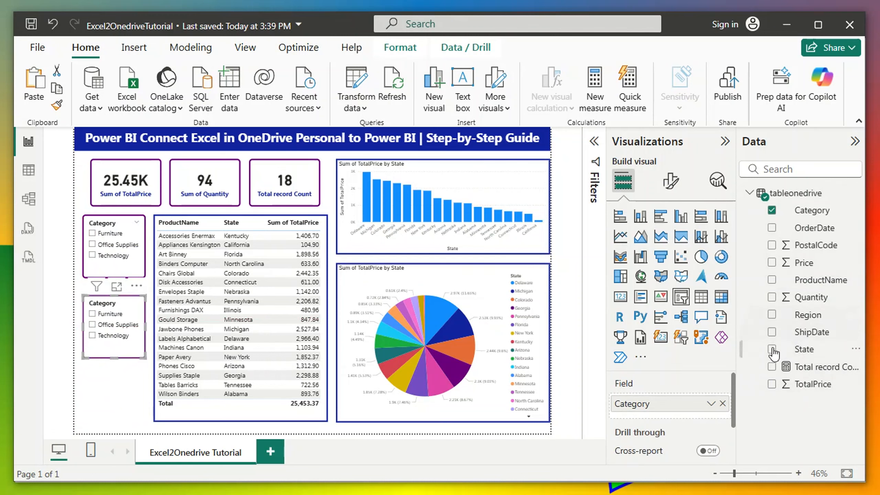
pyautogui.click(772, 211)
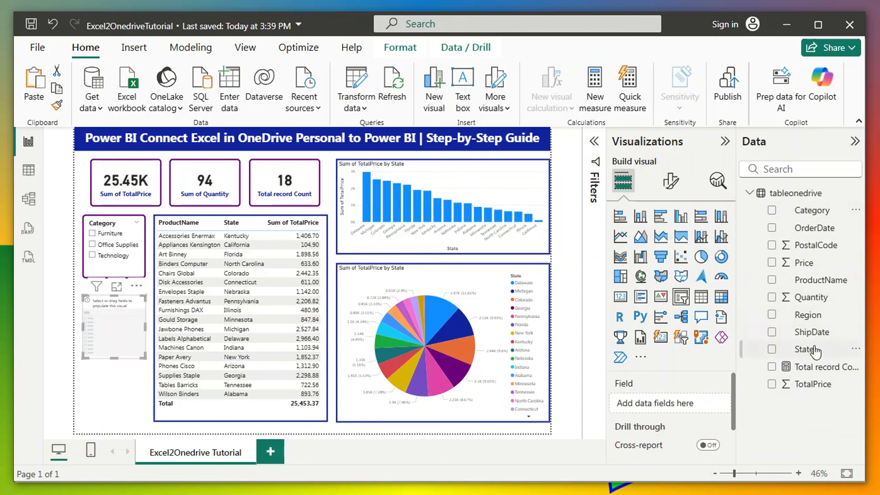
pyautogui.click(772, 315)
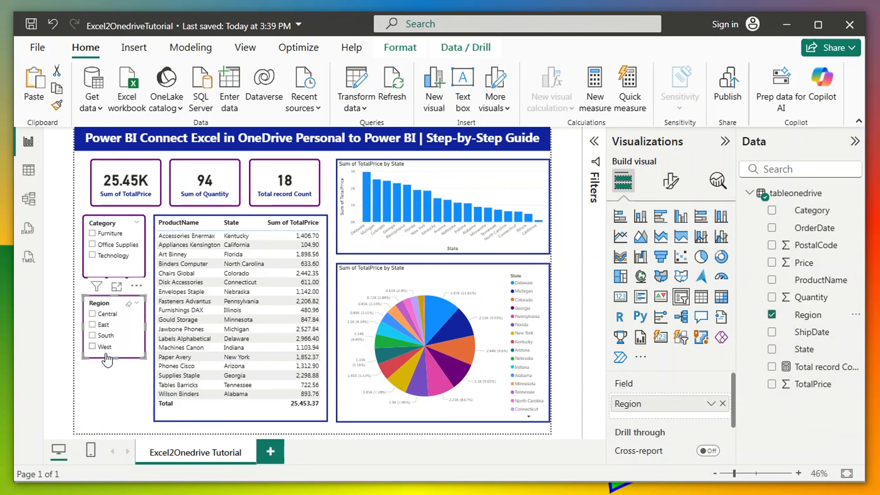
pyautogui.moveTo(114, 359); pyautogui.dragTo(113, 365)
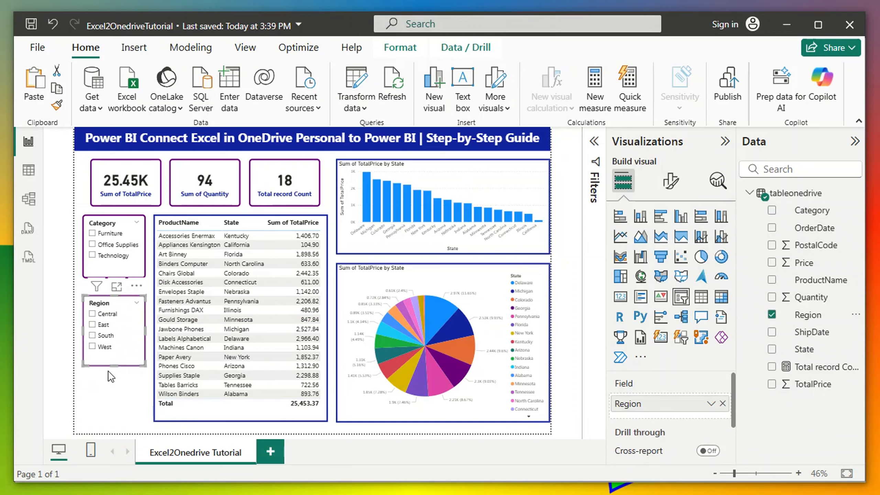
pyautogui.click(108, 371)
# Step: Test the Category slicer by filtering the report by Furniture, Technology and Office Supplies in turn
pyautogui.click(92, 233)
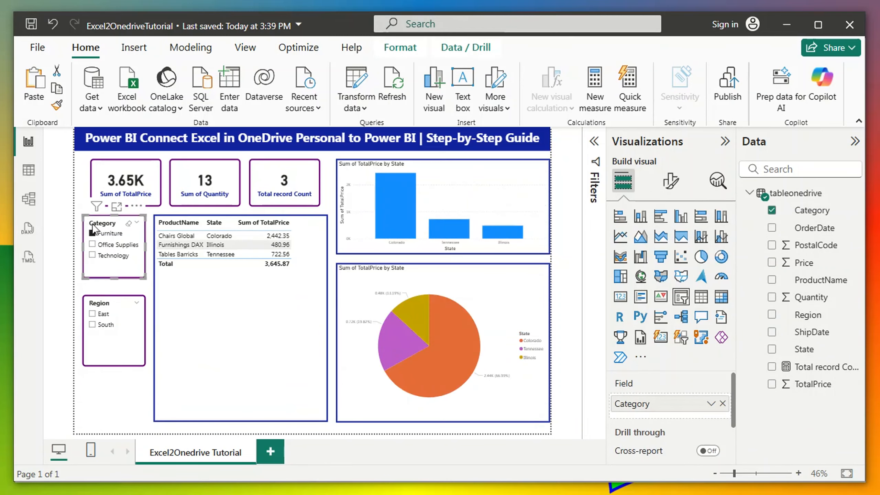
pyautogui.click(92, 233)
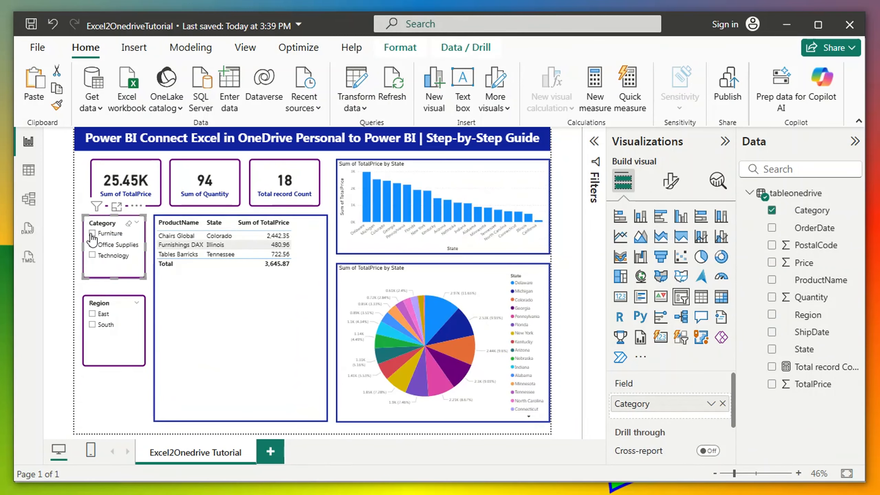
pyautogui.click(92, 244)
pyautogui.click(92, 254)
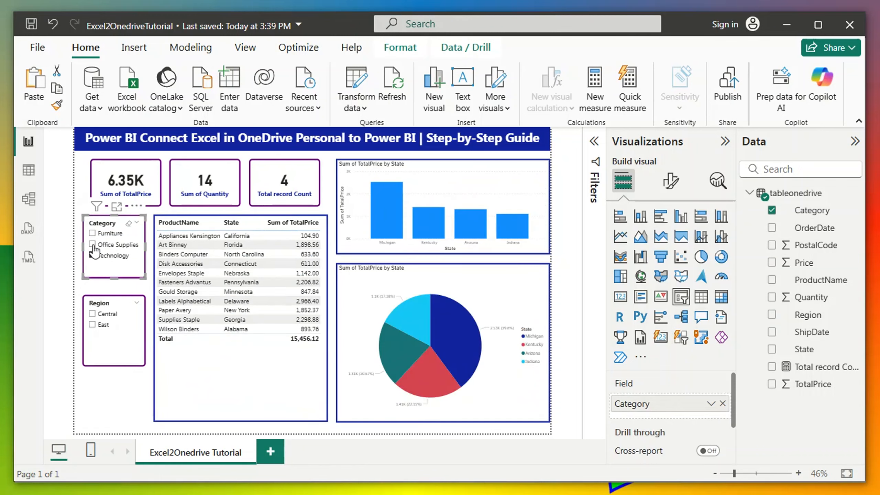
pyautogui.click(93, 245)
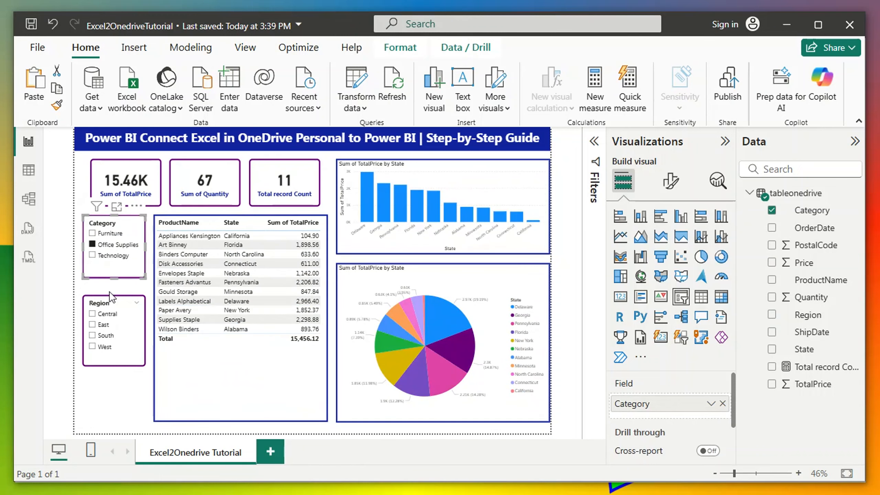
# Step: Try the Central, East and South regions in the Region slicer, and clear the filters of both slicers
pyautogui.click(93, 315)
pyautogui.click(92, 325)
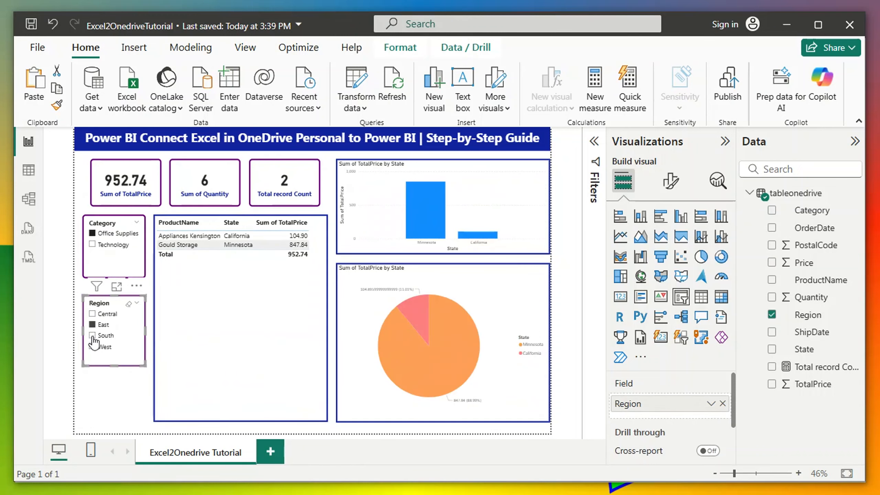
pyautogui.click(92, 335)
pyautogui.click(92, 335)
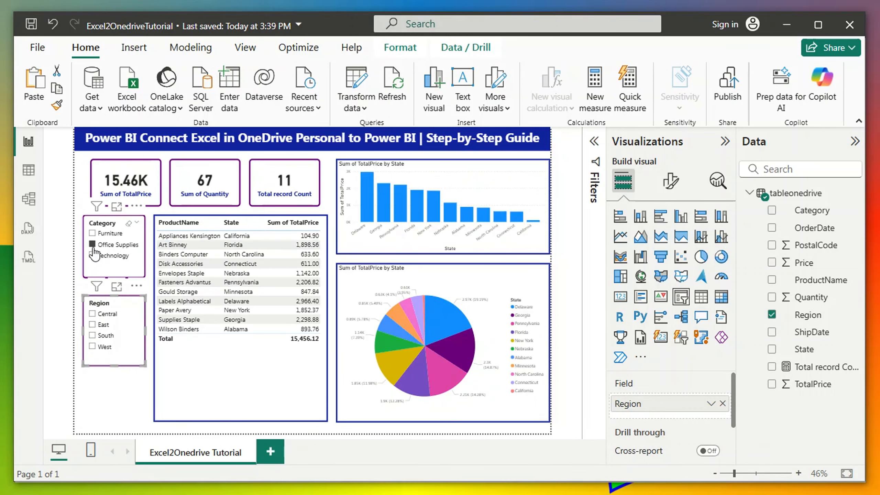
pyautogui.click(92, 244)
pyautogui.click(134, 393)
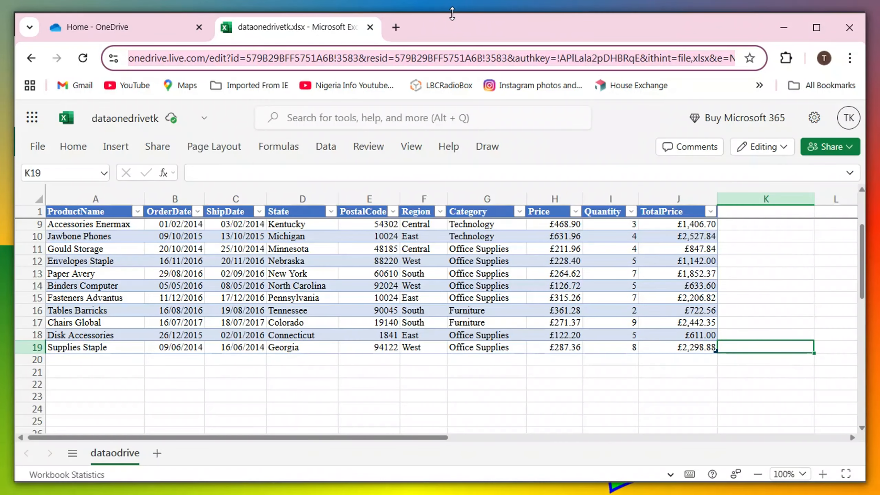
# Step: Reduce the height of the browser window showing dataonedrivetk, and switch to Power BI Desktop to save the report
pyautogui.moveTo(452, 14); pyautogui.dragTo(457, 128)
pyautogui.click(345, 34)
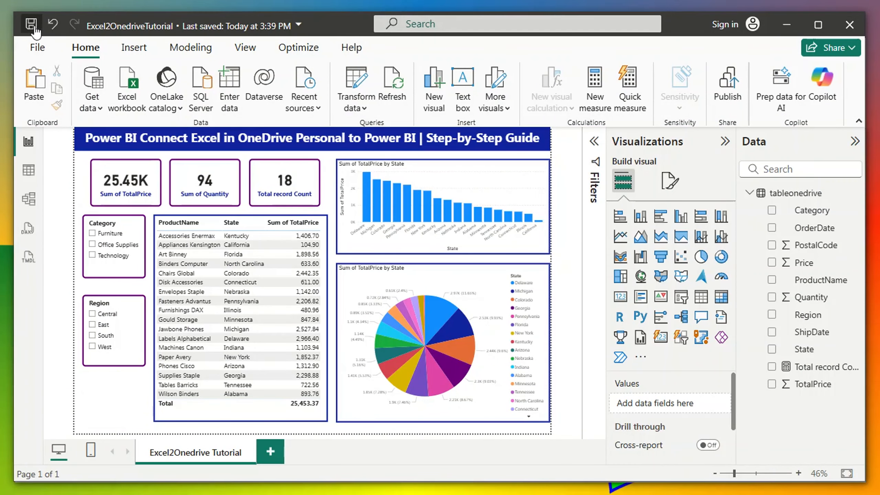
pyautogui.hotkey('ctrl', 's')
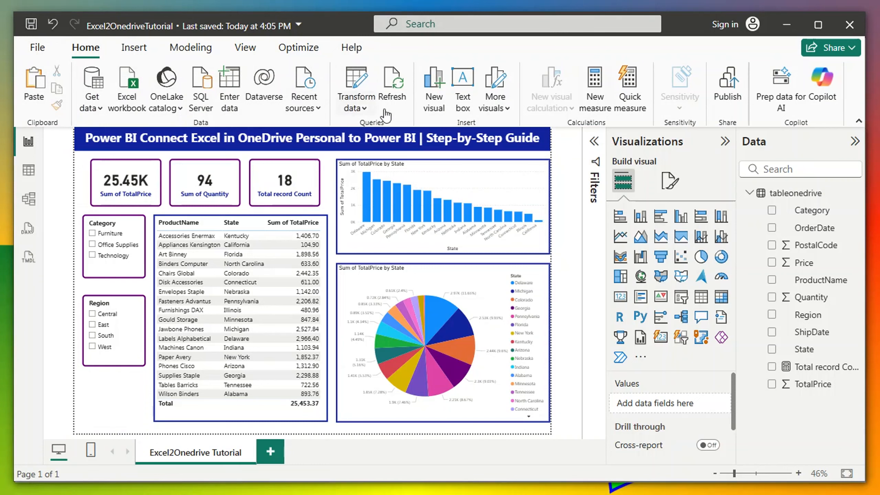
# Step: Collapse the ribbon to enlarge the report view, and refresh the report's data
pyautogui.click(858, 122)
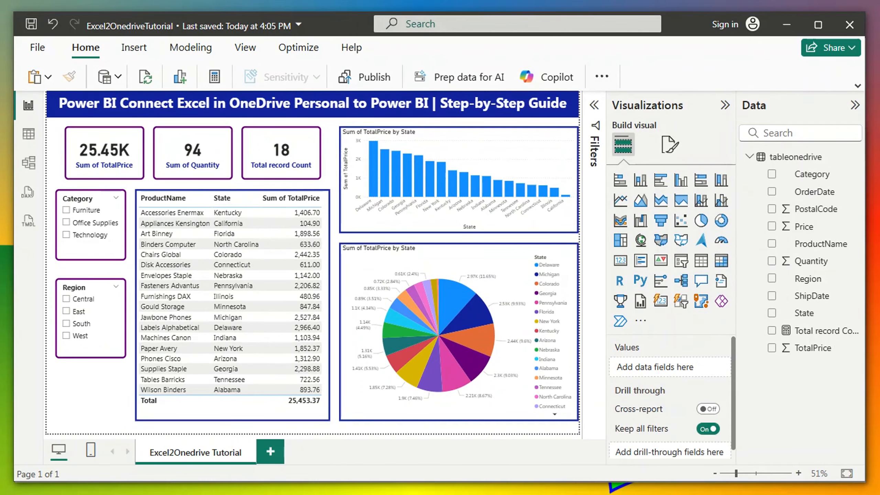
pyautogui.click(144, 77)
# Step: Show the end of the dataonedrivetk table in the browser, and bring the datagdriveadd Excel workbook up in front of it
pyautogui.hotkey('alt', 'Tab')
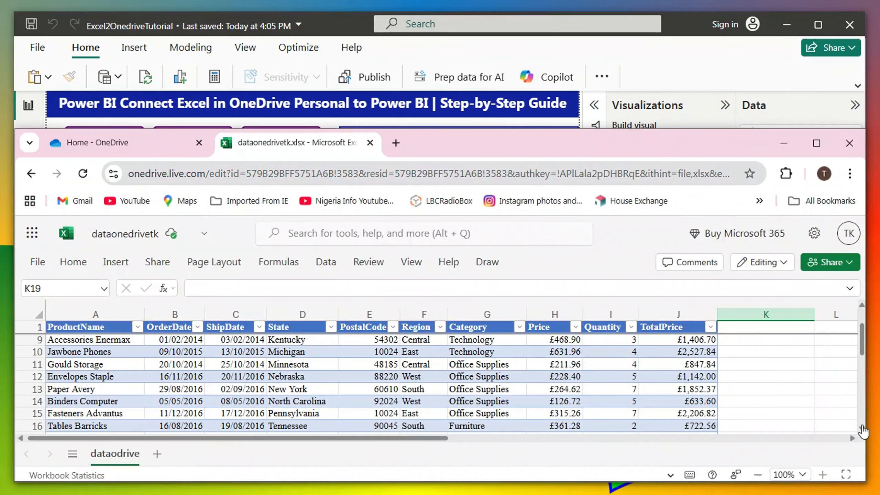
pyautogui.scroll(-3, 859, 431)
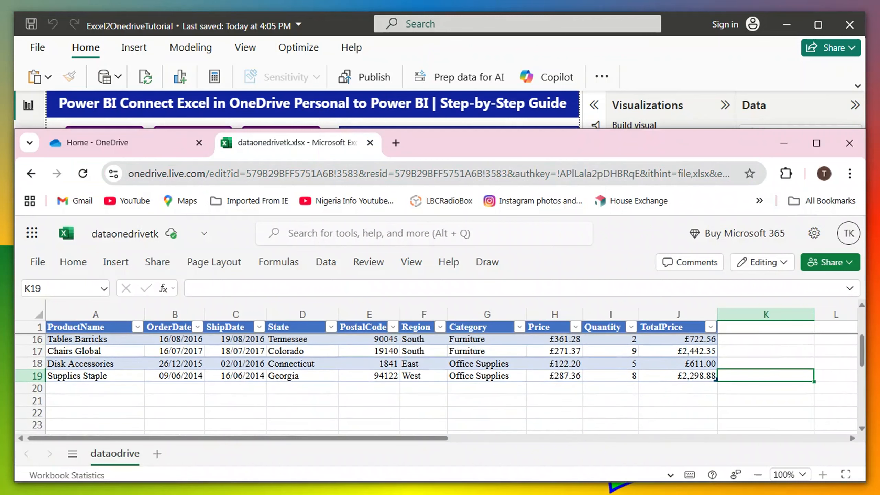
pyautogui.click(279, 494)
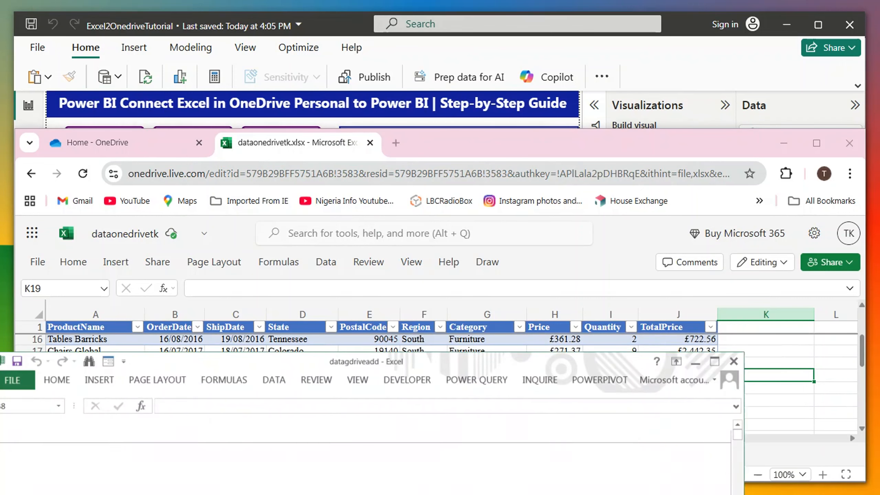
pyautogui.click(141, 450)
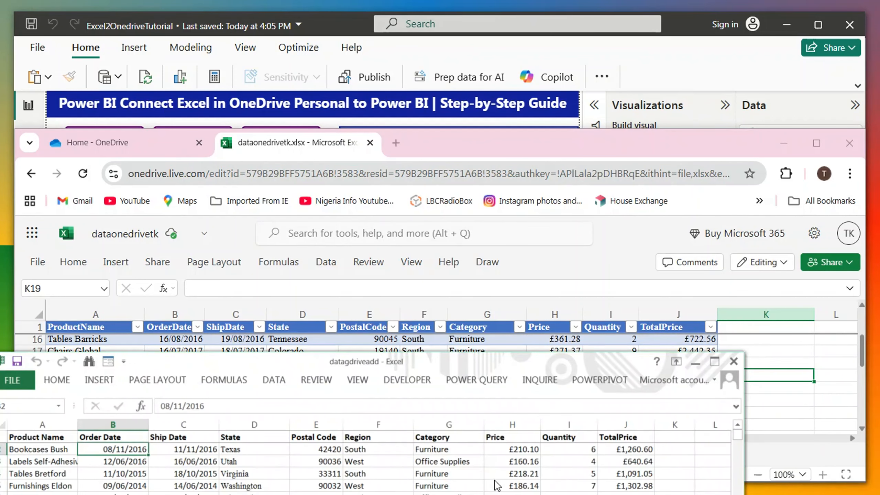
pyautogui.moveTo(429, 360); pyautogui.dragTo(495, 199)
pyautogui.click(350, 320)
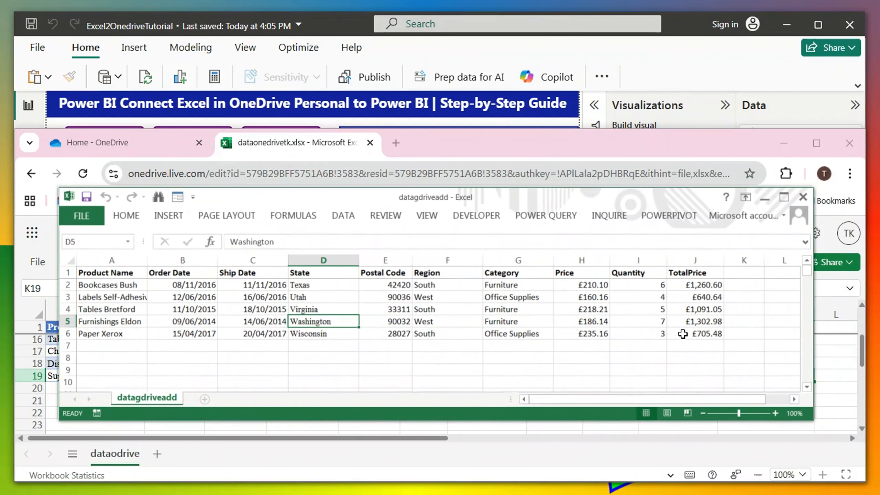
pyautogui.click(193, 332)
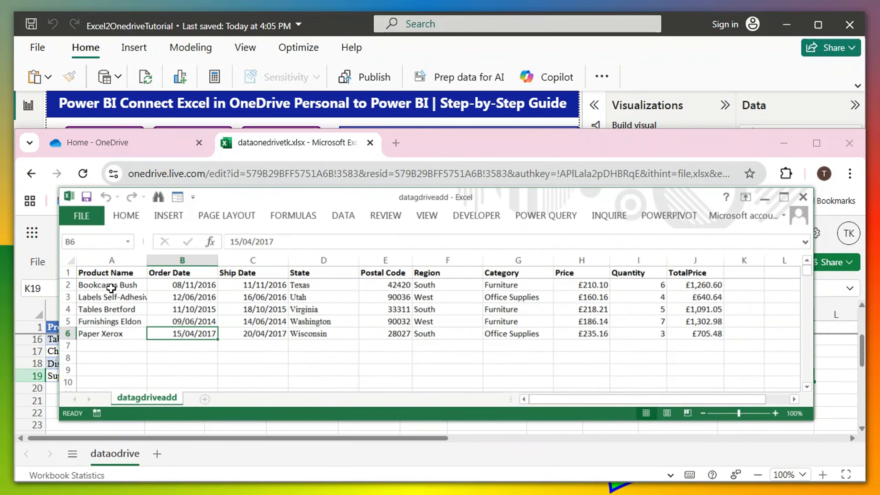
# Step: Copy the Bookcases Bush and Labels Self-Adhesive rows (A2:J3) from datagdriveadd and paste them at A20 in the dataonedrivetk table
pyautogui.moveTo(103, 285); pyautogui.dragTo(693, 299)
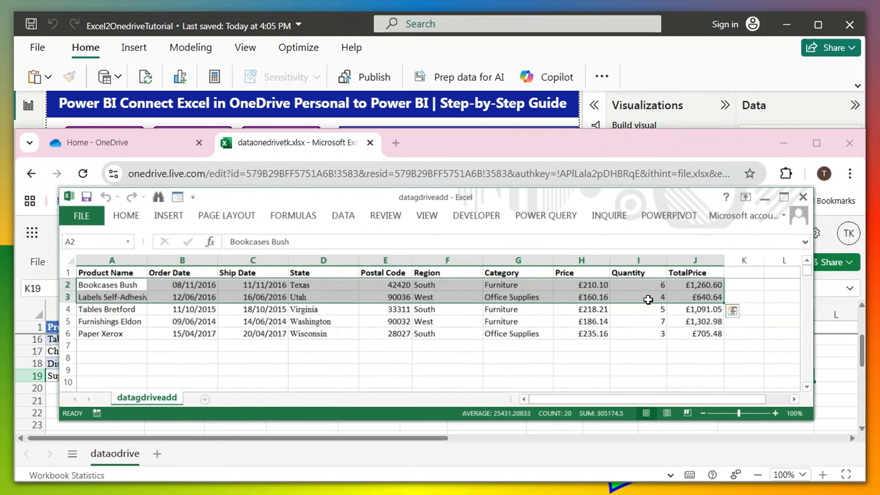
pyautogui.rightClick(189, 283)
pyautogui.click(227, 311)
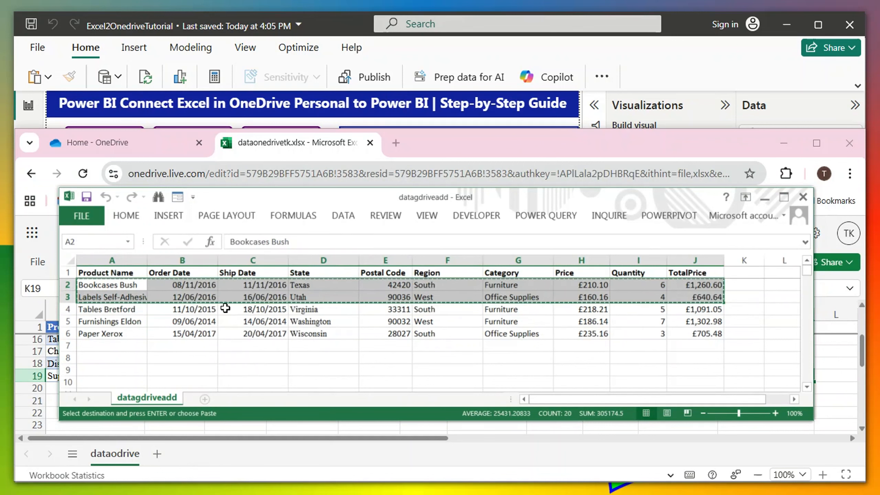
pyautogui.click(765, 204)
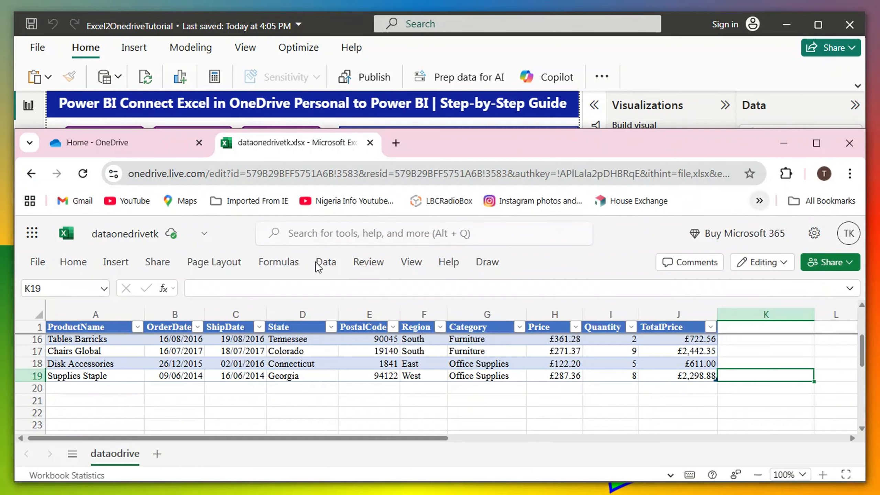
pyautogui.moveTo(65, 388); pyautogui.dragTo(668, 389)
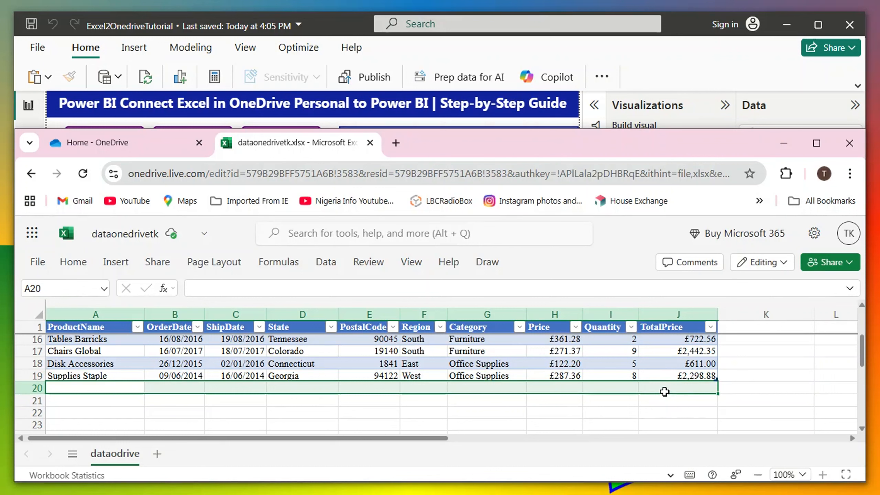
pyautogui.hotkey('ctrl', 'v')
pyautogui.click(177, 375)
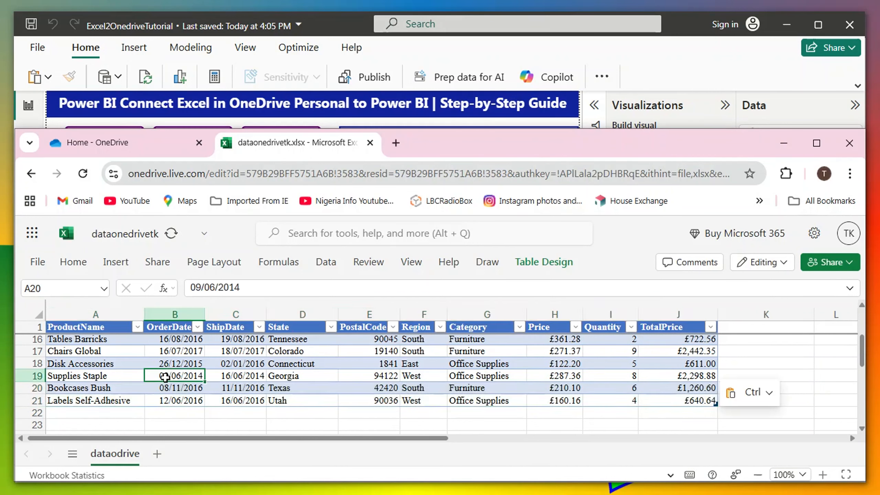
# Step: Check the sum of the Quantity column in the dataonedrivetk sheet
pyautogui.click(613, 316)
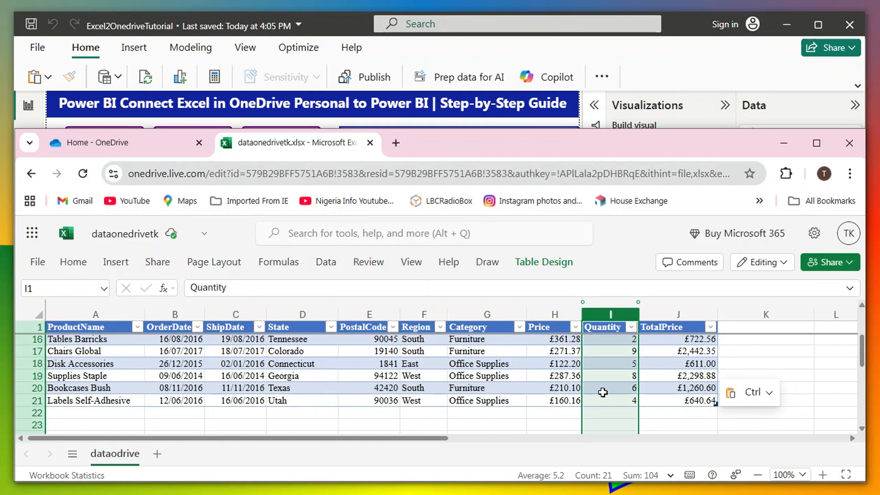
pyautogui.click(619, 402)
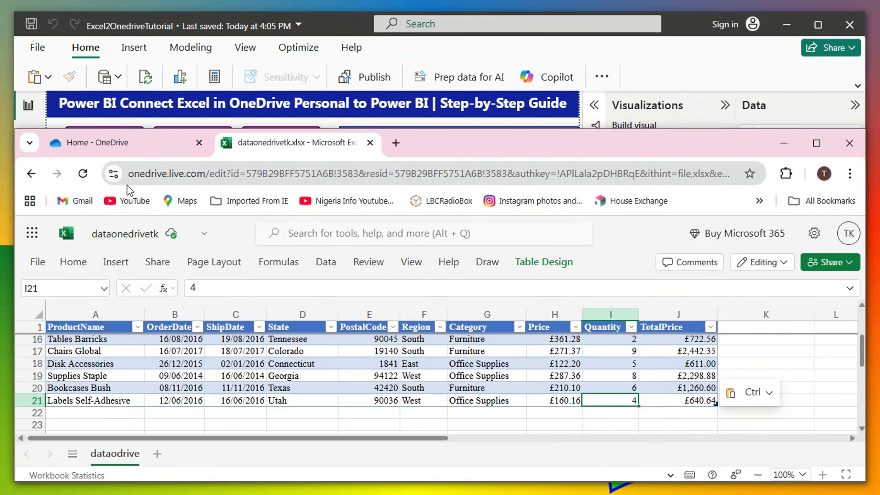
# Step: Reload the dataonedrivetk workbook page, and return to Power BI Desktop to refresh the report's data
pyautogui.click(83, 174)
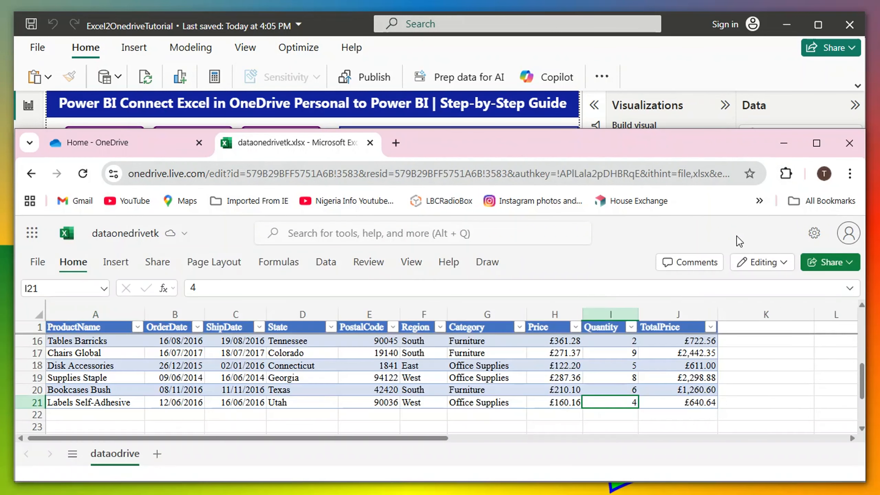
pyautogui.click(784, 146)
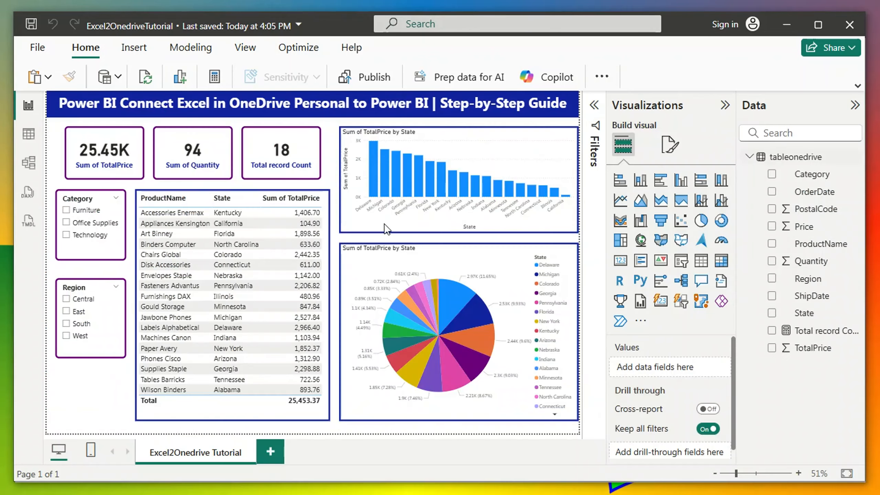
pyautogui.click(146, 78)
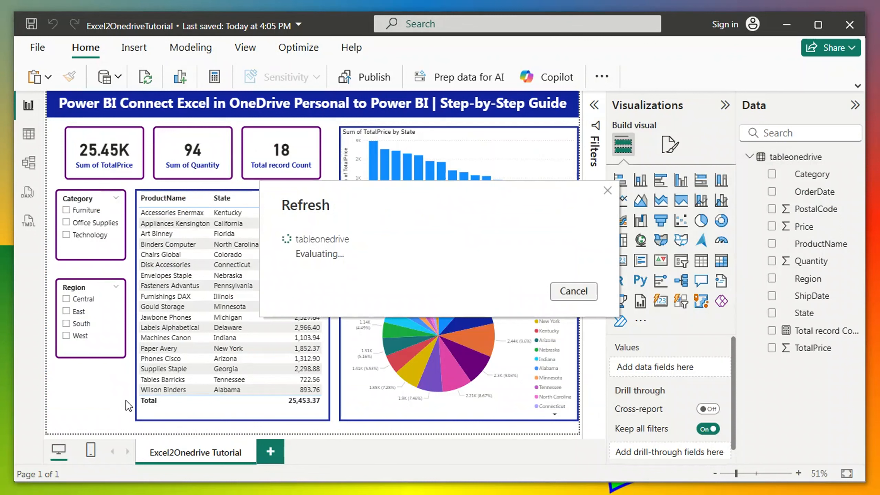